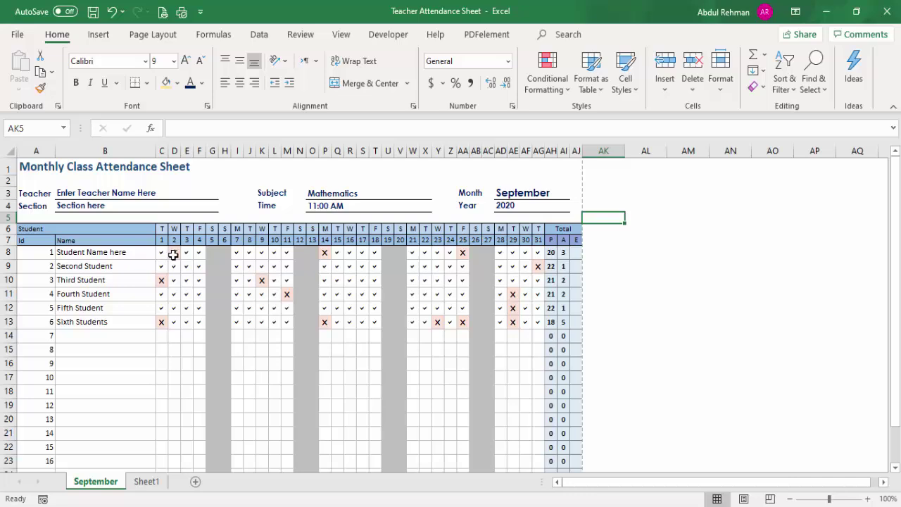
# Step: Enter "Seventh Student" as the name for Id 7 in cell B14
pyautogui.click(177, 255)
pyautogui.click(83, 335)
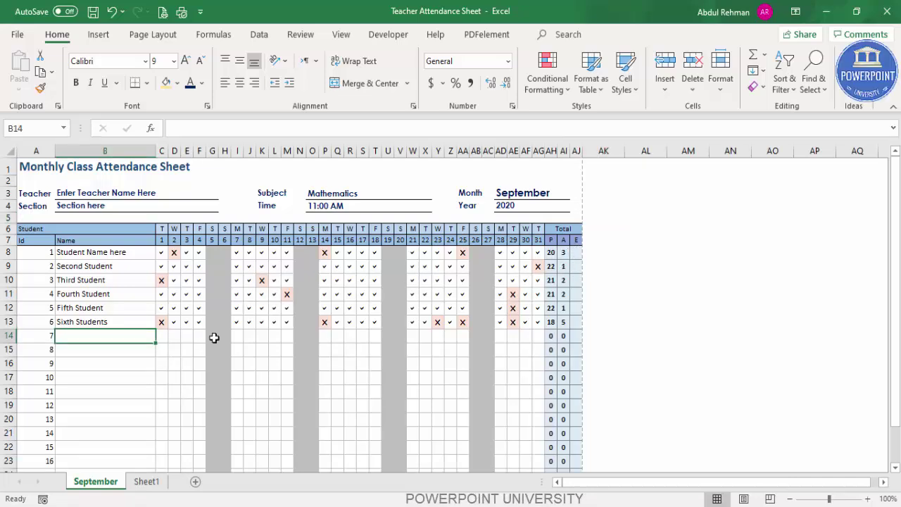
pyautogui.write('S')
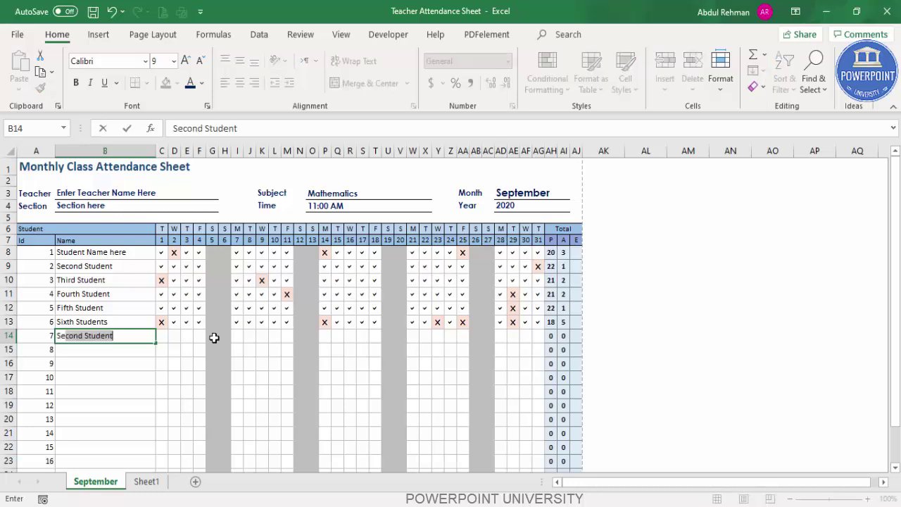
pyautogui.write('eventh Student')
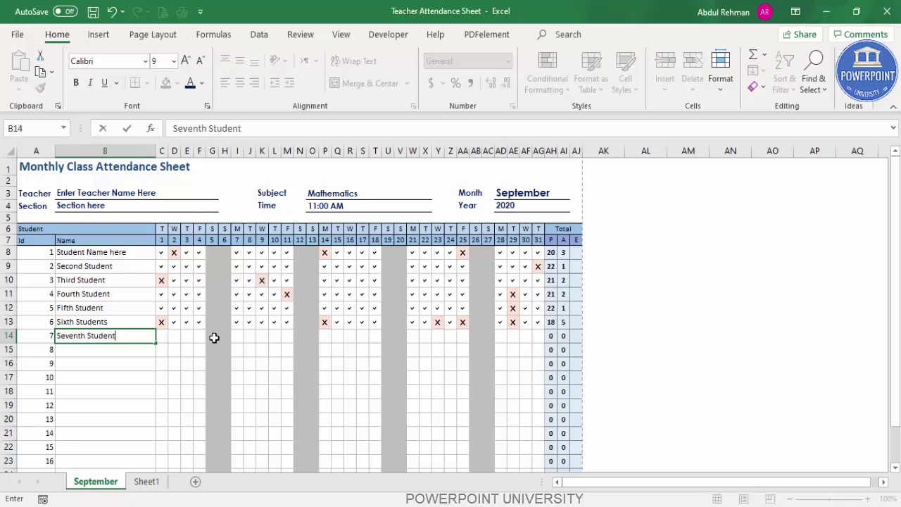
pyautogui.press('Tab')
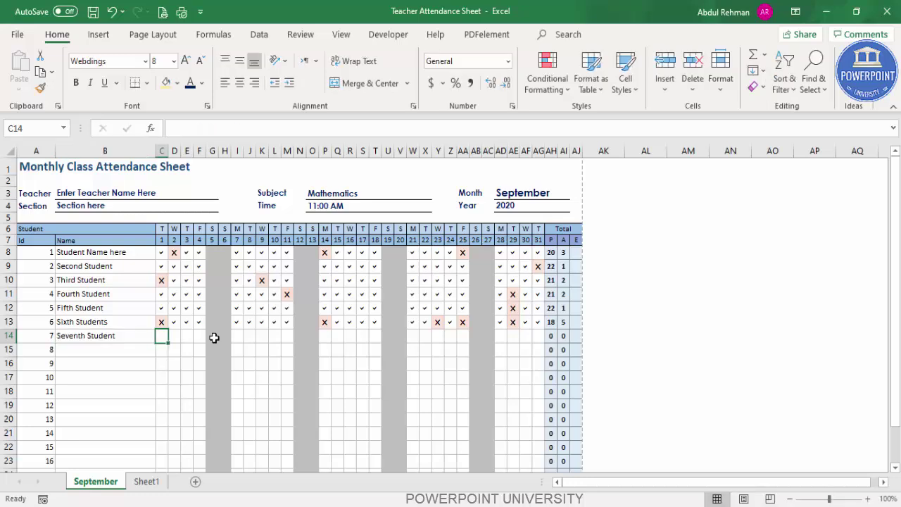
# Step: Mark Seventh Student present by entering "a" for days 1 to 4 and 7 to 11, skipping the shaded weekend columns
pyautogui.write('a')
pyautogui.press('Tab')
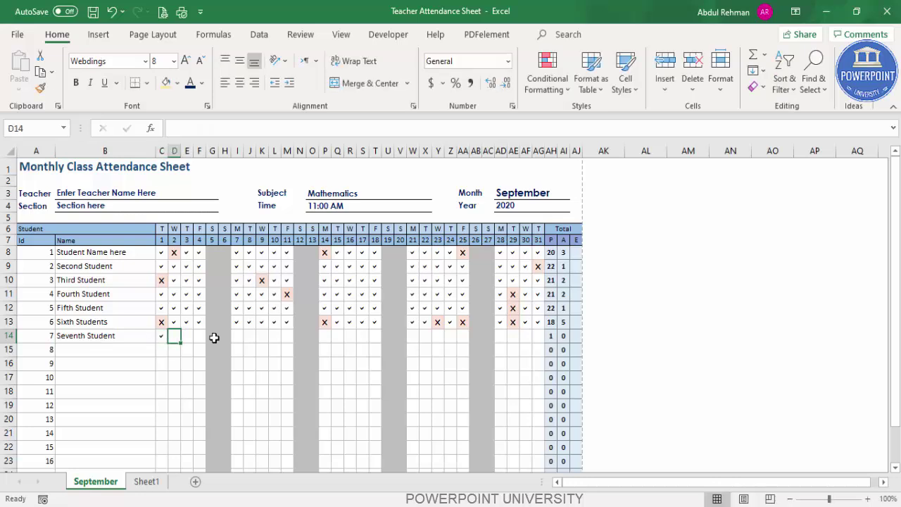
pyautogui.write('a')
pyautogui.press('Tab')
pyautogui.write('a')
pyautogui.press('Tab')
pyautogui.write('a')
pyautogui.press('Tab')
pyautogui.press('Tab')
pyautogui.press('Tab')
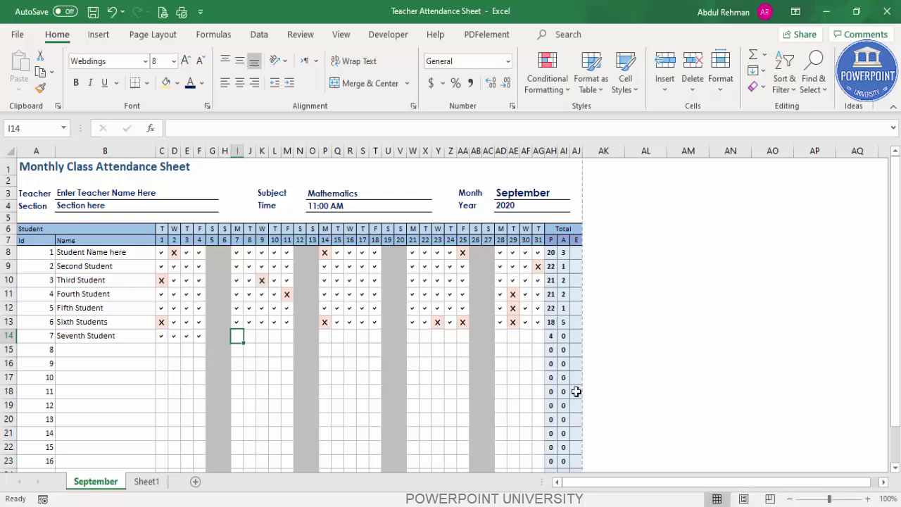
pyautogui.write('a')
pyautogui.press('Tab')
pyautogui.write('a')
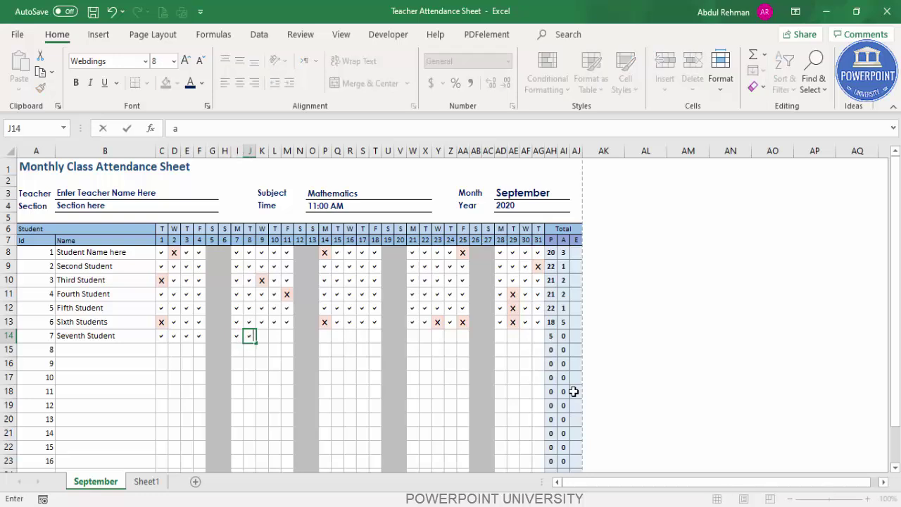
pyautogui.press('Tab')
pyautogui.write('a')
pyautogui.press('Tab')
pyautogui.write('a')
pyautogui.press('Tab')
pyautogui.write('a')
pyautogui.press('Tab')
pyautogui.press('Tab')
pyautogui.press('Tab')
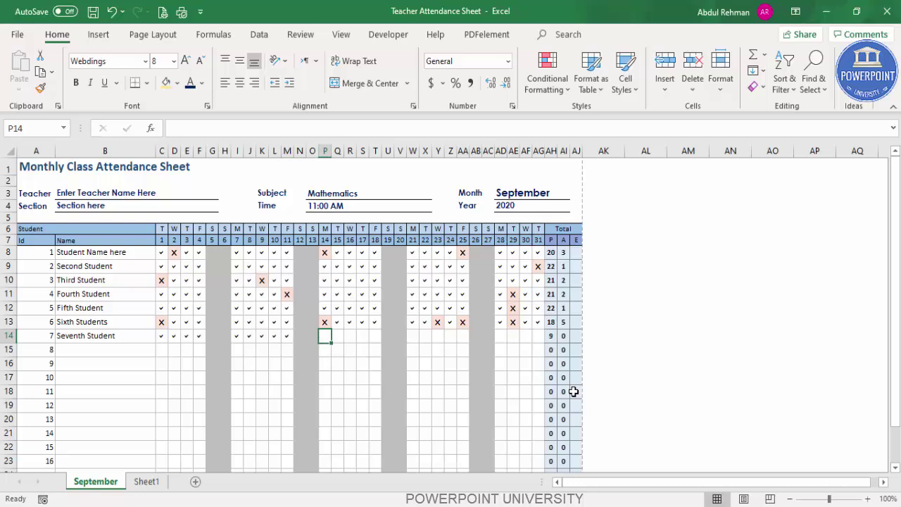
# Step: Mark Seventh Student absent by entering "r" for days 14 to 18, 21 to 25 and 28 to 31, skipping weekends
pyautogui.write('r')
pyautogui.press('Tab')
pyautogui.write('r')
pyautogui.press('Tab')
pyautogui.write('r')
pyautogui.press('Tab')
pyautogui.write('r')
pyautogui.press('Tab')
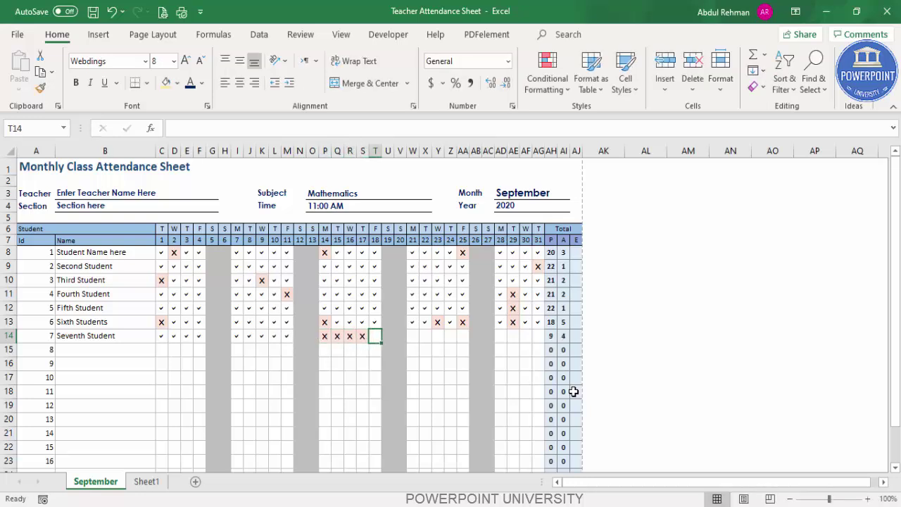
pyautogui.write('r')
pyautogui.press('Tab')
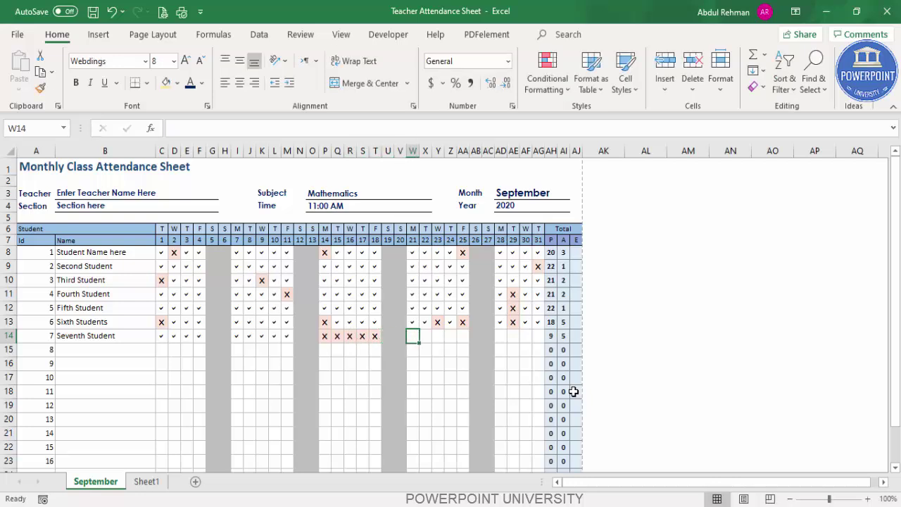
pyautogui.write('r')
pyautogui.press('Tab')
pyautogui.write('r')
pyautogui.press('Tab')
pyautogui.write('r')
pyautogui.press('Tab')
pyautogui.write('r')
pyautogui.press('Tab')
pyautogui.write('r')
pyautogui.press('Tab')
pyautogui.press('Tab')
pyautogui.press('Tab')
pyautogui.write('r')
pyautogui.press('Tab')
pyautogui.write('r')
pyautogui.press('Tab')
pyautogui.write('r')
pyautogui.press('Tab')
pyautogui.write('r')
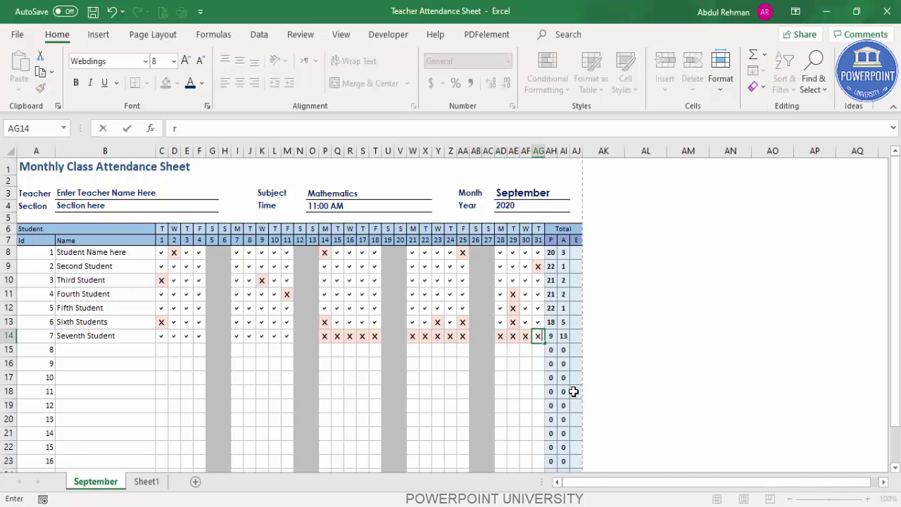
pyautogui.click(424, 379)
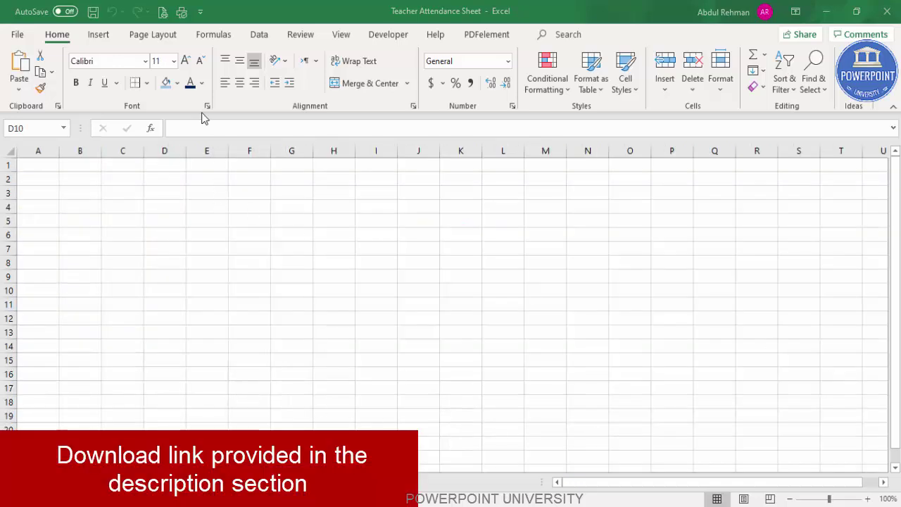
# Step: Set the blank sheet to landscape orientation and A4 paper size, and check the one-page area A1:N33 inside the page breaks
pyautogui.click(156, 36)
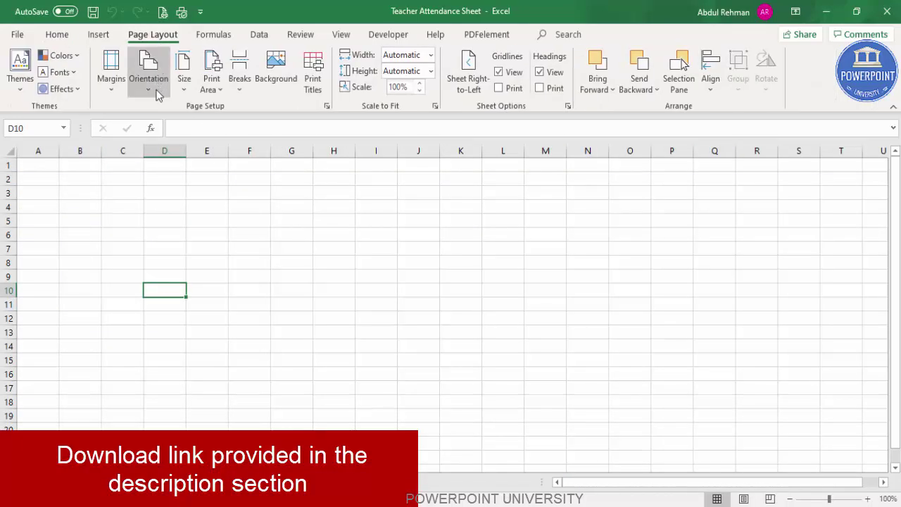
pyautogui.click(148, 90)
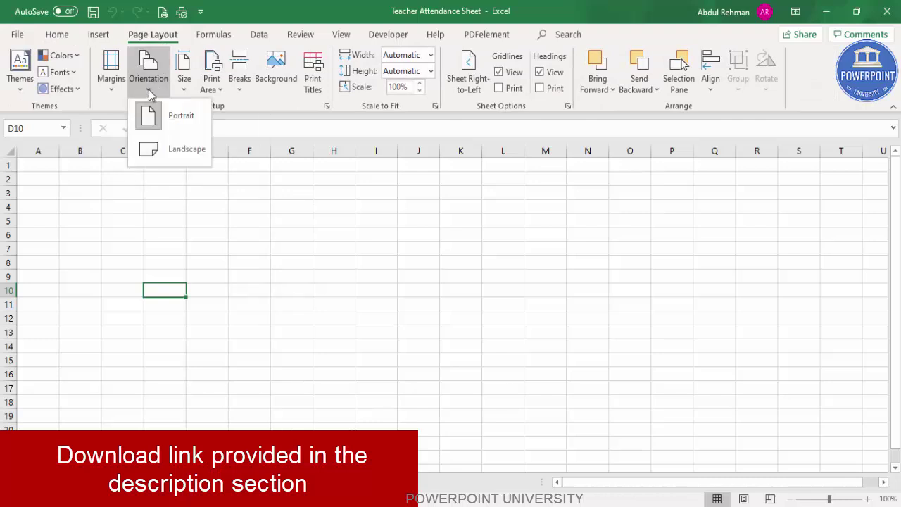
pyautogui.click(177, 149)
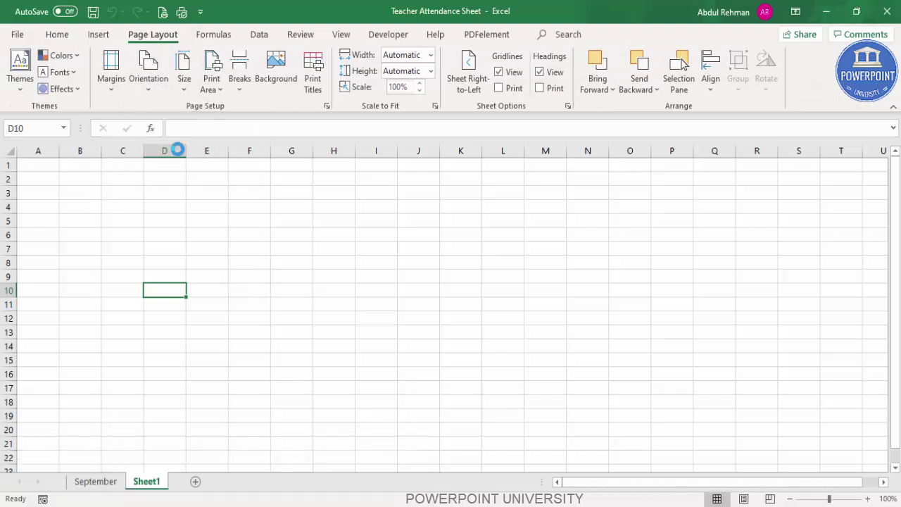
pyautogui.click(186, 89)
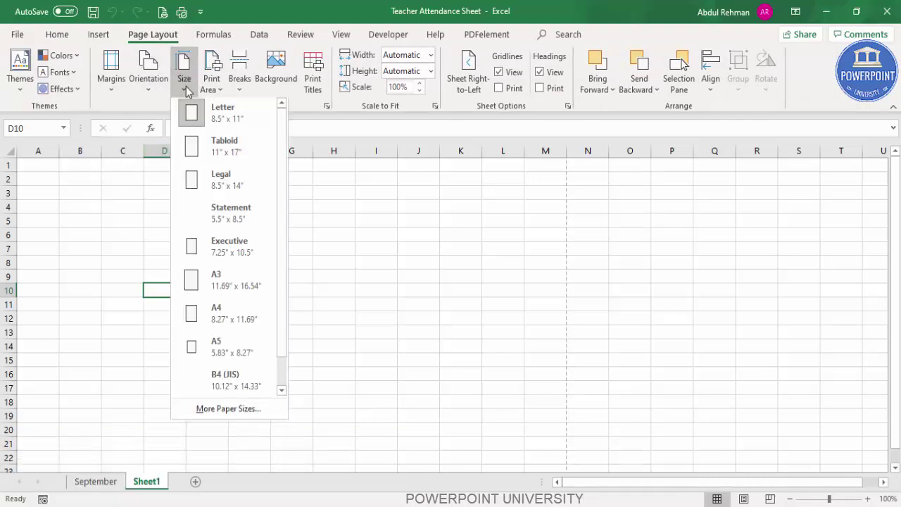
pyautogui.click(234, 321)
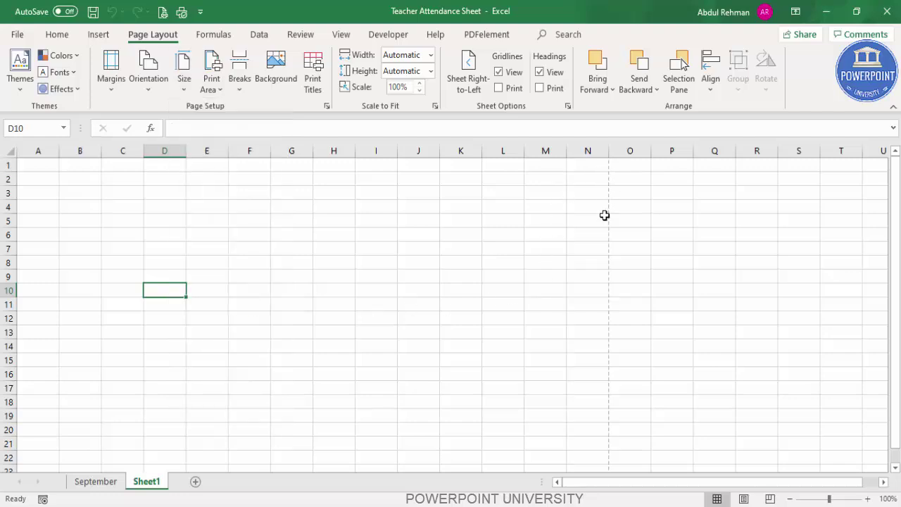
pyautogui.scroll(-5, 603, 313)
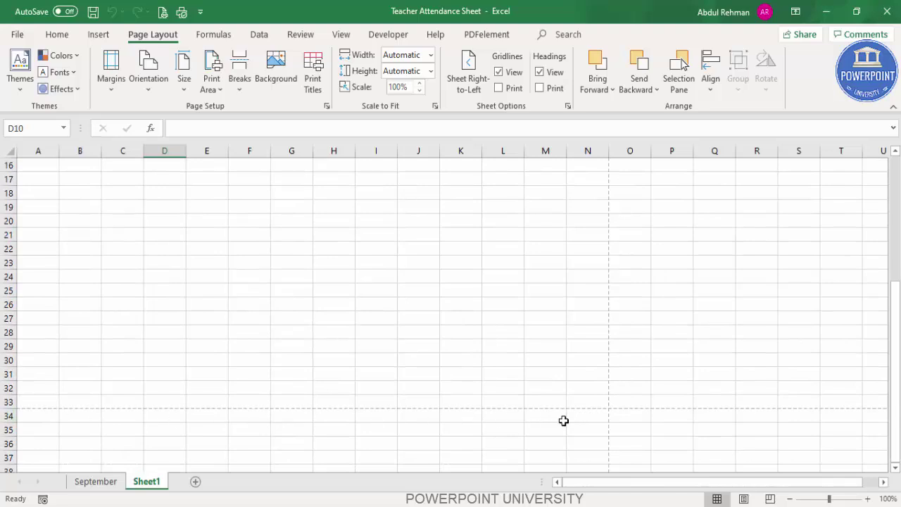
pyautogui.moveTo(599, 407); pyautogui.dragTo(12, 91)
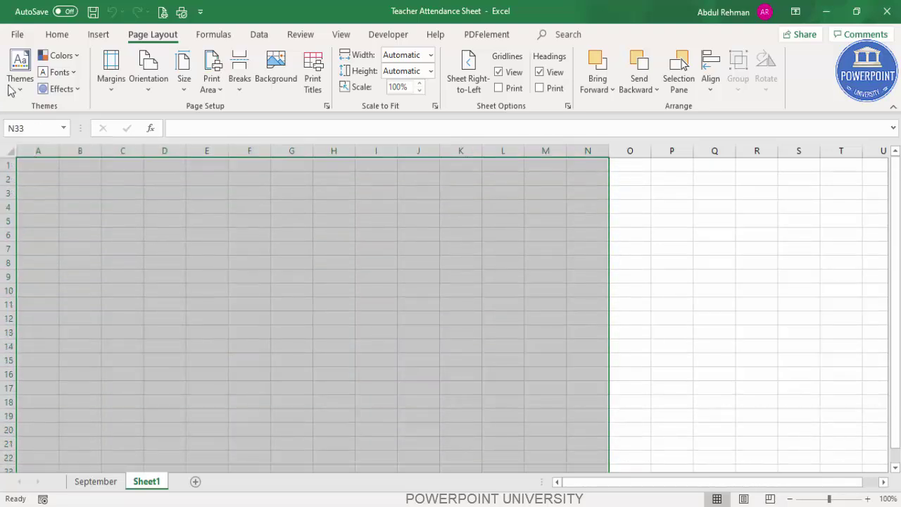
pyautogui.click(87, 192)
pyautogui.click(183, 233)
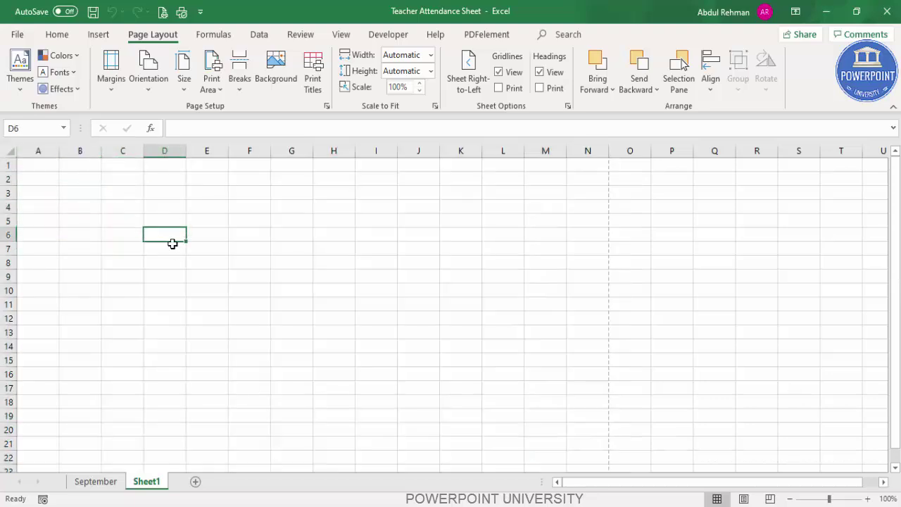
# Step: Enter the column headings "Id" in cell A7 and "Name" in cell B7
pyautogui.click(45, 251)
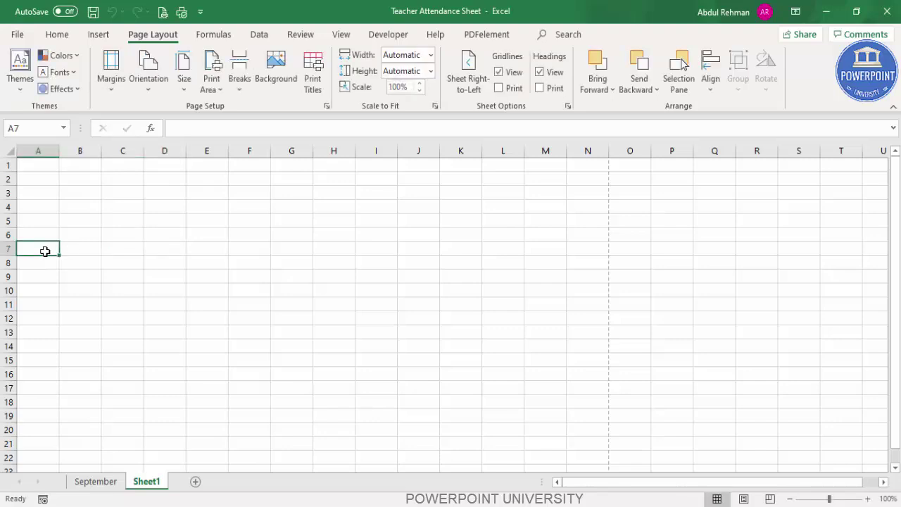
pyautogui.write('Id')
pyautogui.press('Tab')
pyautogui.write('Name')
pyautogui.press('Tab')
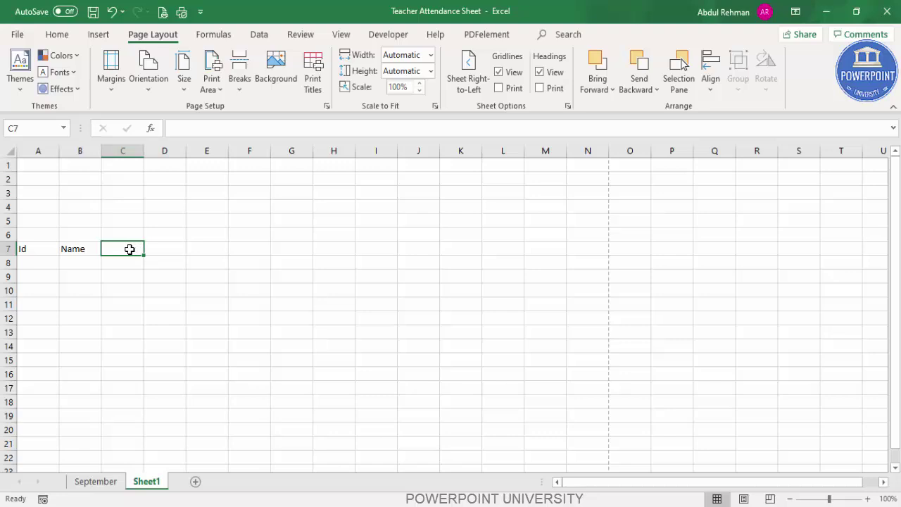
# Step: Number the days in row 7 from C7 by entering 1 and 2 and filling the series across to 31
pyautogui.write('1')
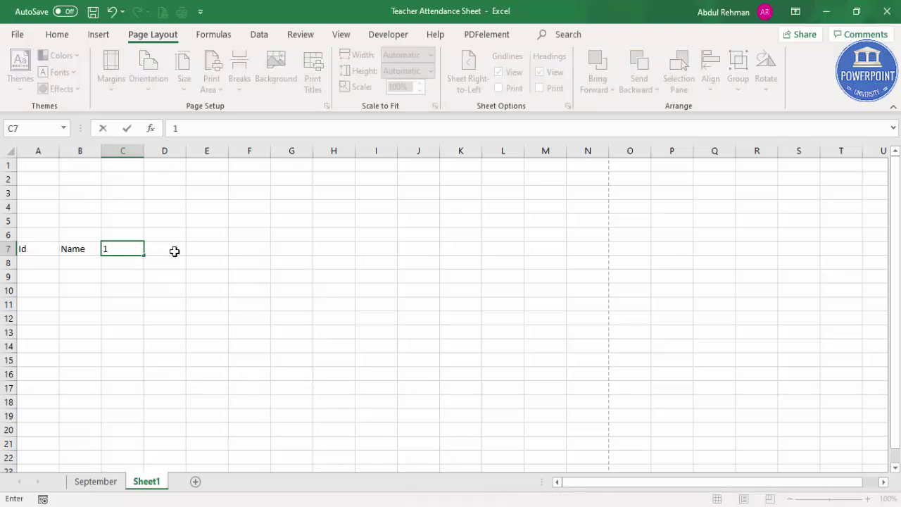
pyautogui.click(177, 252)
pyautogui.write('2')
pyautogui.click(207, 257)
pyautogui.moveTo(125, 247); pyautogui.dragTo(167, 249)
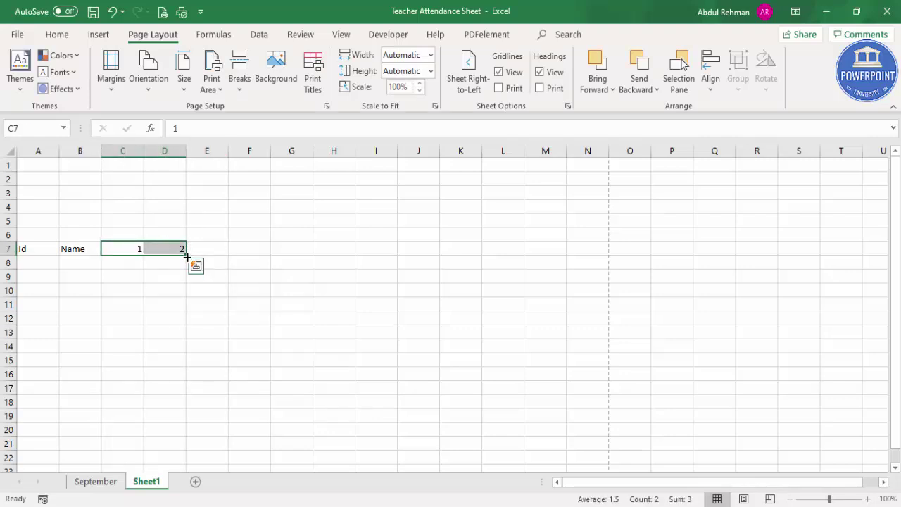
pyautogui.moveTo(187, 255); pyautogui.dragTo(806, 251)
pyautogui.moveTo(799, 484); pyautogui.dragTo(537, 485)
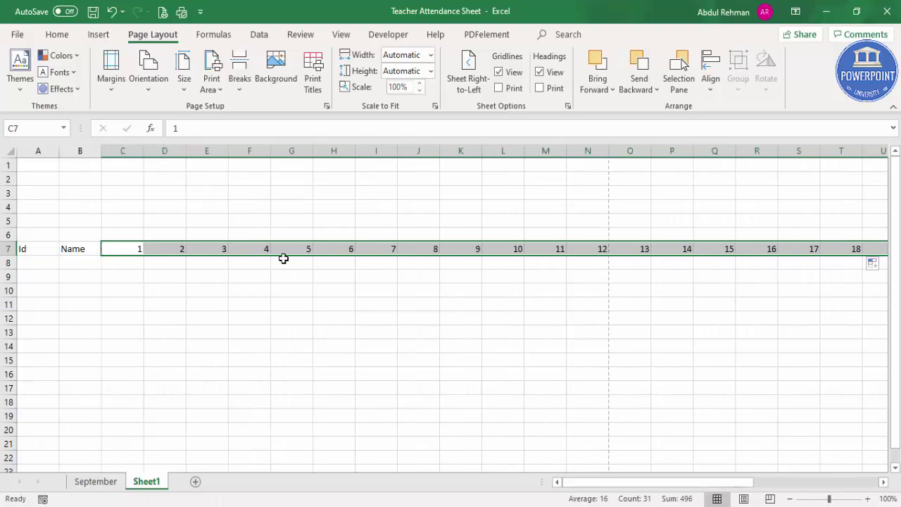
# Step: Set the width of the day columns 1 to 31 to 2.57
pyautogui.click(57, 35)
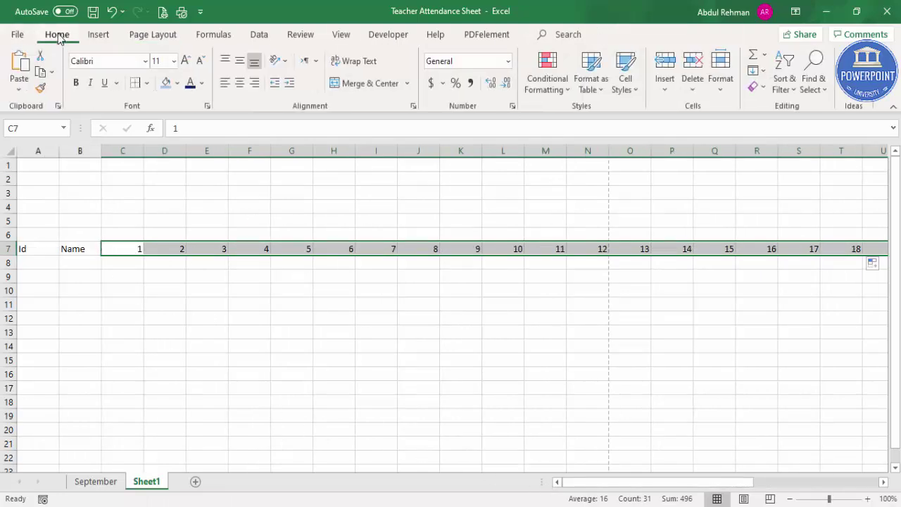
pyautogui.click(720, 90)
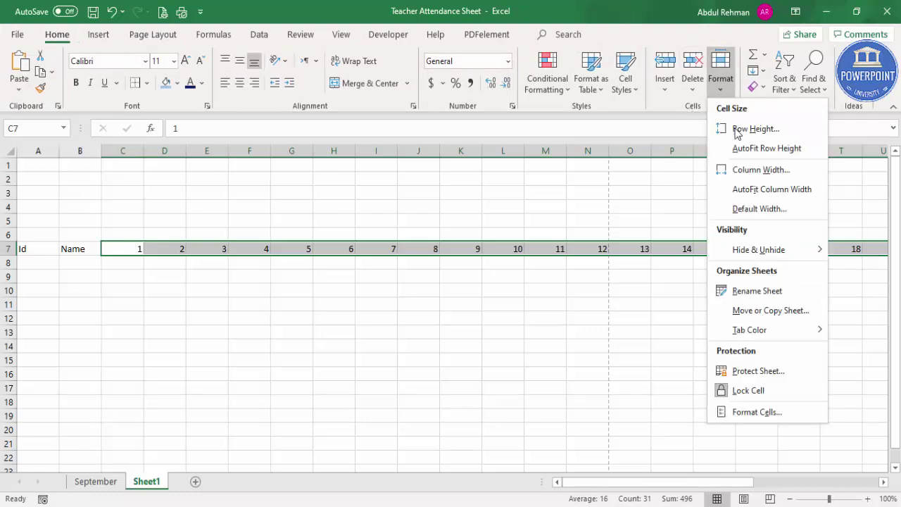
pyautogui.click(759, 171)
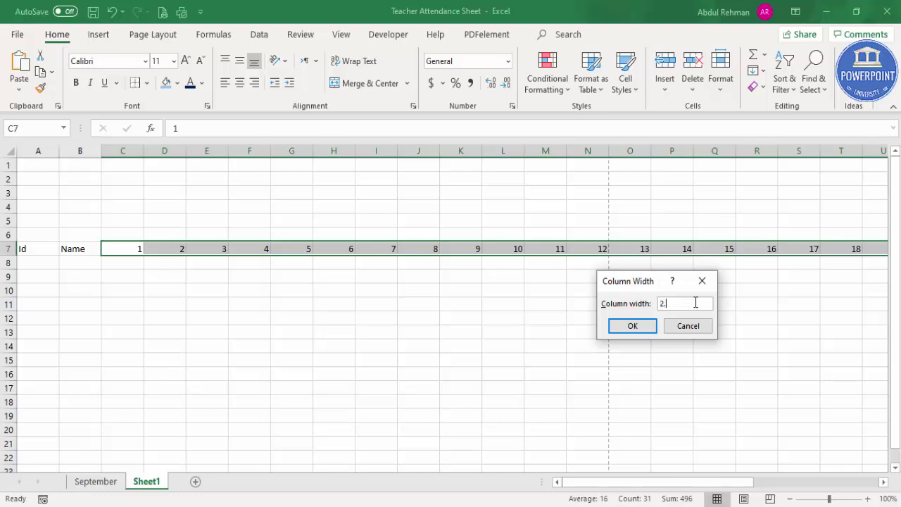
pyautogui.click(640, 327)
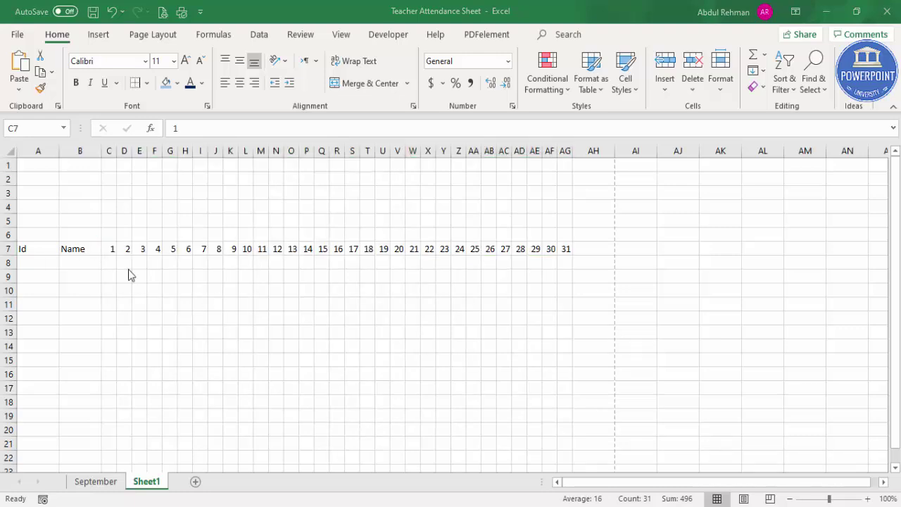
# Step: Set the width of the day columns 1 to 31 to 2, and widen the Name column to about double
pyautogui.click(112, 246)
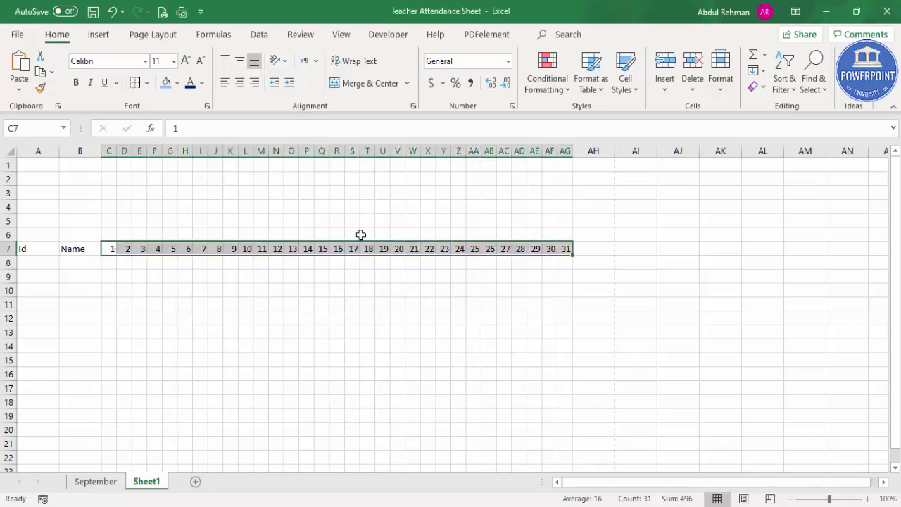
pyautogui.click(723, 99)
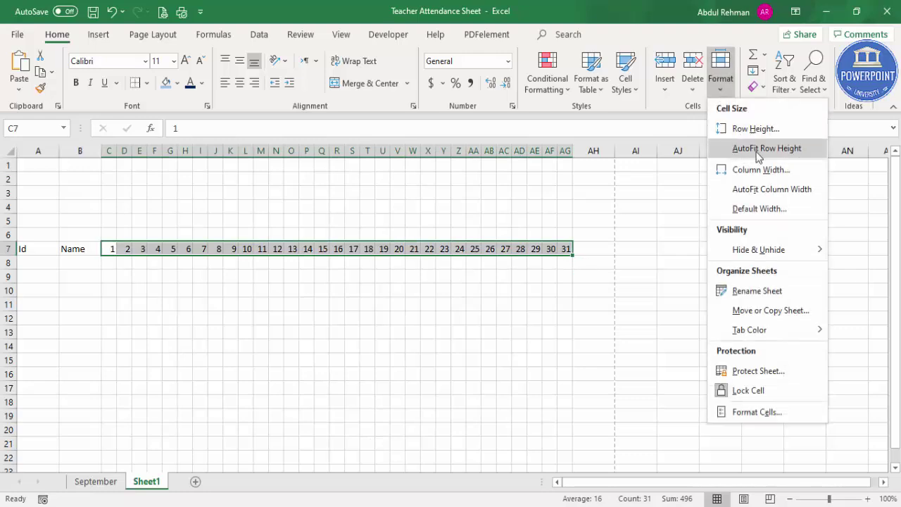
pyautogui.click(770, 169)
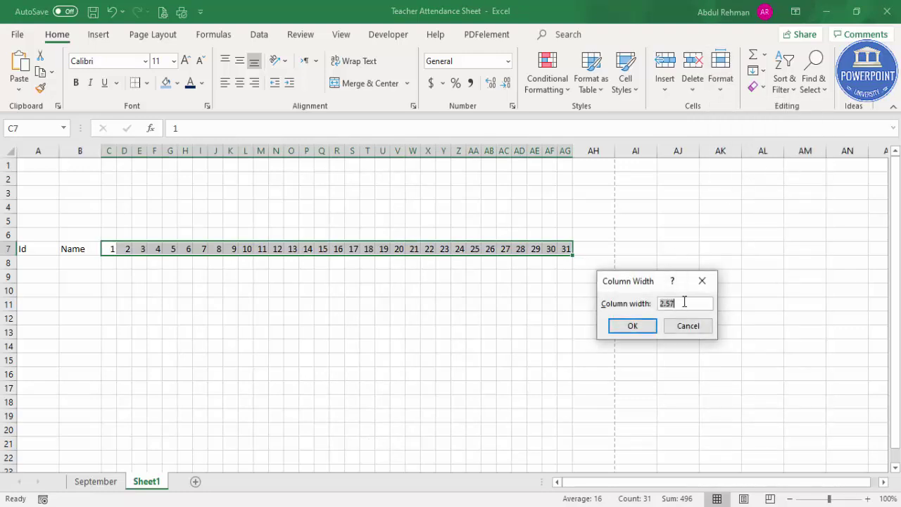
pyautogui.write('2')
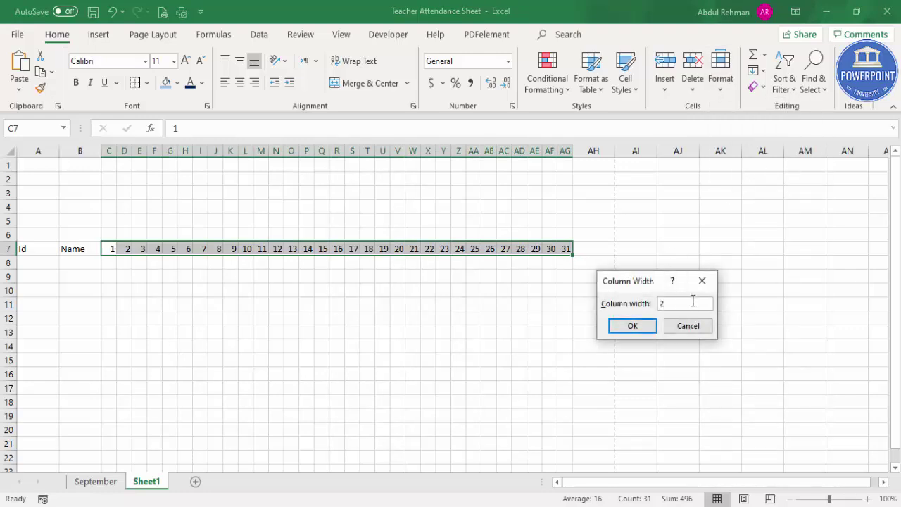
pyautogui.click(637, 328)
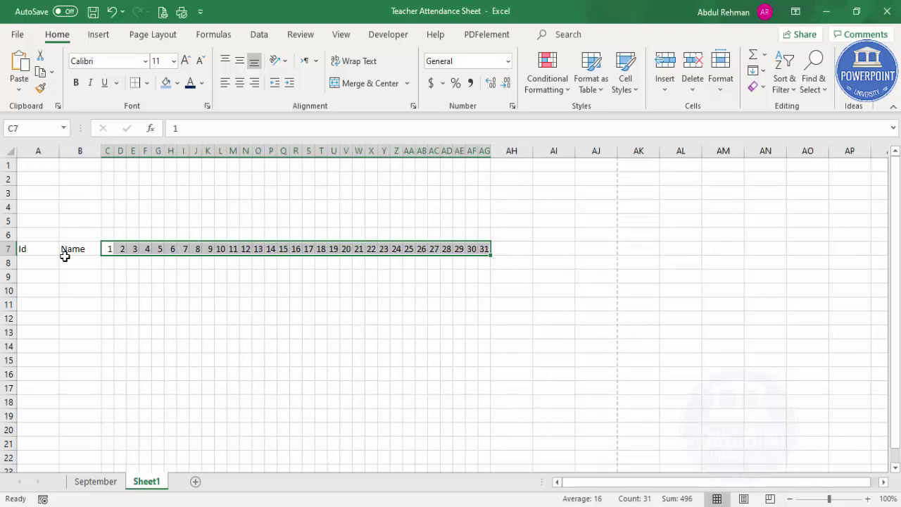
pyautogui.moveTo(101, 150); pyautogui.dragTo(144, 151)
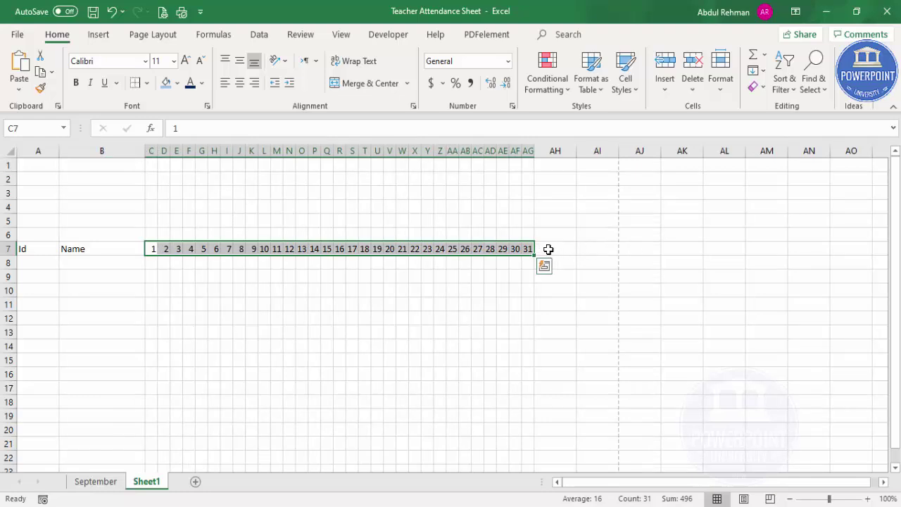
# Step: Add the column headings "P" in cell AH7 and "A" in cell AI7 after day 31
pyautogui.click(548, 249)
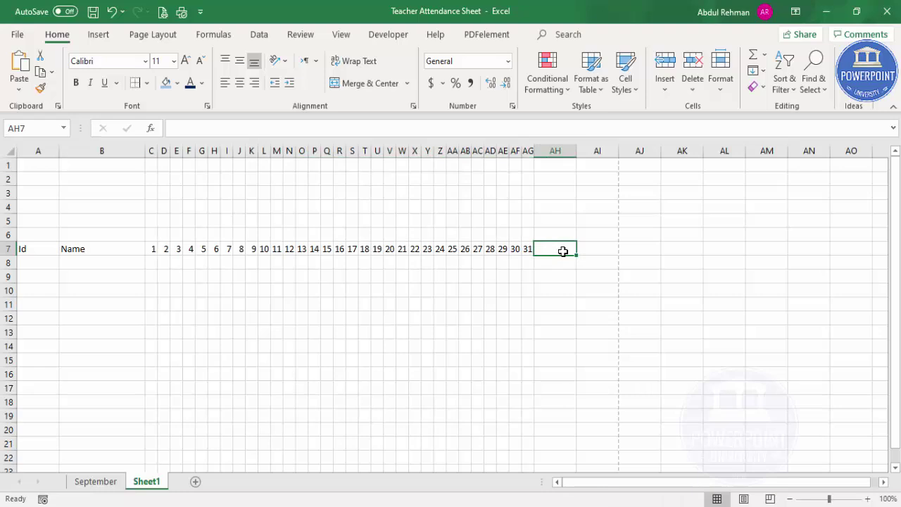
pyautogui.write('P')
pyautogui.press('Escape')
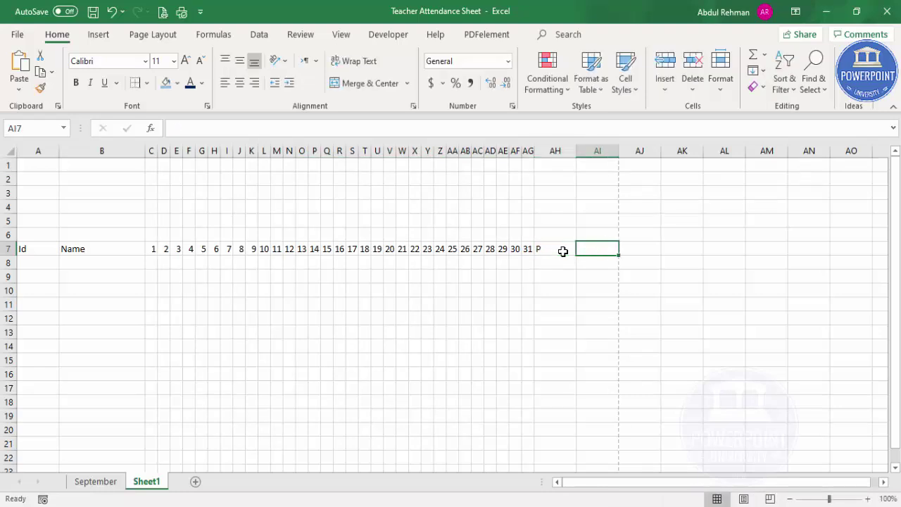
pyautogui.write('A')
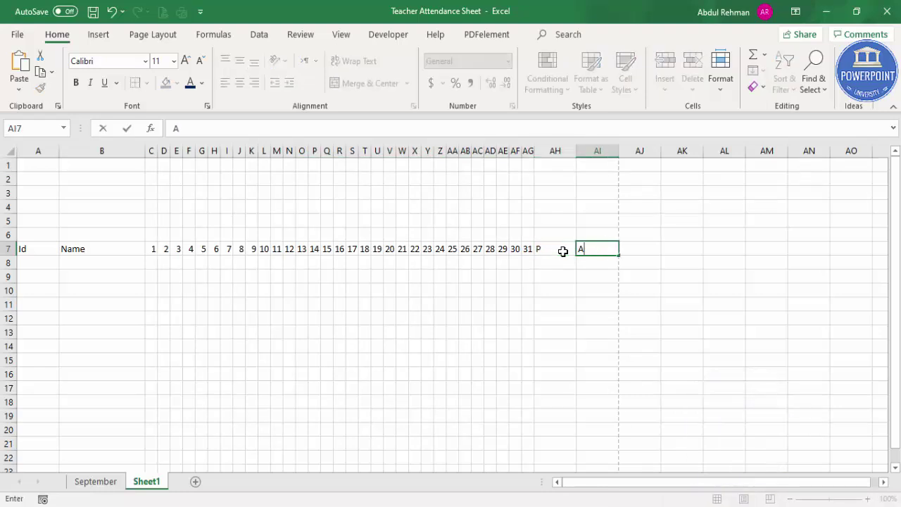
pyautogui.click(623, 274)
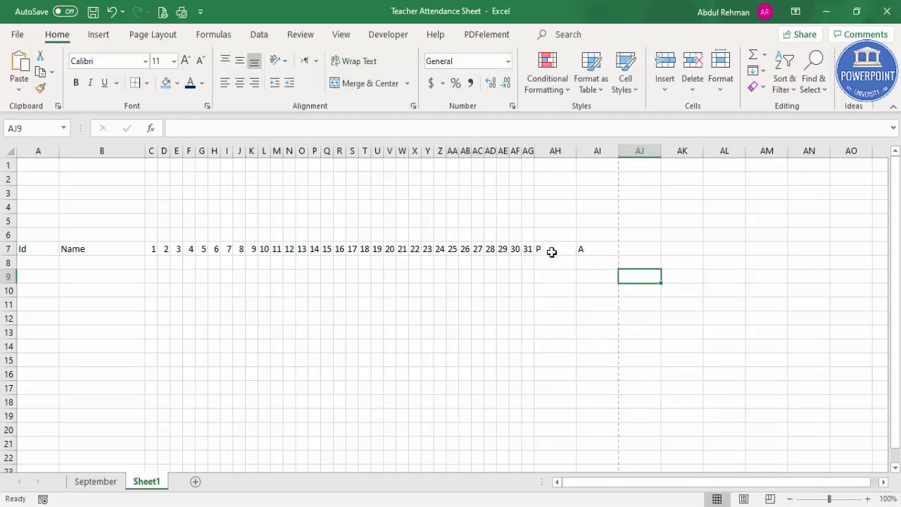
# Step: Set the width of the P and A columns (AH and AI) to 2.2
pyautogui.moveTo(548, 251); pyautogui.dragTo(582, 248)
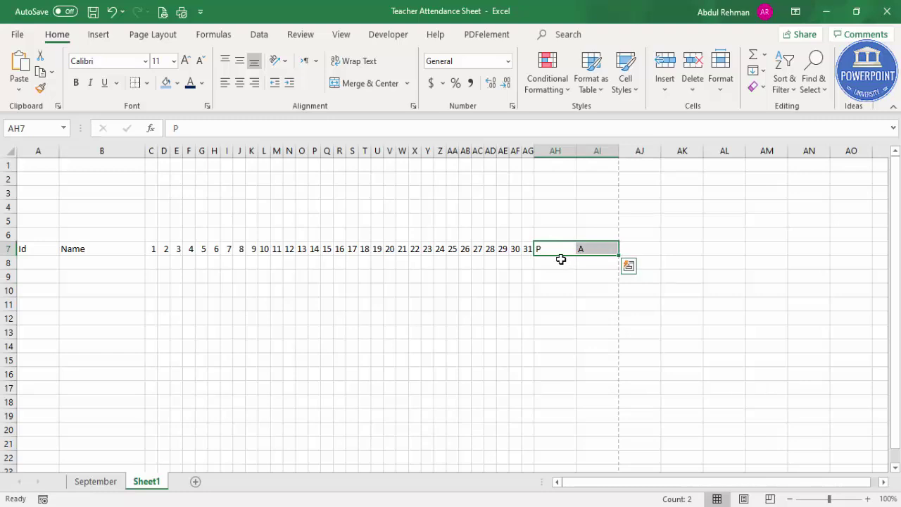
pyautogui.click(719, 83)
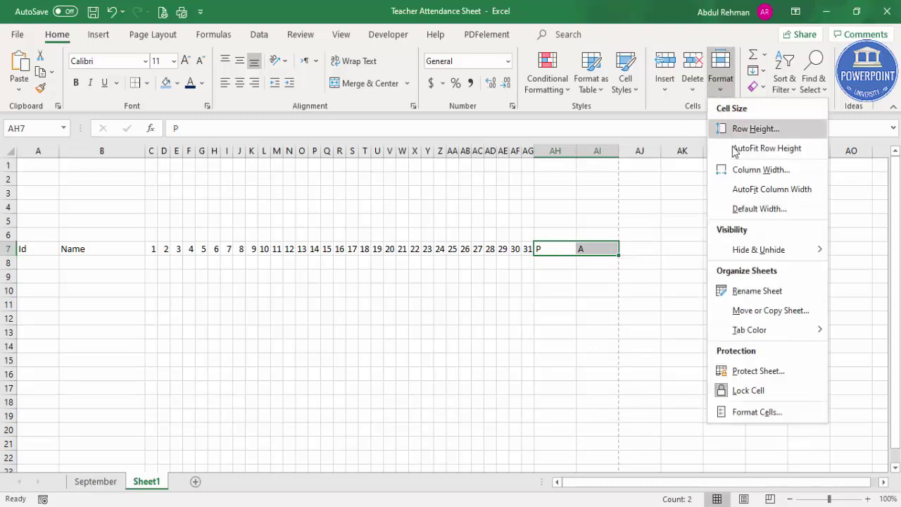
pyautogui.click(736, 169)
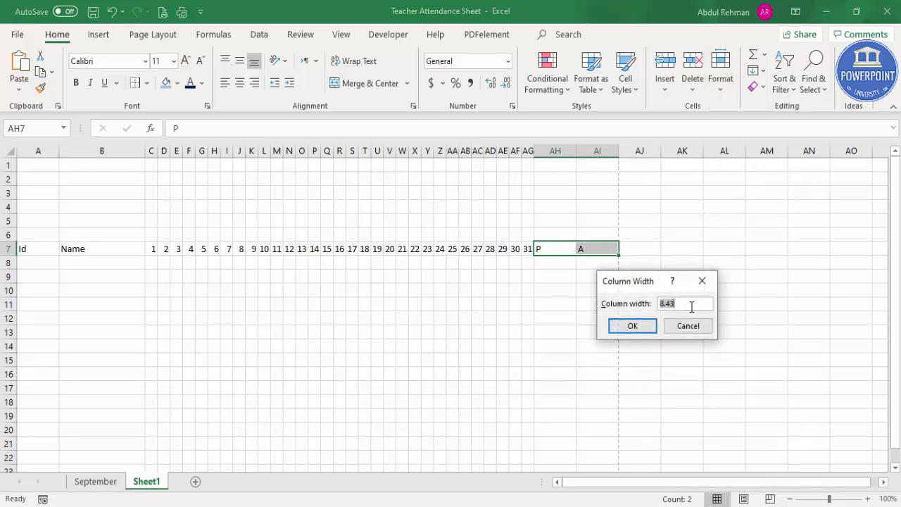
pyautogui.write('2.2')
pyautogui.click(636, 328)
pyautogui.click(550, 317)
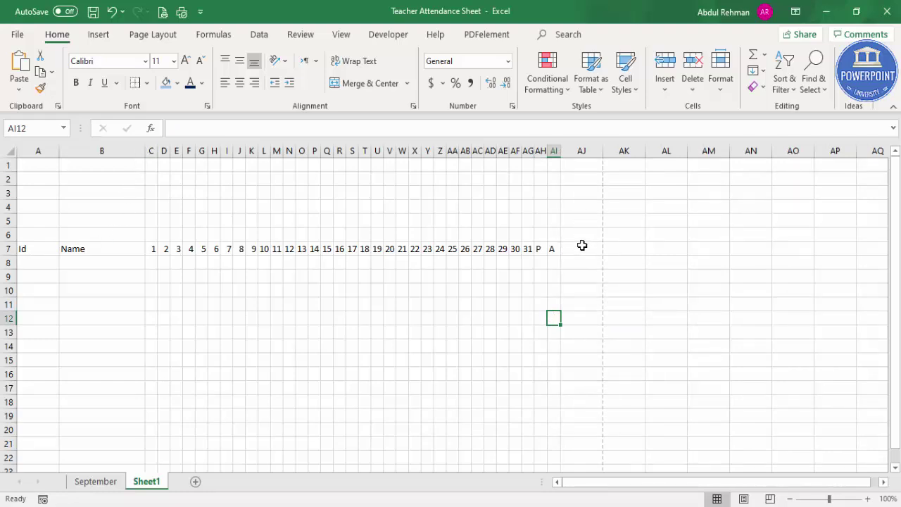
# Step: Widen the Name column until the A column reaches the dashed page-break line
pyautogui.moveTo(145, 151); pyautogui.dragTo(171, 154)
pyautogui.doubleClick(171, 154)
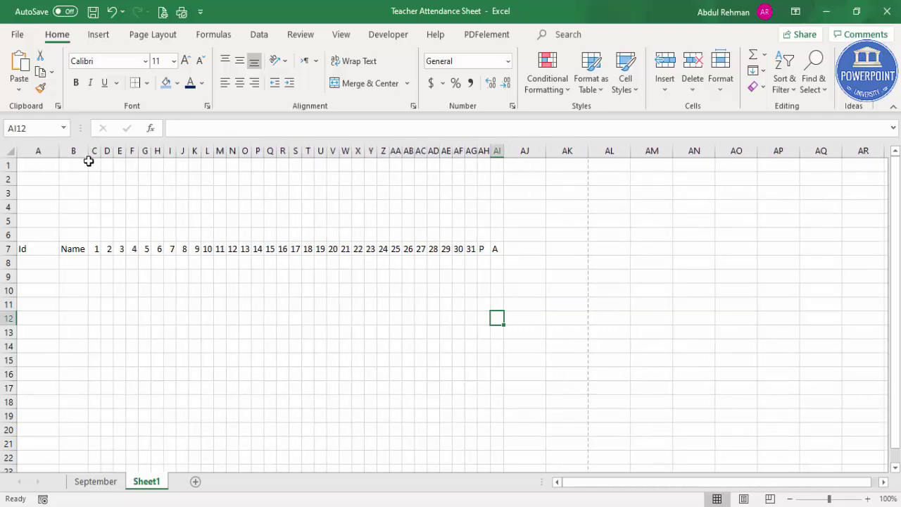
pyautogui.moveTo(86, 153); pyautogui.dragTo(182, 147)
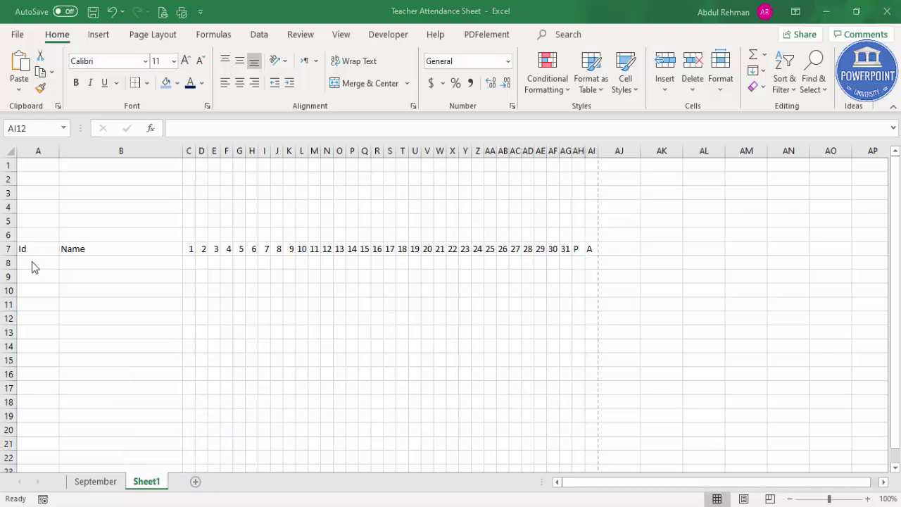
# Step: Number the Id column from A8 by entering 1 and 2 and filling the series down to 20
pyautogui.click(39, 263)
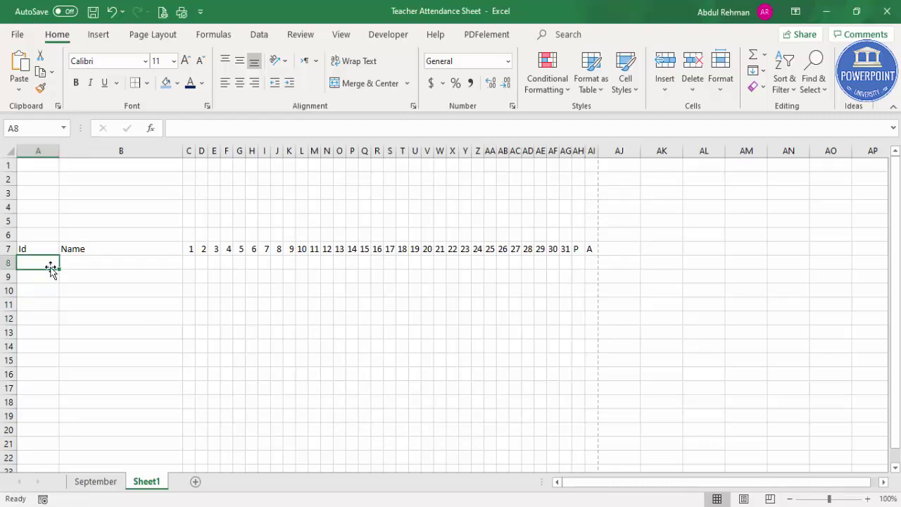
pyautogui.write('1')
pyautogui.press('Return')
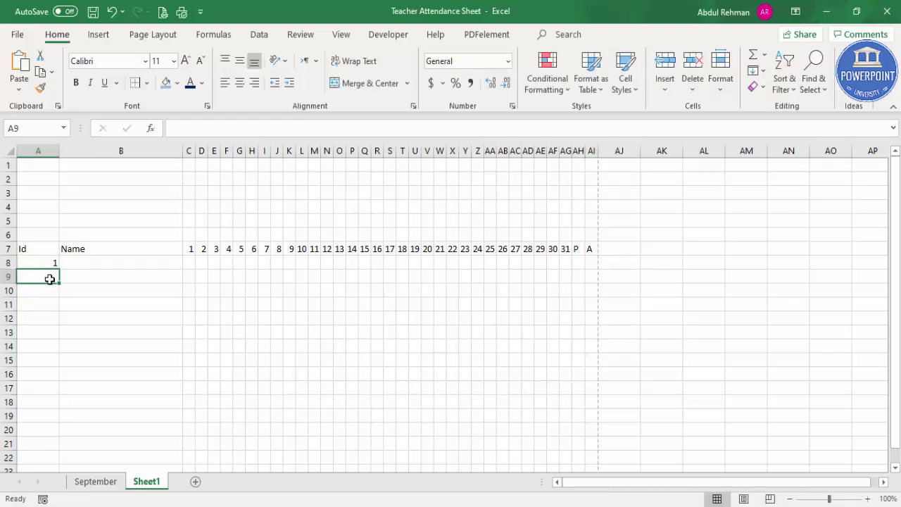
pyautogui.write('2')
pyautogui.press('Return')
pyautogui.moveTo(40, 263); pyautogui.dragTo(57, 446)
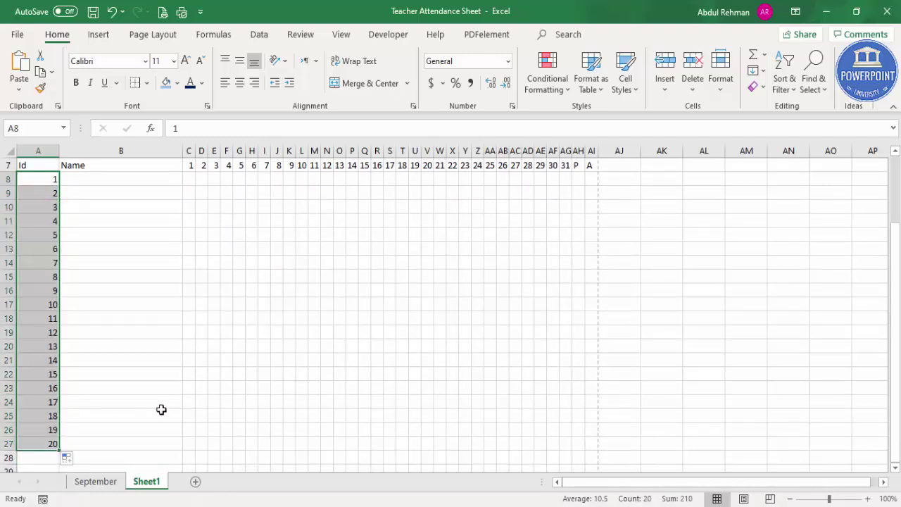
pyautogui.scroll(2, 161, 397)
pyautogui.click(86, 265)
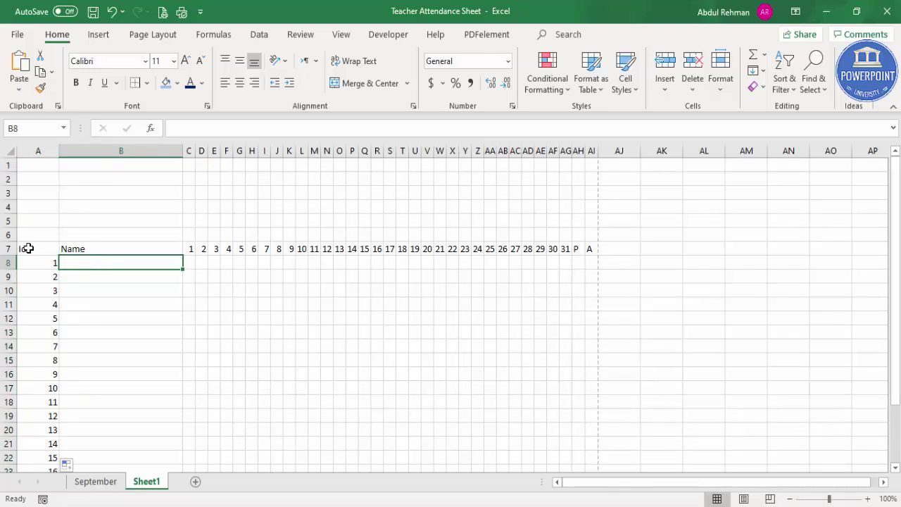
# Step: Choose outline and inside borders for the attendance table A7:AI27
pyautogui.moveTo(33, 249); pyautogui.dragTo(589, 385)
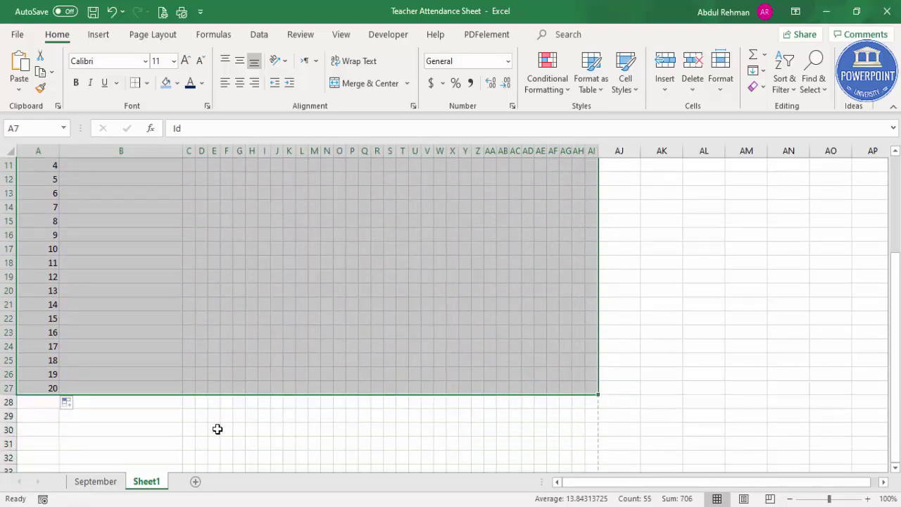
pyautogui.scroll(-2, 169, 426)
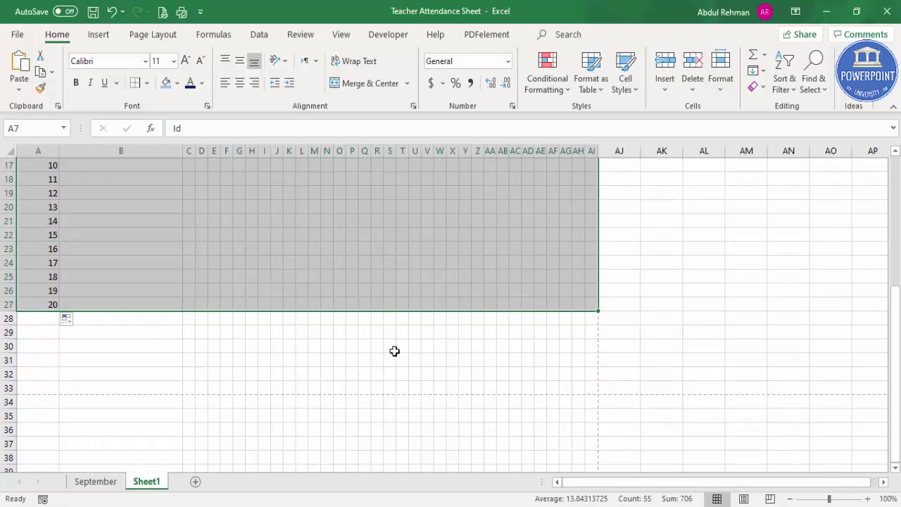
pyautogui.scroll(4, 394, 349)
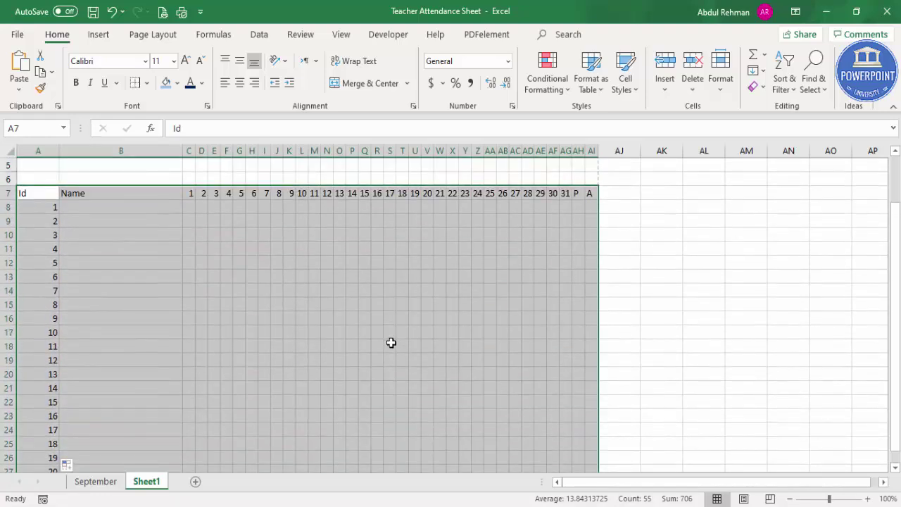
pyautogui.click(146, 84)
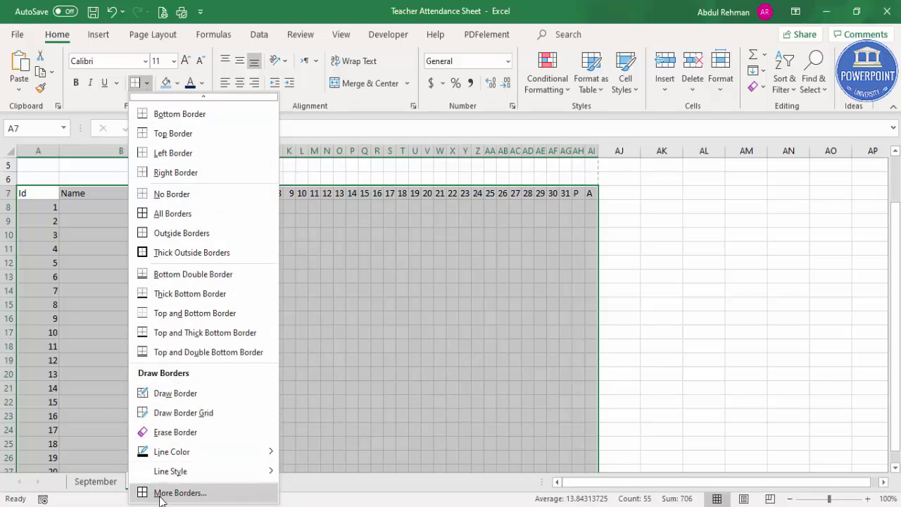
pyautogui.click(181, 492)
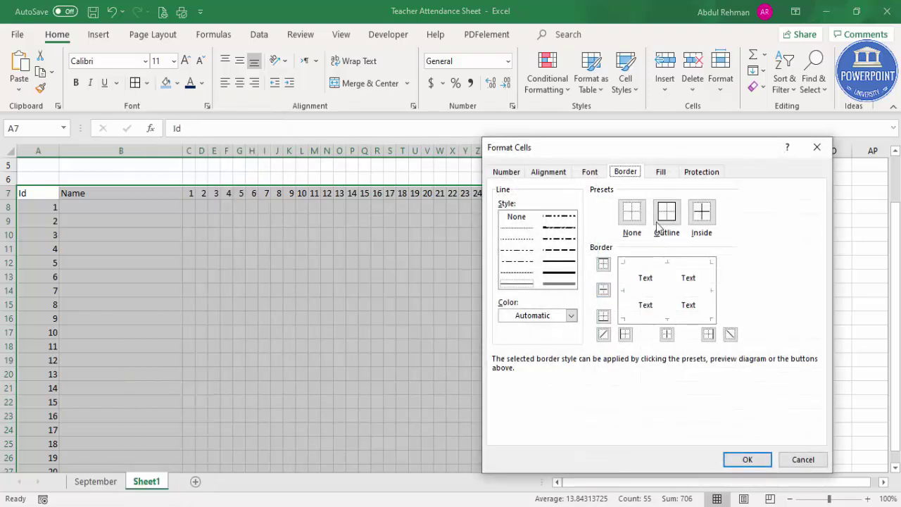
pyautogui.click(668, 217)
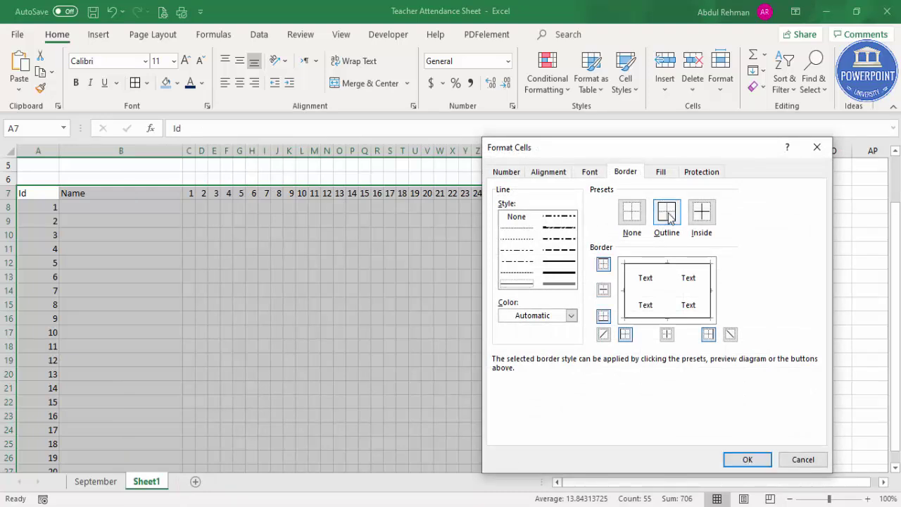
pyautogui.click(701, 217)
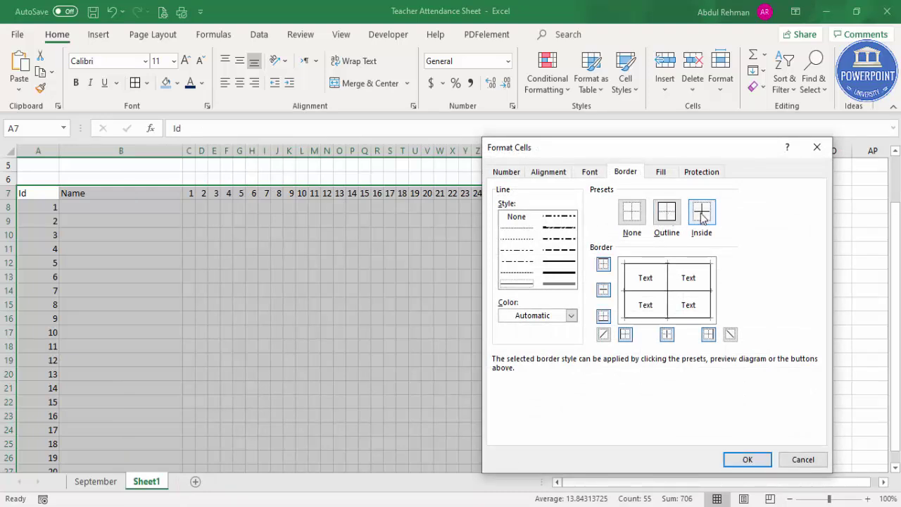
# Step: Change the table's outline and inside borders to grey and apply them
pyautogui.click(572, 316)
pyautogui.click(505, 427)
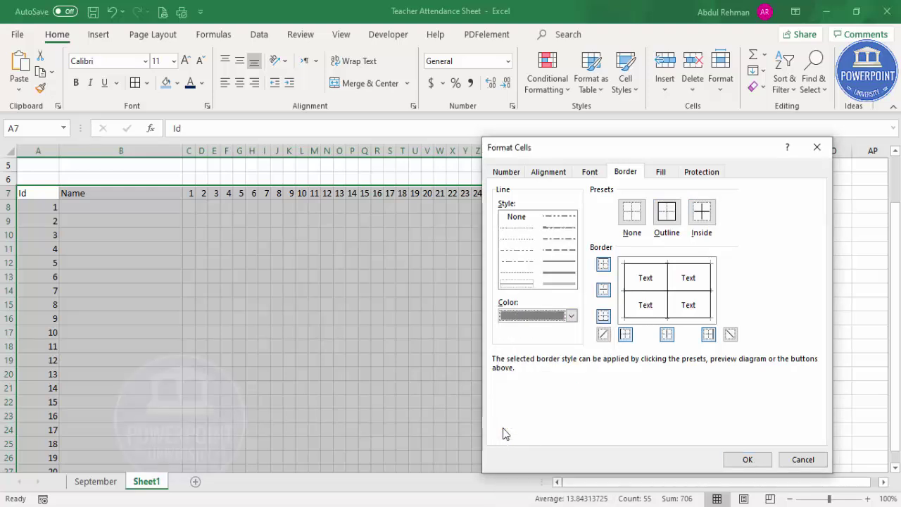
pyautogui.click(664, 214)
pyautogui.click(695, 218)
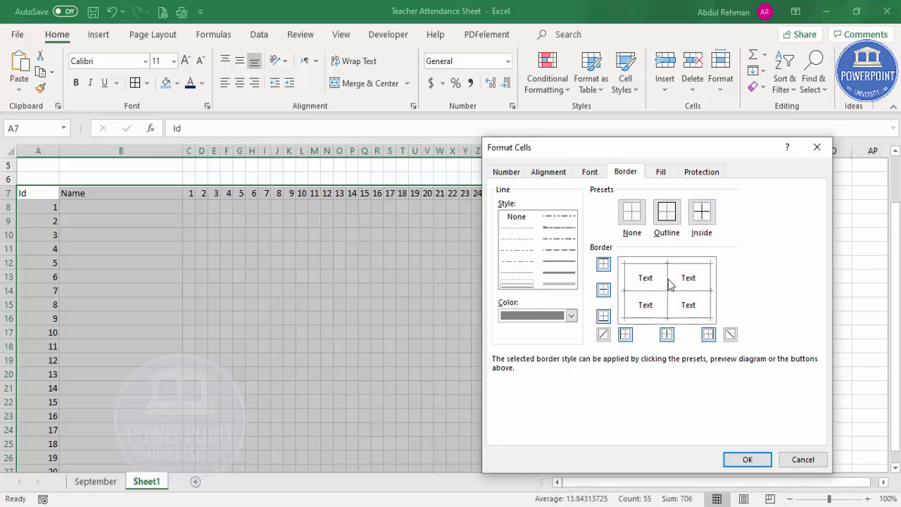
pyautogui.click(745, 459)
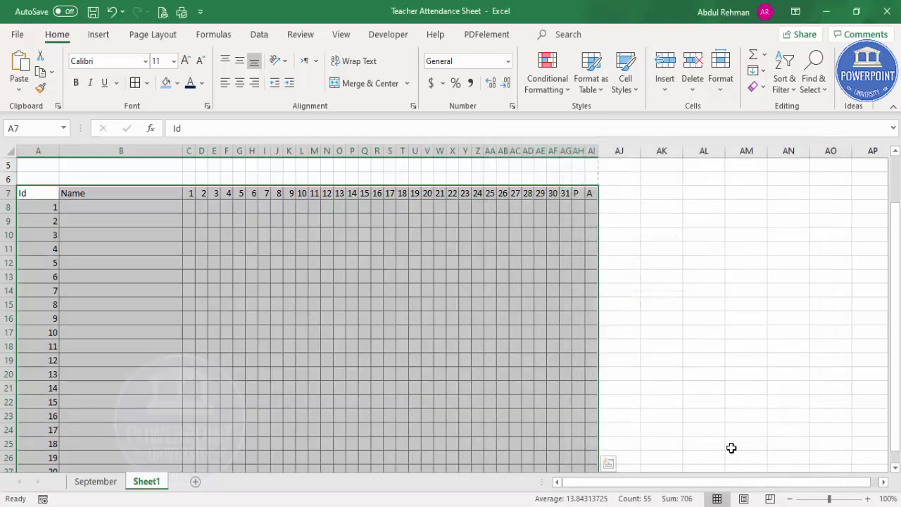
pyautogui.click(648, 336)
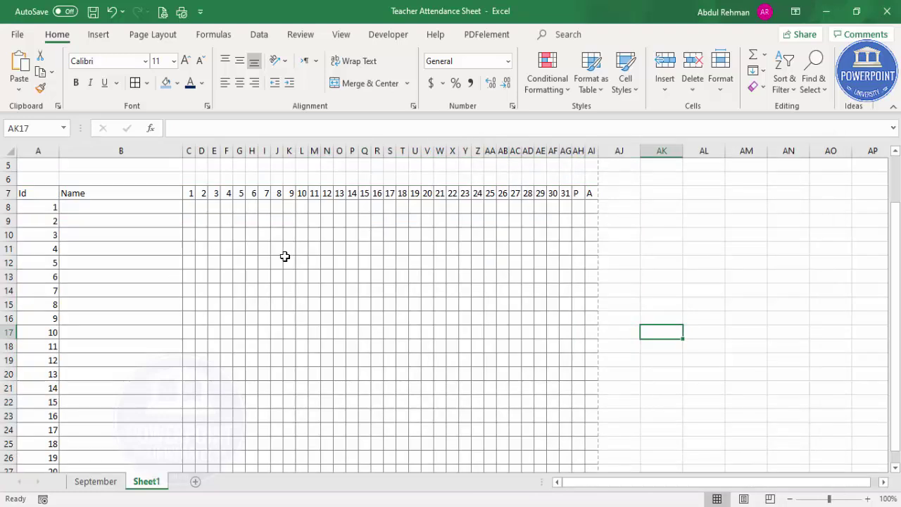
# Step: Check the system calendar for the weekday on which September 1, 2020 falls
pyautogui.scroll(1, 245, 255)
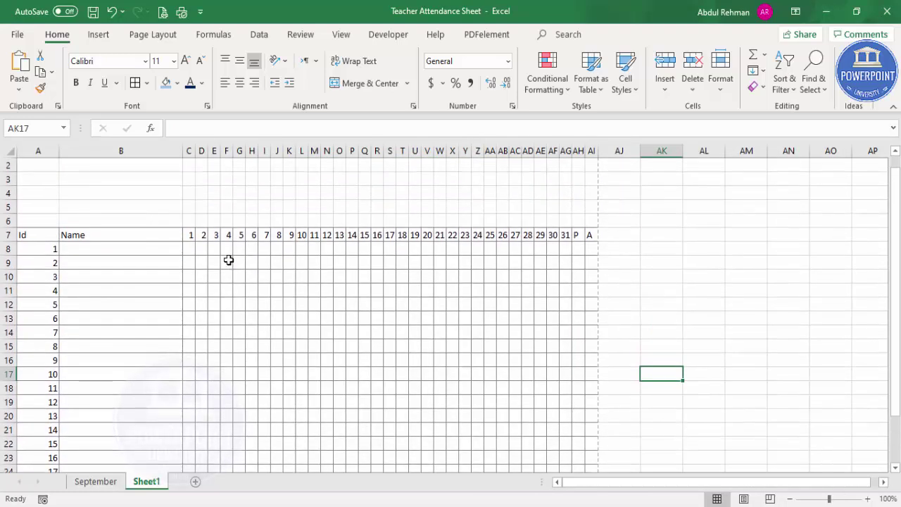
pyautogui.click(189, 221)
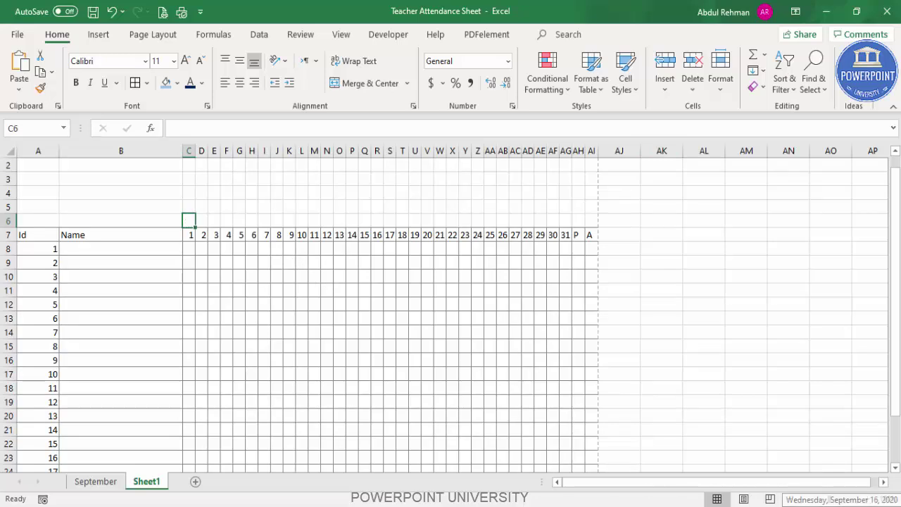
pyautogui.click(841, 504)
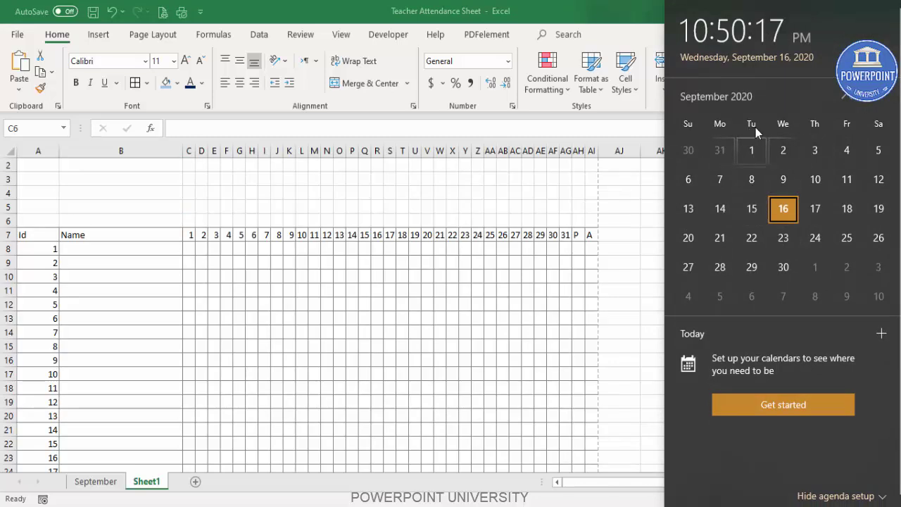
# Step: Enter the weekday initials T, W, T, F, S, S, M in C6:I6 above days 1 to 7
pyautogui.click(190, 219)
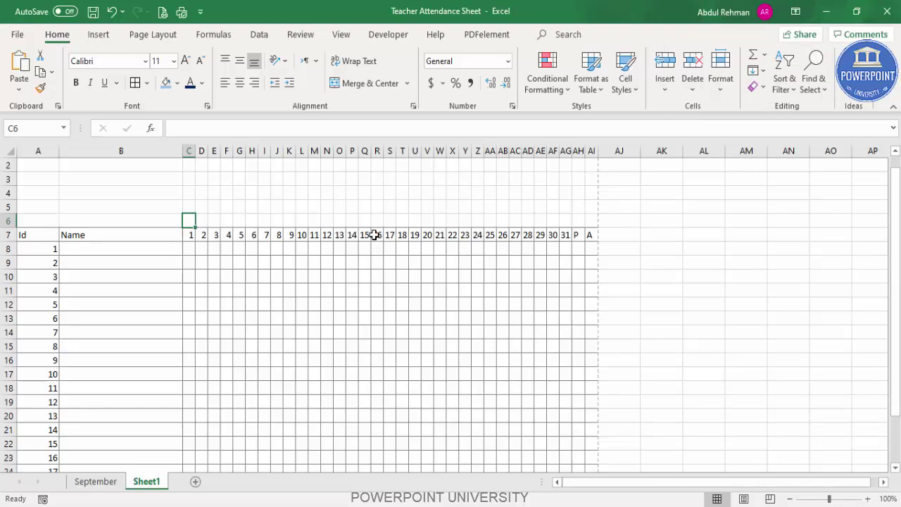
pyautogui.write('T')
pyautogui.press('Tab')
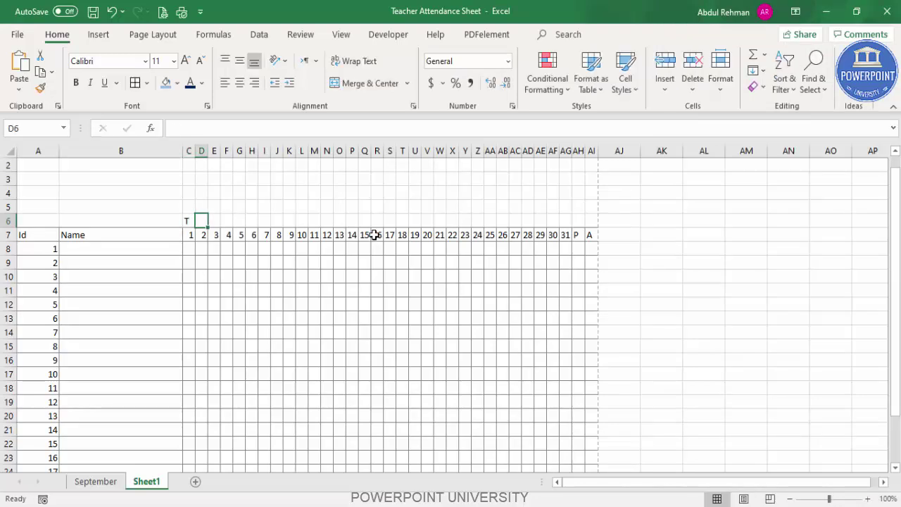
pyautogui.write('W')
pyautogui.press('Tab')
pyautogui.write('T')
pyautogui.press('Tab')
pyautogui.write('F')
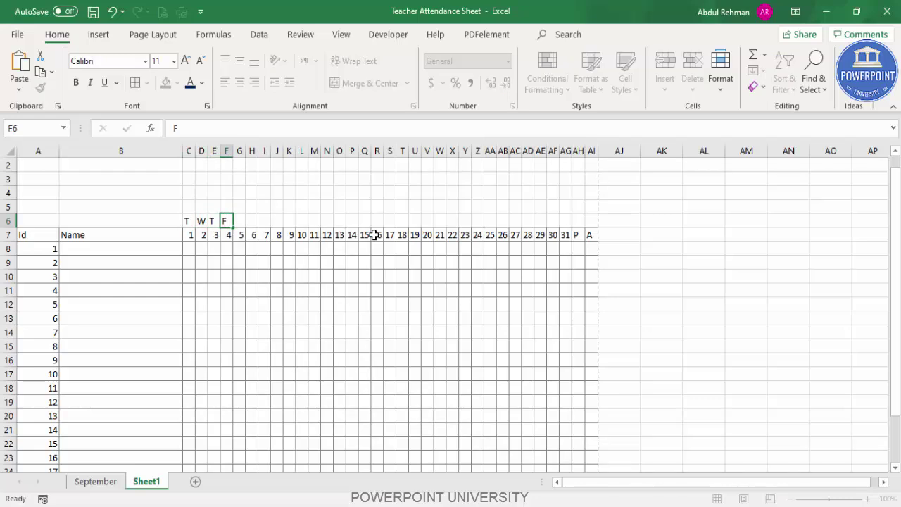
pyautogui.press('Tab')
pyautogui.write('S')
pyautogui.press('Tab')
pyautogui.write('S')
pyautogui.press('Tab')
pyautogui.write('M')
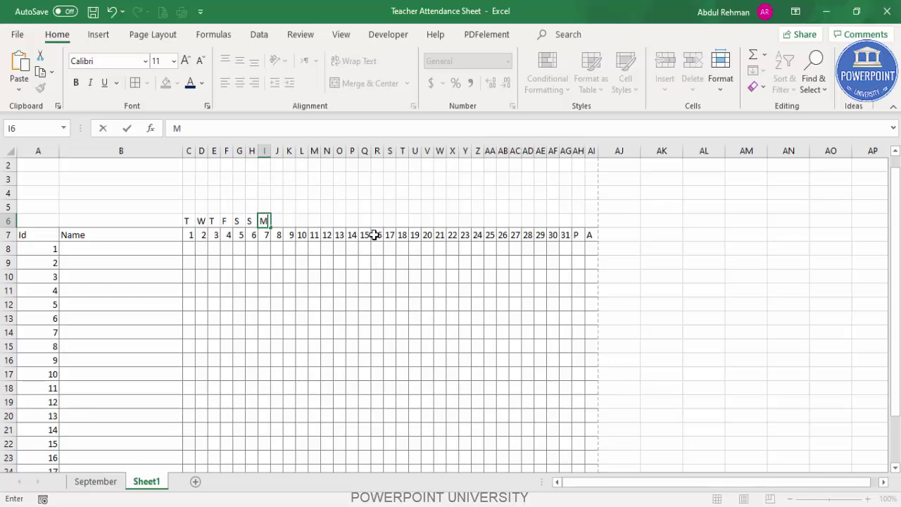
pyautogui.click(302, 289)
# Step: Copy the weekday initials in C6:I6 and paste them at J6, Q6 and X6 to cover days 8 to 28
pyautogui.moveTo(189, 220); pyautogui.dragTo(263, 220)
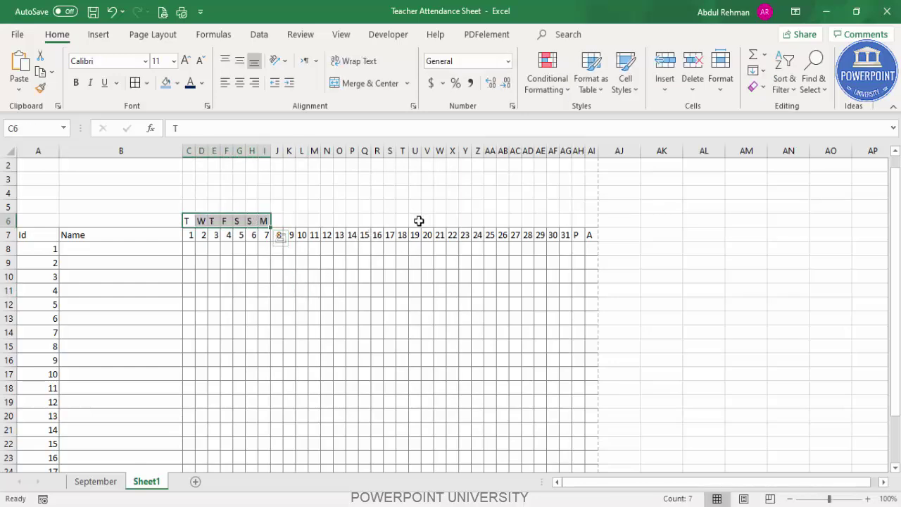
pyautogui.hotkey('ctrl', 'c')
pyautogui.click(279, 221)
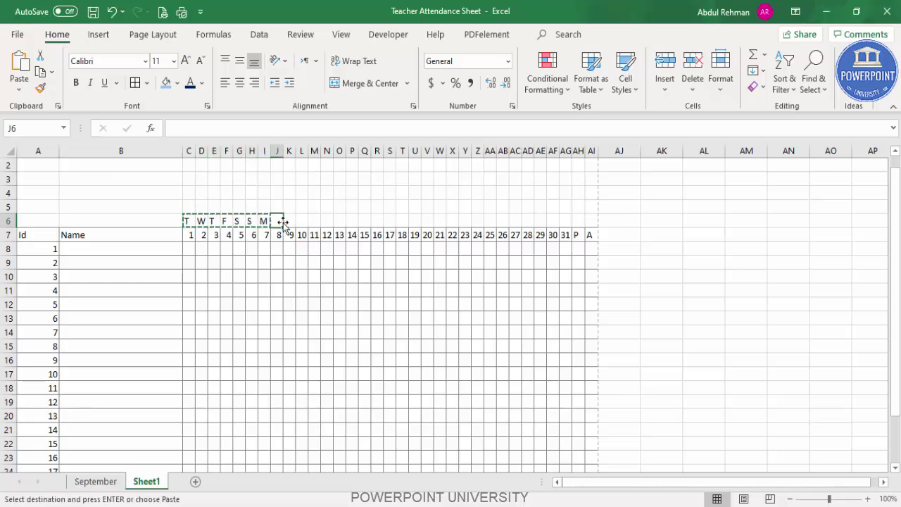
pyautogui.hotkey('ctrl', 'v')
pyautogui.click(364, 220)
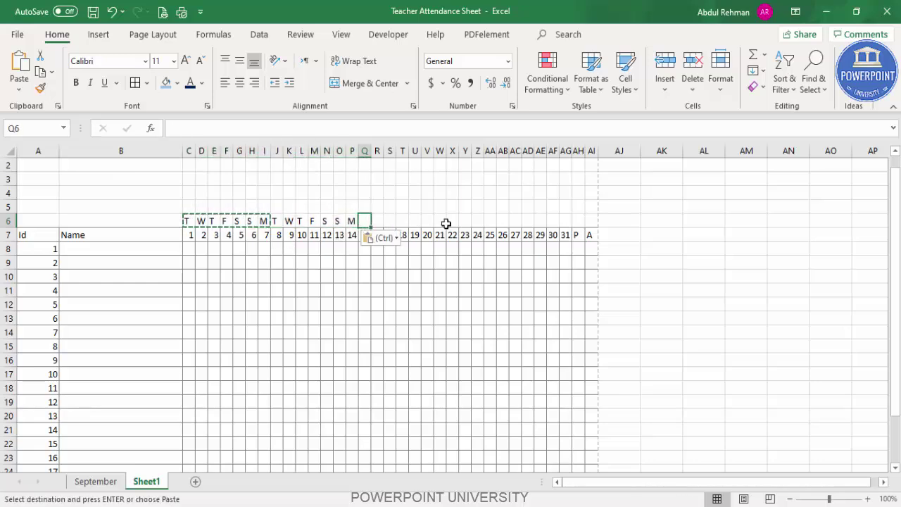
pyautogui.hotkey('ctrl', 'v')
pyautogui.click(453, 220)
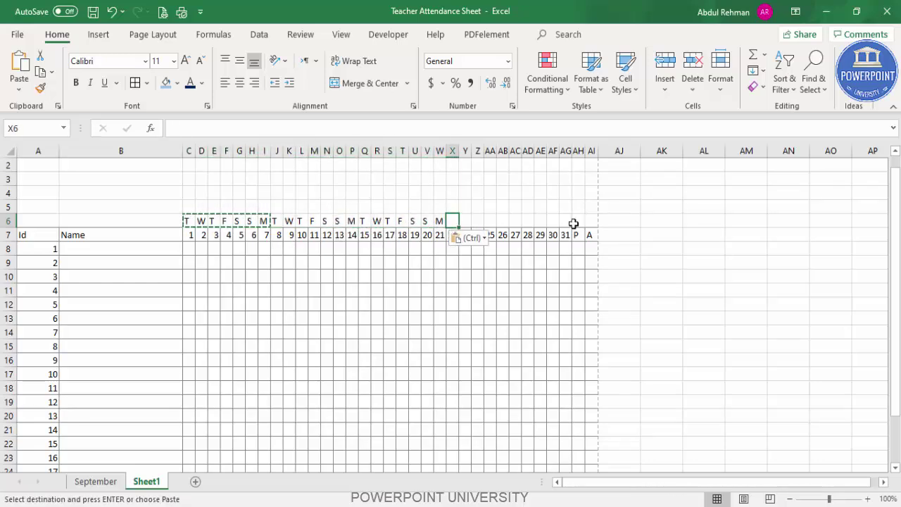
pyautogui.hotkey('ctrl', 'v')
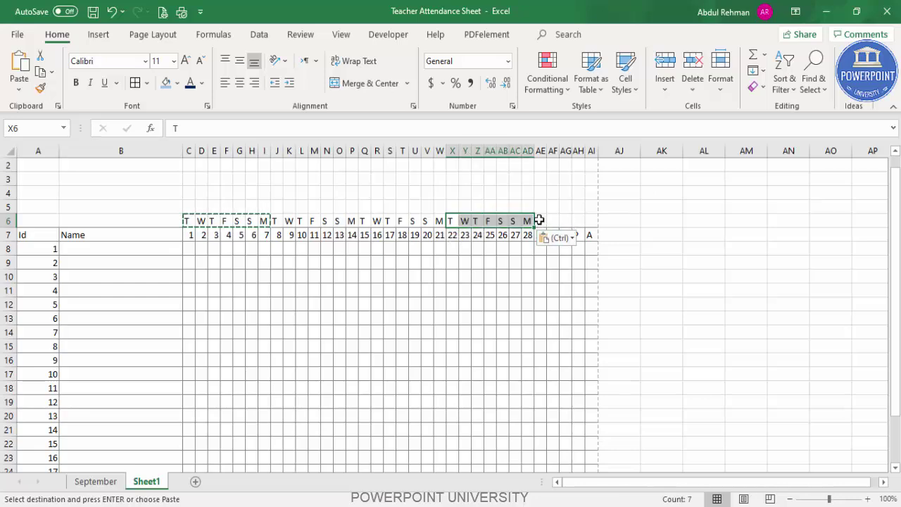
# Step: Enter the weekday initials T, W, T in AE6:AG6 above days 29 to 31
pyautogui.click(540, 220)
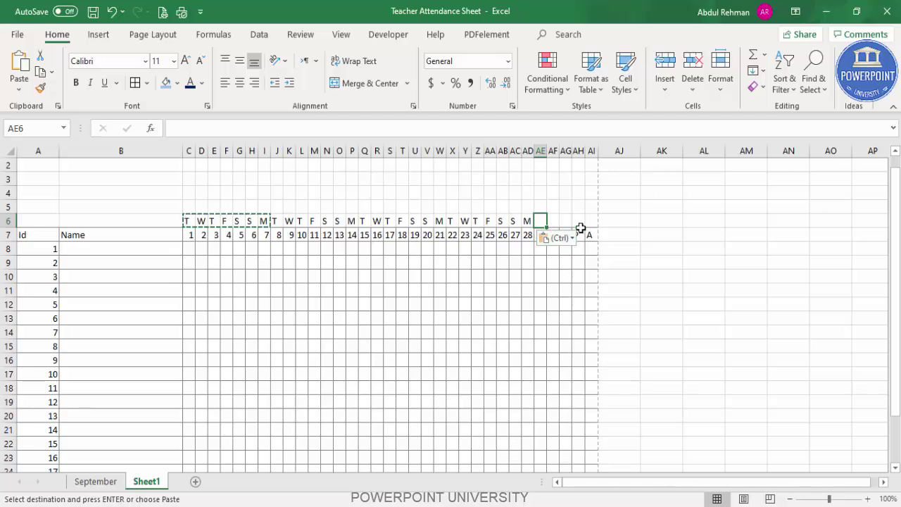
pyautogui.write('T')
pyautogui.press('Tab')
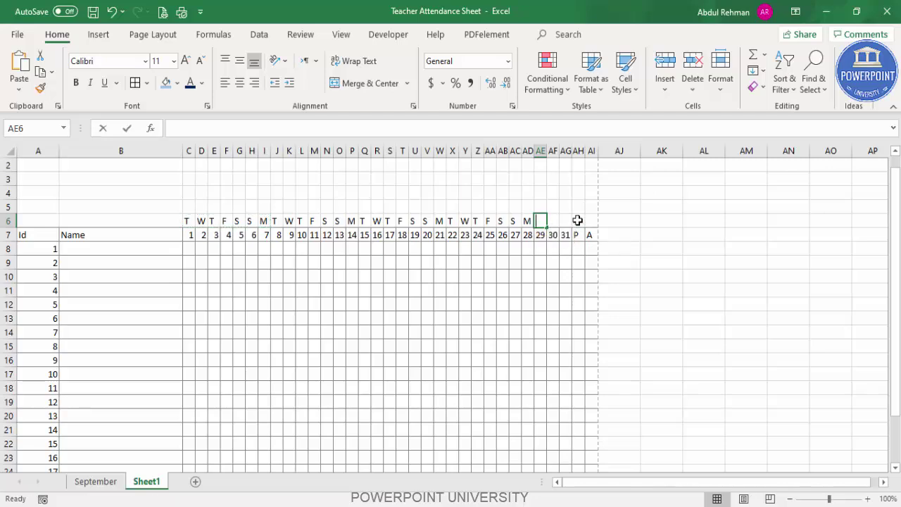
pyautogui.write('W')
pyautogui.press('Tab')
pyautogui.write('T')
pyautogui.click(574, 290)
# Step: Merge and center AH6:AI6 above the P and A columns and enter the heading Total
pyautogui.click(580, 220)
pyautogui.moveTo(579, 219); pyautogui.dragTo(590, 220)
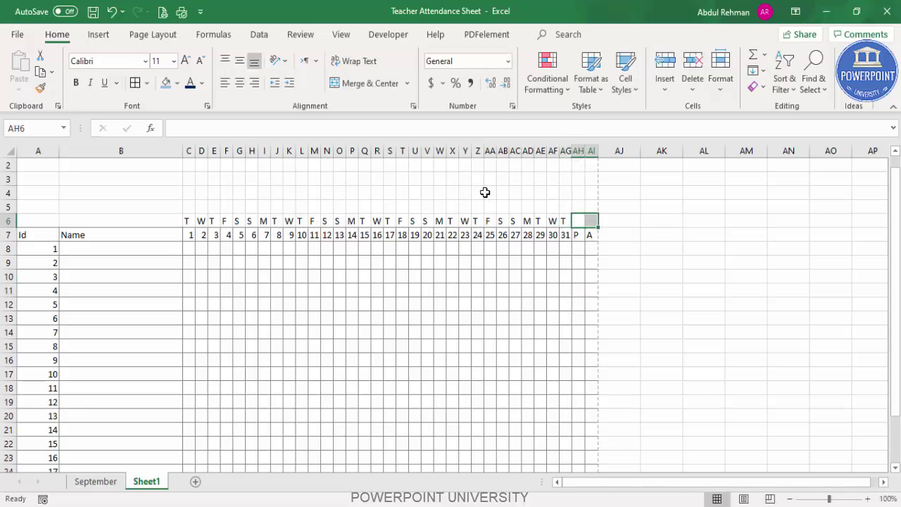
pyautogui.click(369, 84)
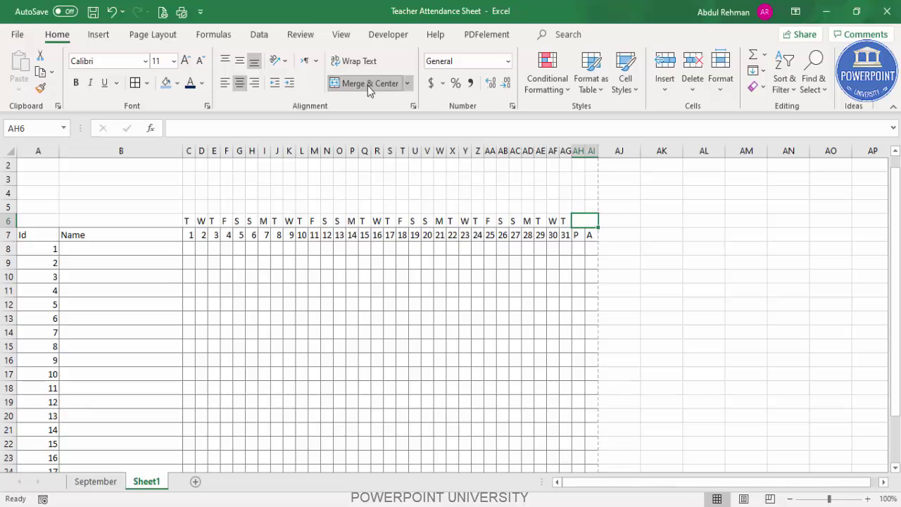
pyautogui.write('Total')
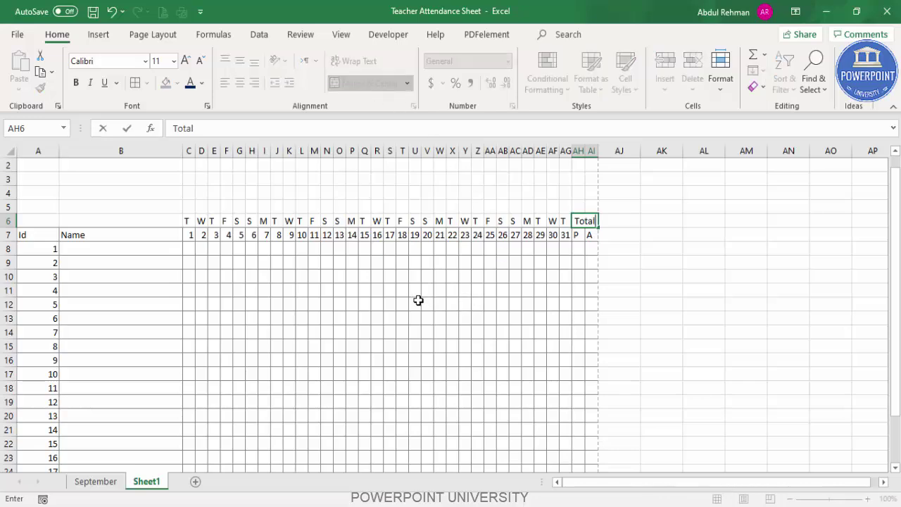
pyautogui.click(415, 303)
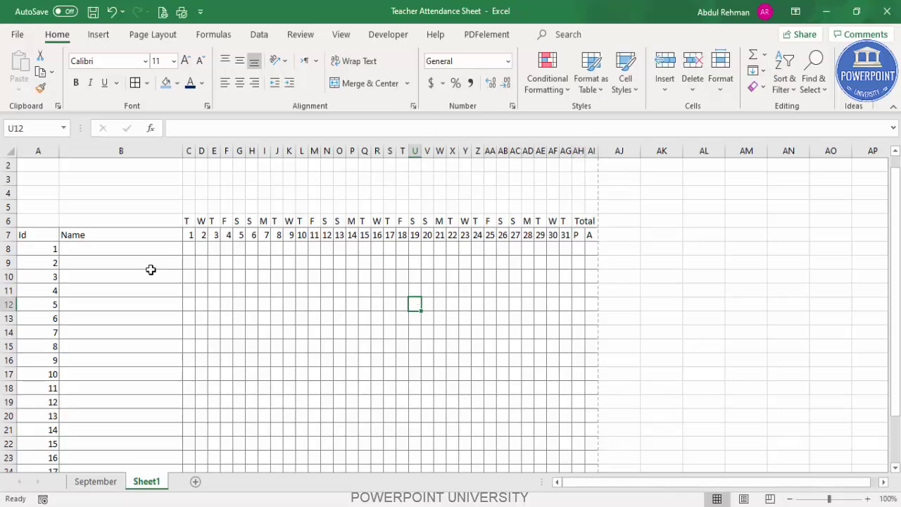
# Step: Copy the formatting of the day-number row C7:AI7 onto the weekday row C6:AI6 with Format Painter
pyautogui.moveTo(187, 221); pyautogui.dragTo(415, 222)
pyautogui.moveTo(191, 235); pyautogui.dragTo(589, 236)
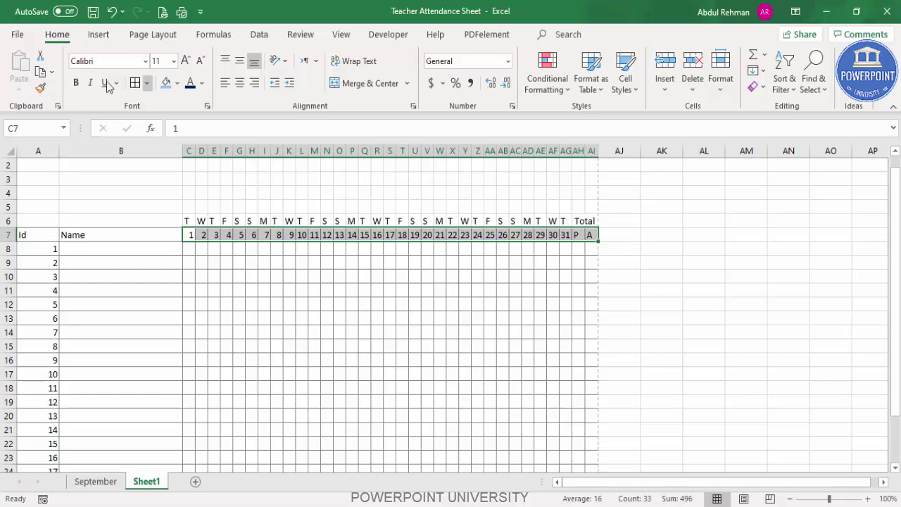
pyautogui.click(41, 89)
pyautogui.moveTo(187, 221); pyautogui.dragTo(590, 221)
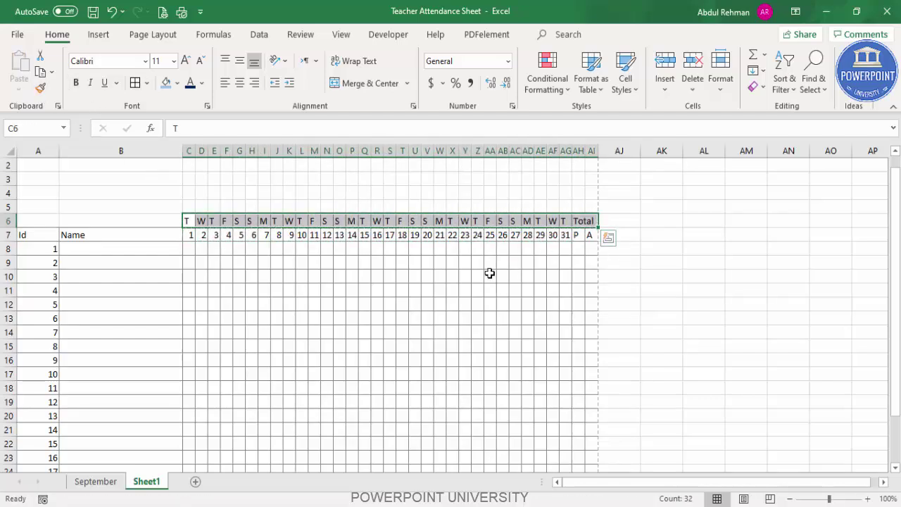
pyautogui.click(466, 264)
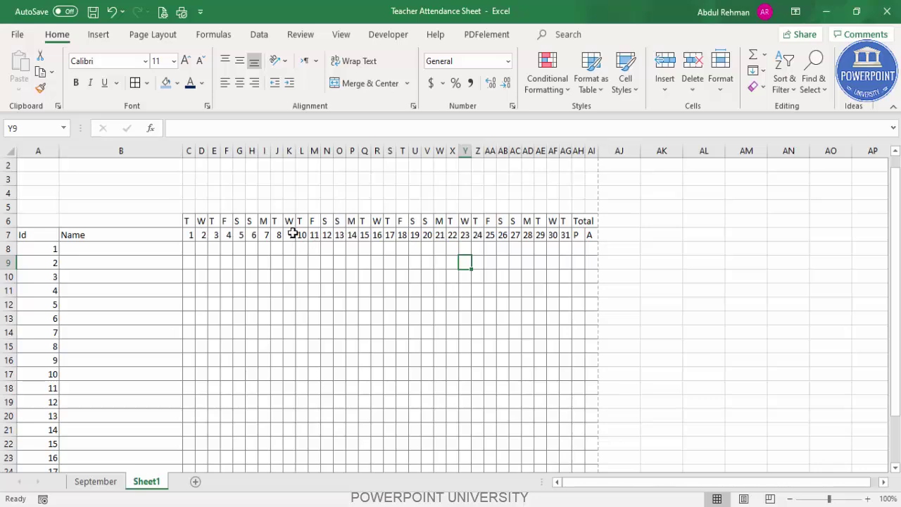
# Step: Enter the heading Student in A6 above the Id column
pyautogui.click(33, 223)
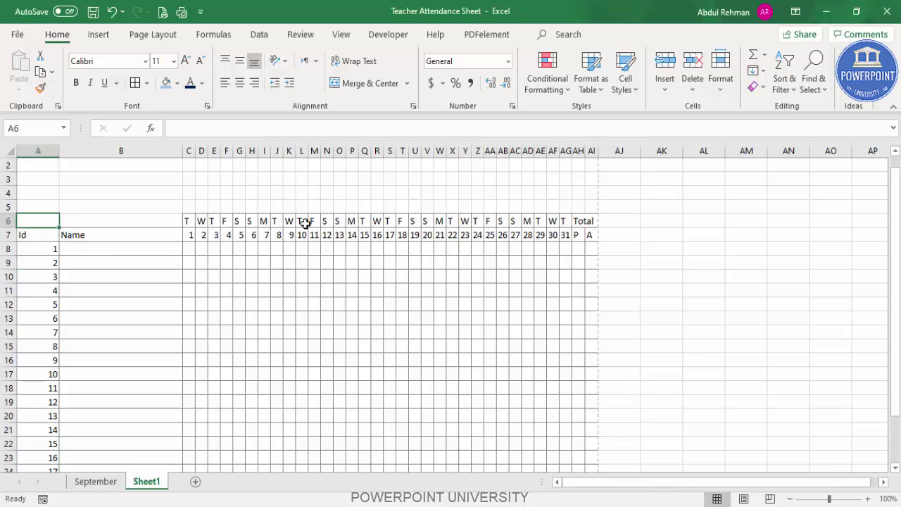
pyautogui.write('Stude')
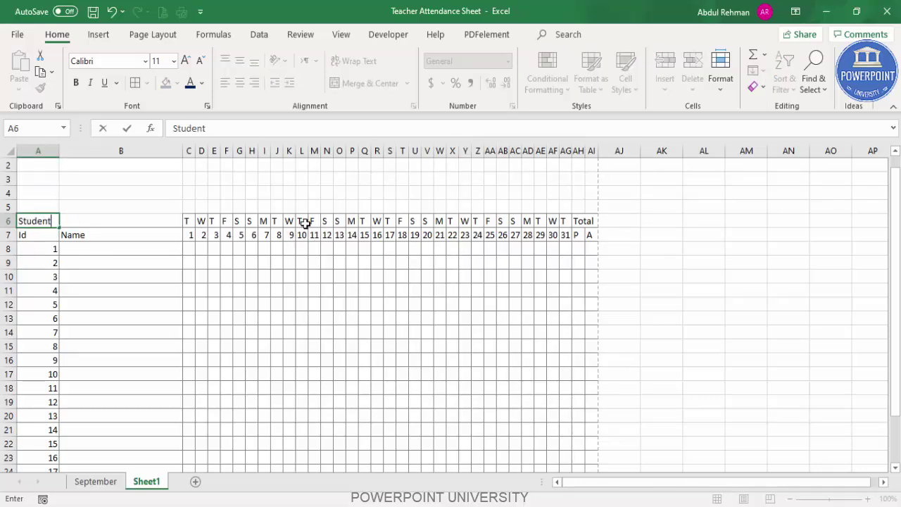
pyautogui.write('nt')
pyautogui.click(121, 266)
# Step: Merge A6:B6 for the Student heading and align it left horizontally and middle vertically
pyautogui.moveTo(46, 224); pyautogui.dragTo(124, 221)
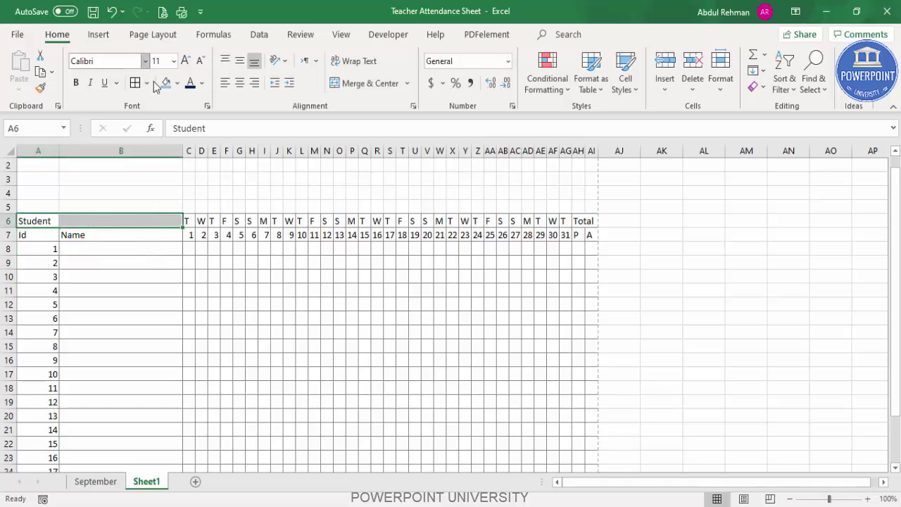
pyautogui.click(356, 84)
pyautogui.click(225, 84)
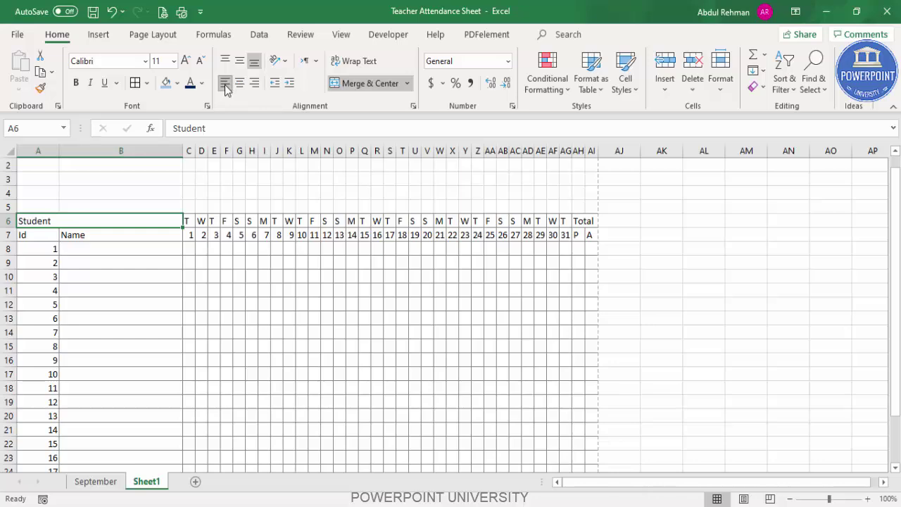
pyautogui.click(239, 60)
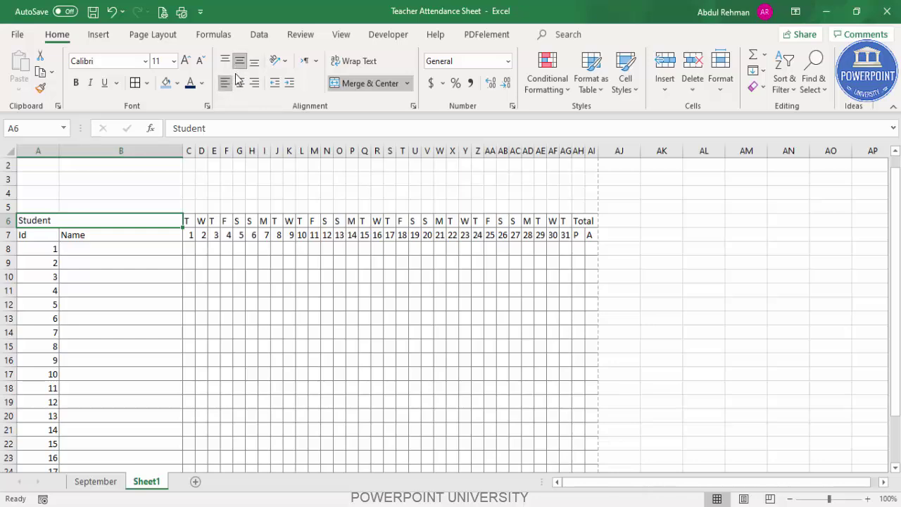
pyautogui.click(244, 287)
# Step: Apply a grey outline border to the merged Student heading cell
pyautogui.click(62, 224)
pyautogui.click(136, 84)
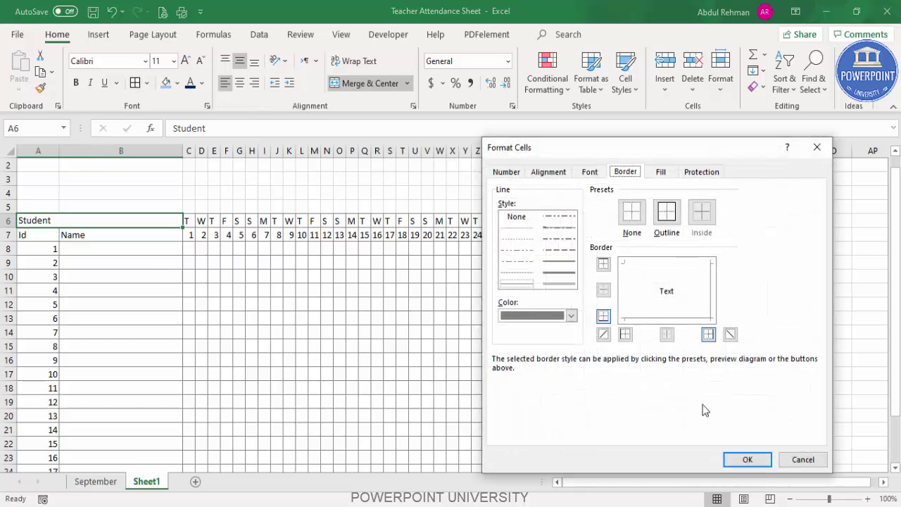
pyautogui.click(666, 211)
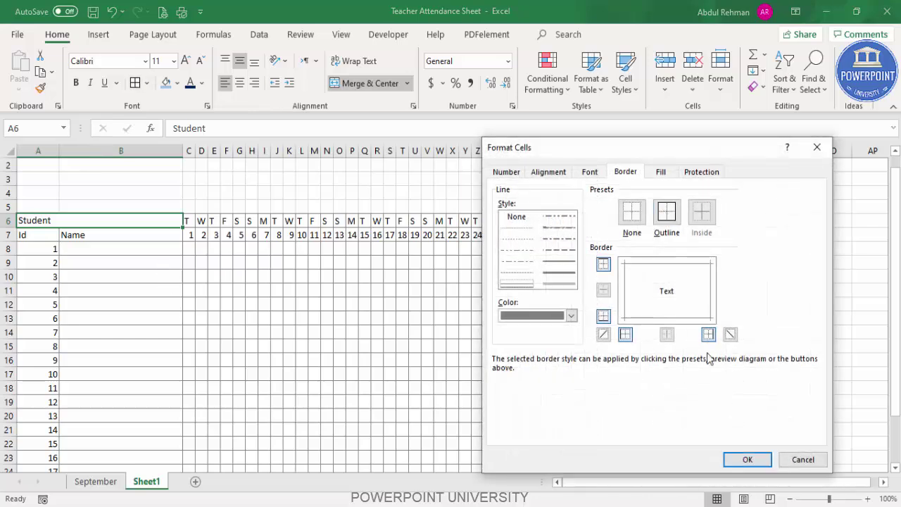
pyautogui.click(749, 464)
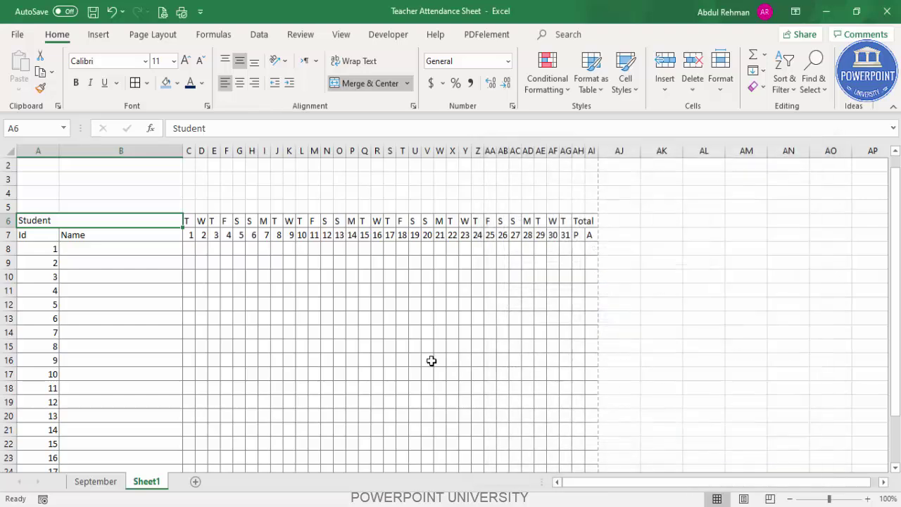
pyautogui.click(216, 291)
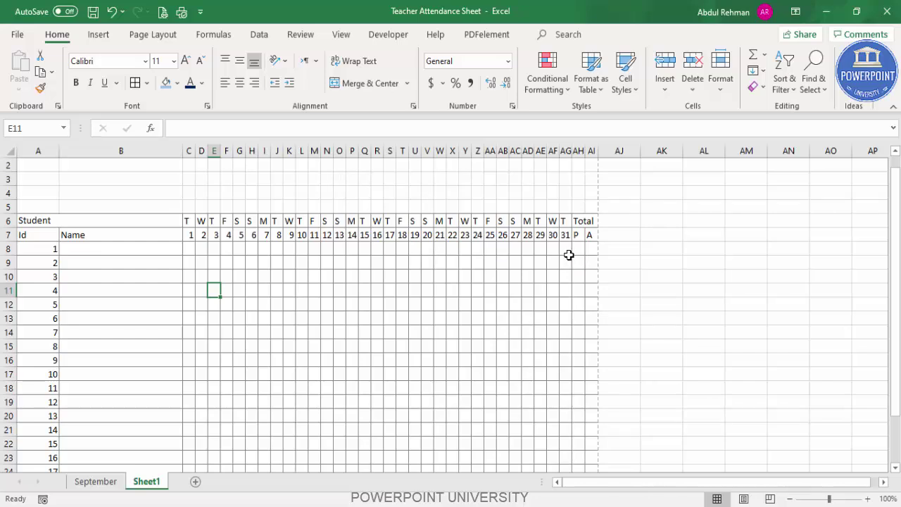
# Step: Enter the labels Teacher in A4 and Section in A5 above the table
pyautogui.click(48, 191)
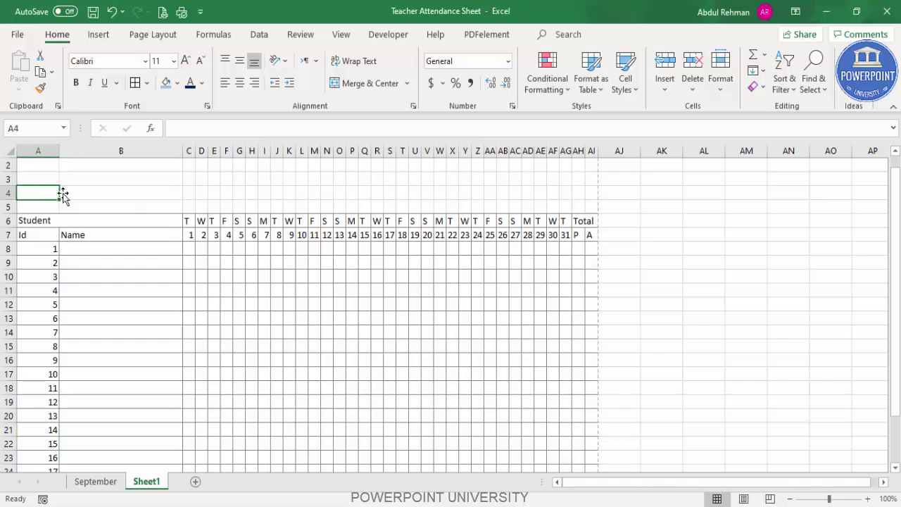
pyautogui.write('Teacher')
pyautogui.press('Return')
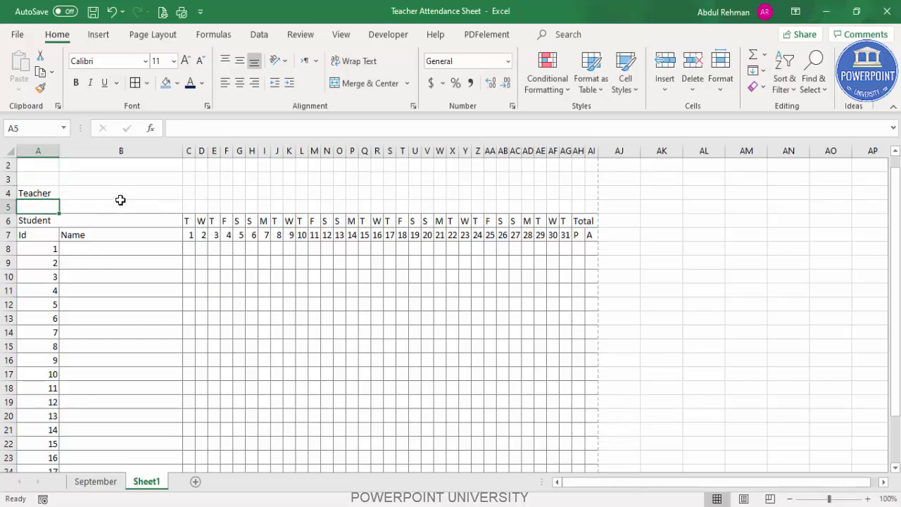
pyautogui.write('Sect')
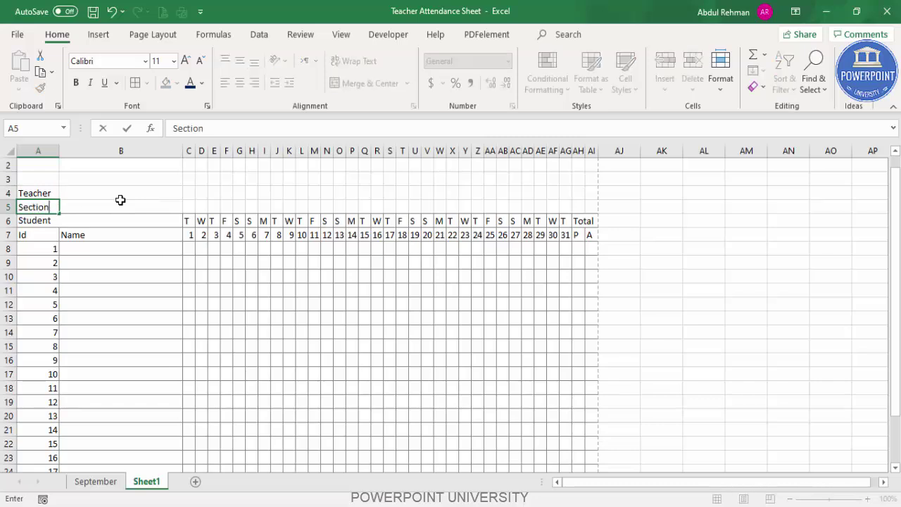
pyautogui.write('ion')
pyautogui.click(91, 194)
pyautogui.moveTo(136, 194); pyautogui.dragTo(225, 195)
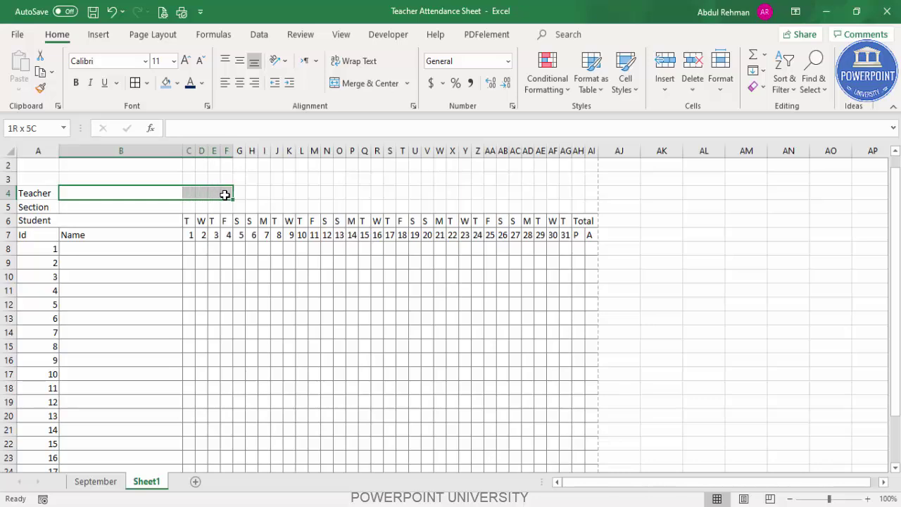
pyautogui.click(224, 195)
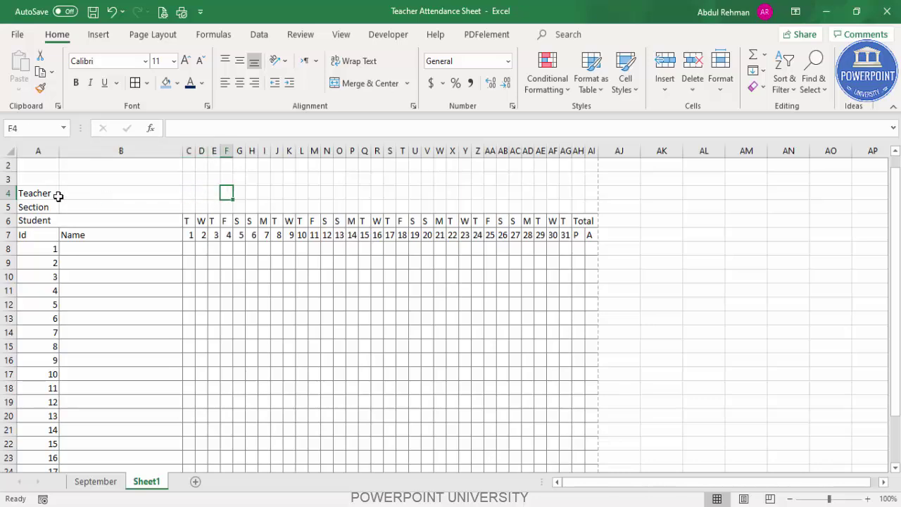
# Step: Enter the labels Subject in K4 and Time in K5
pyautogui.click(287, 193)
pyautogui.write('S')
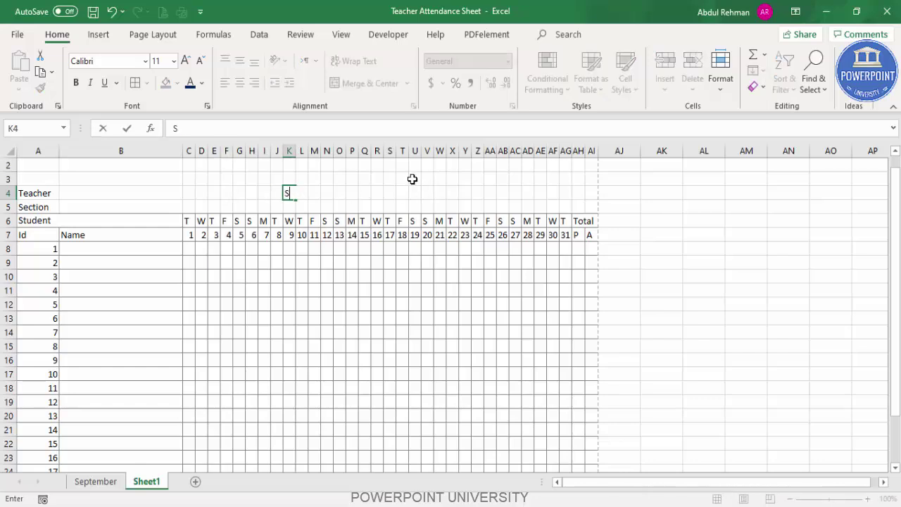
pyautogui.write('ubject')
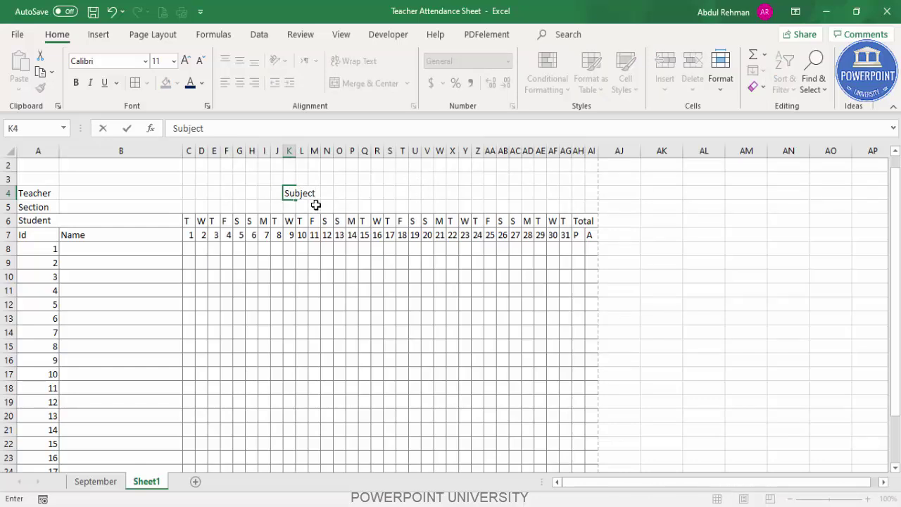
pyautogui.click(288, 206)
pyautogui.write('Time')
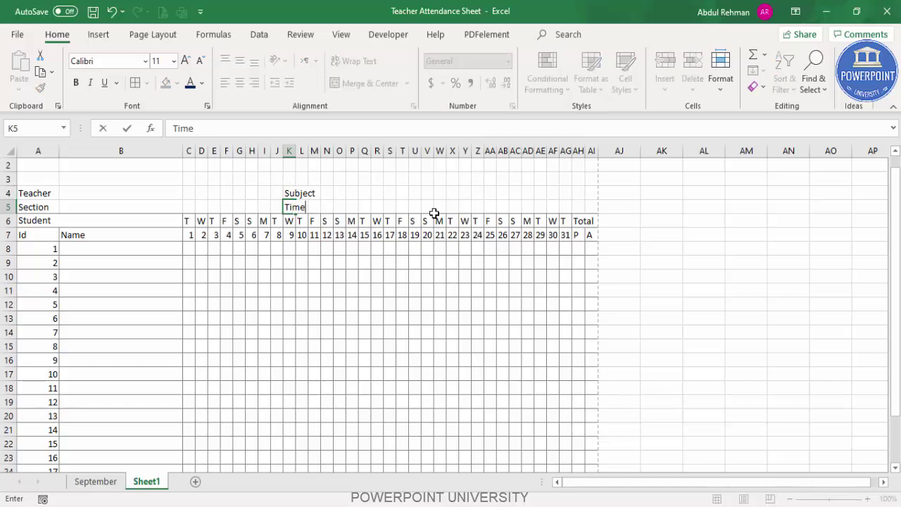
pyautogui.press('Tab')
# Step: Enter the labels Month in X4 and Year in X5
pyautogui.click(449, 194)
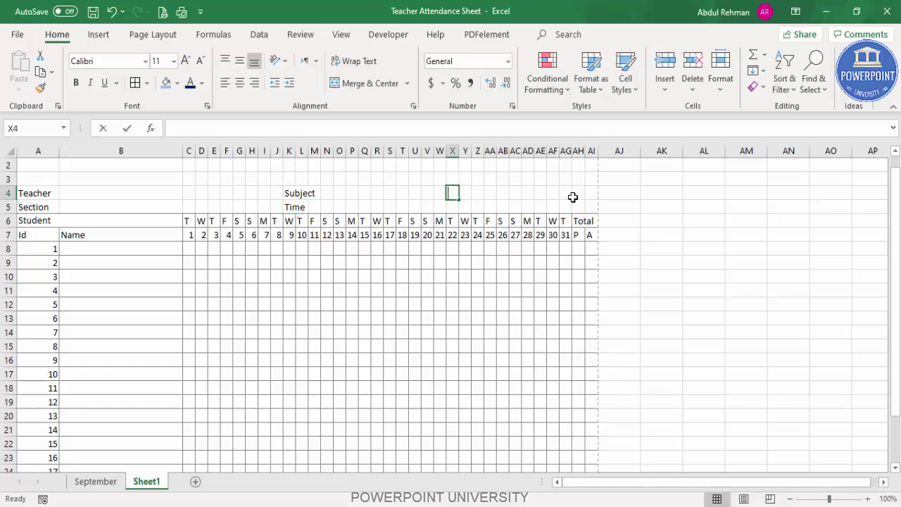
pyautogui.write('Month')
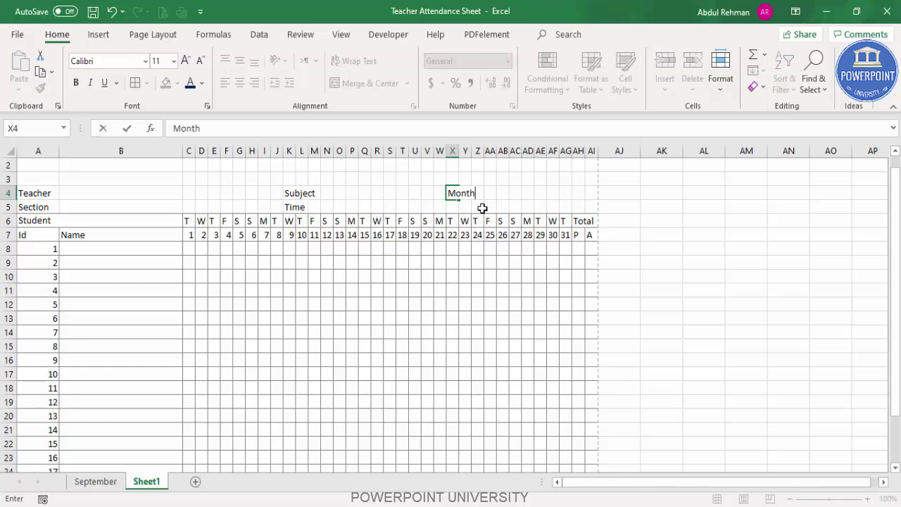
pyautogui.press('Return')
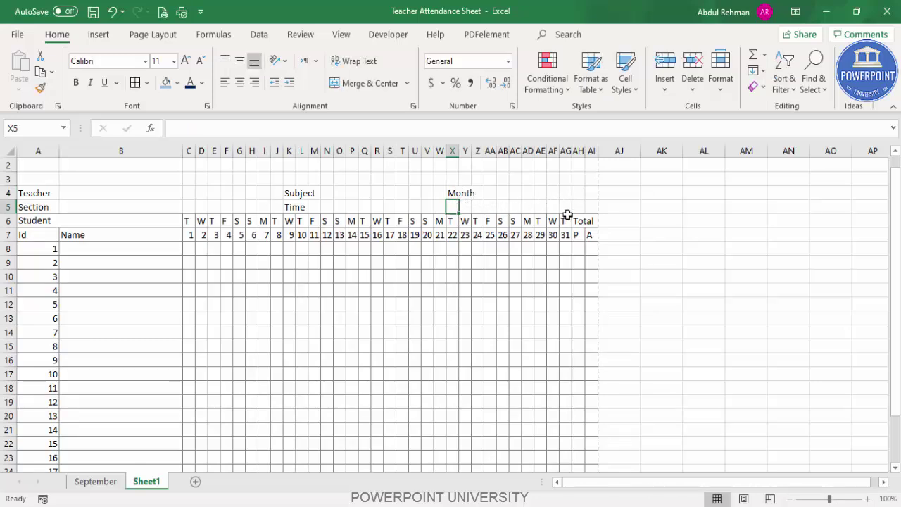
pyautogui.write('Year')
pyautogui.click(159, 327)
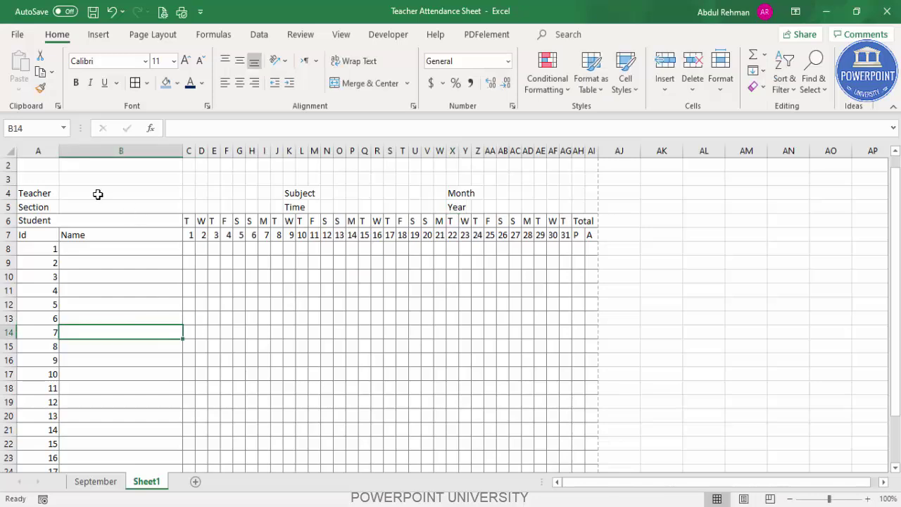
# Step: Merge cells B4:H4 beside the Teacher label and align the merged cell left and middle
pyautogui.moveTo(83, 191); pyautogui.dragTo(249, 195)
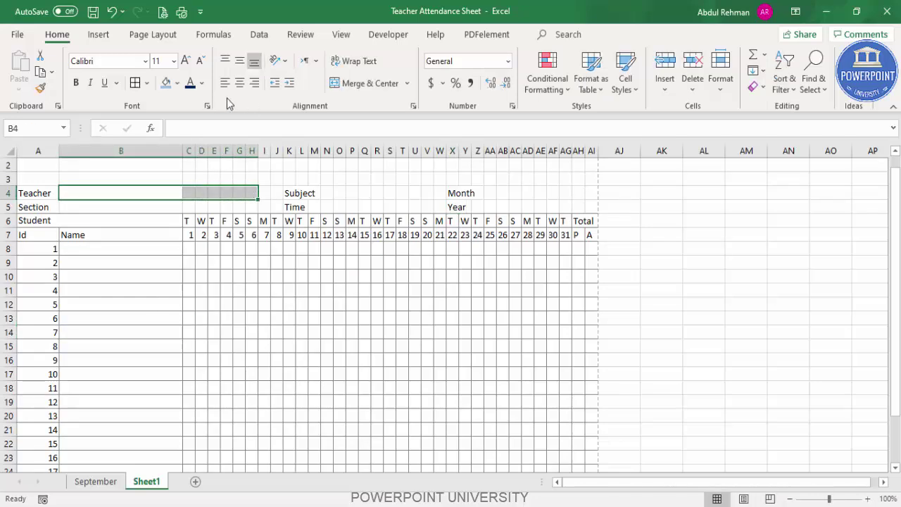
pyautogui.click(360, 85)
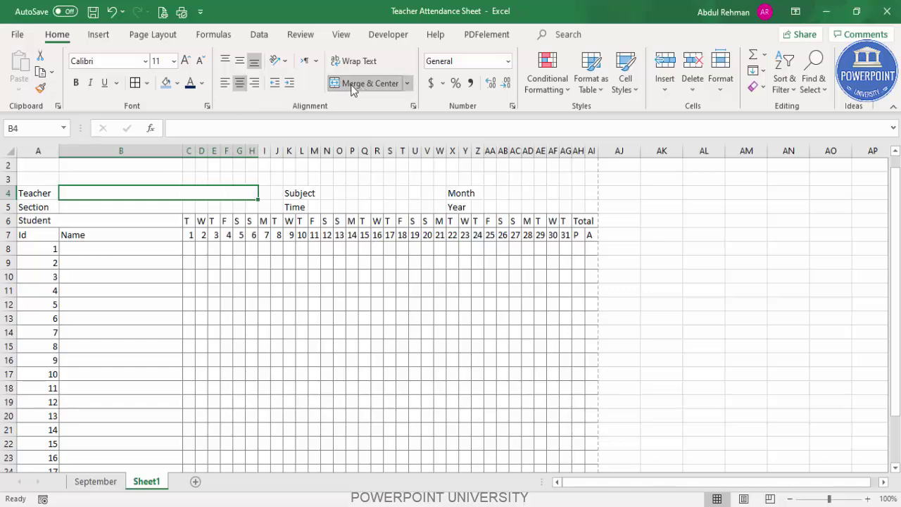
pyautogui.click(226, 85)
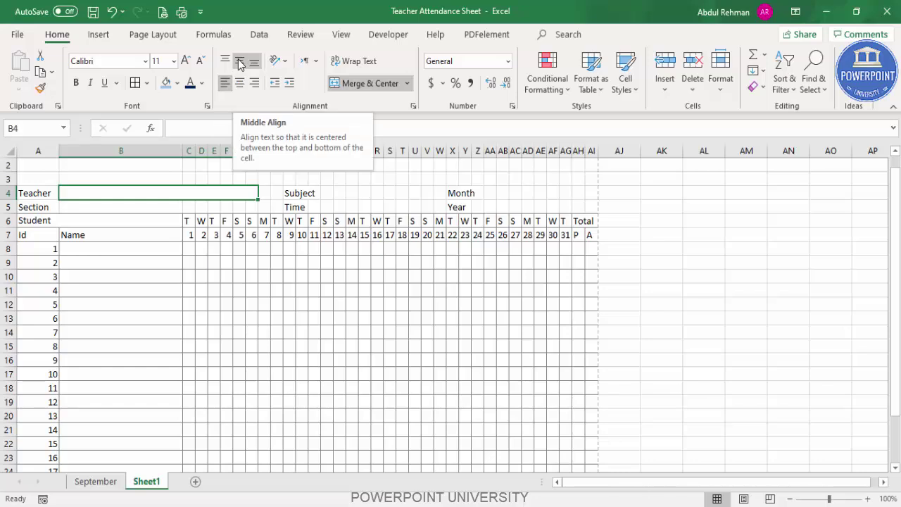
pyautogui.click(239, 62)
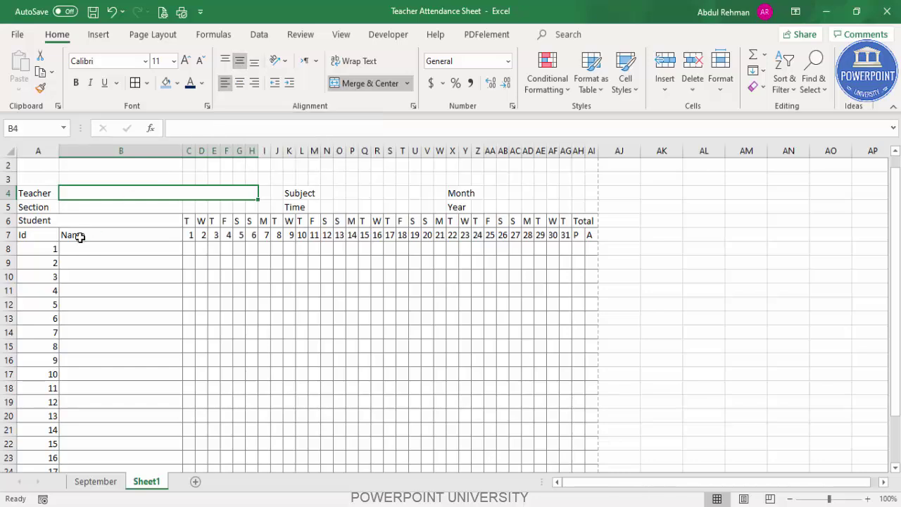
# Step: Add a bottom border to the merged Teacher entry cell B4:H4
pyautogui.click(147, 83)
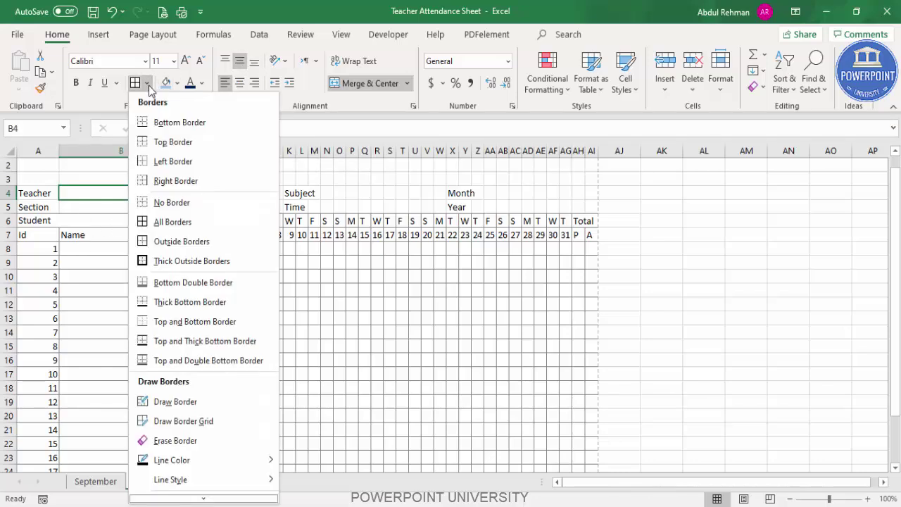
pyautogui.click(210, 123)
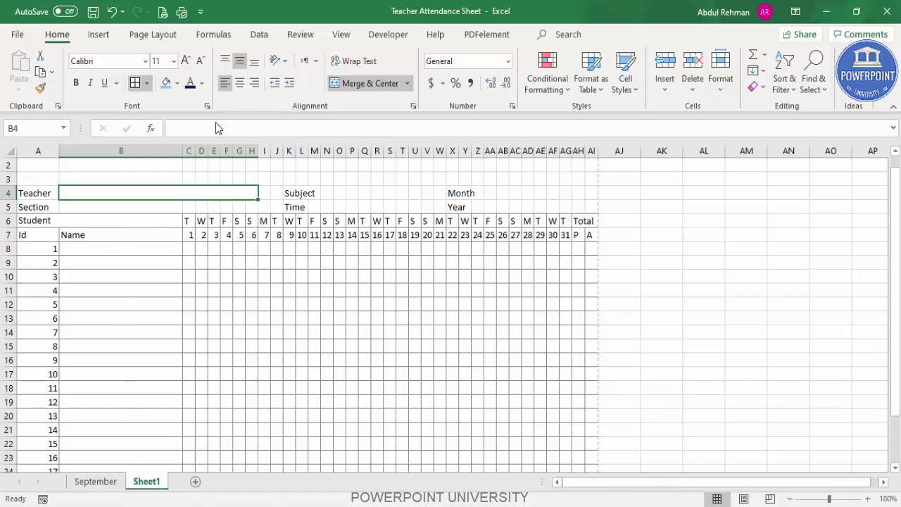
pyautogui.click(314, 288)
# Step: Copy the formatting of the Teacher entry cell to B5:H5 beside the Section label
pyautogui.moveTo(77, 206); pyautogui.dragTo(230, 203)
pyautogui.click(86, 194)
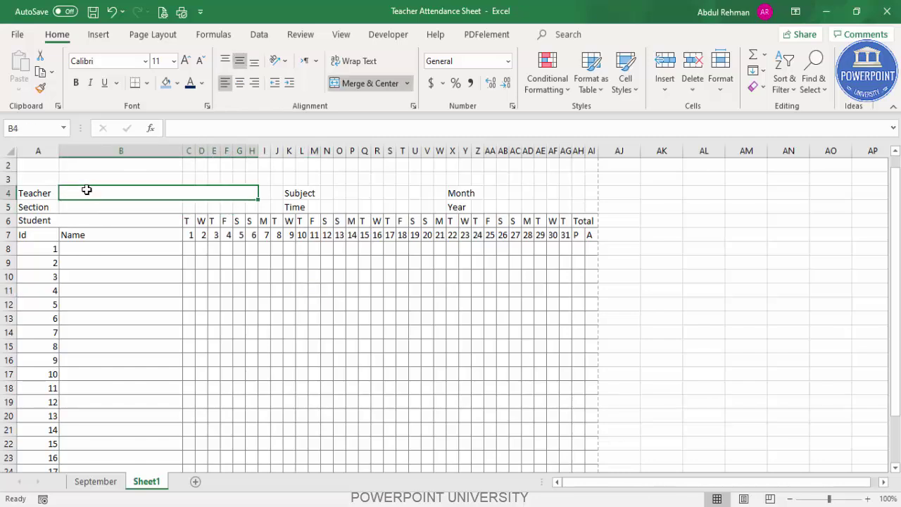
pyautogui.click(41, 88)
pyautogui.moveTo(86, 206); pyautogui.dragTo(247, 204)
pyautogui.click(244, 287)
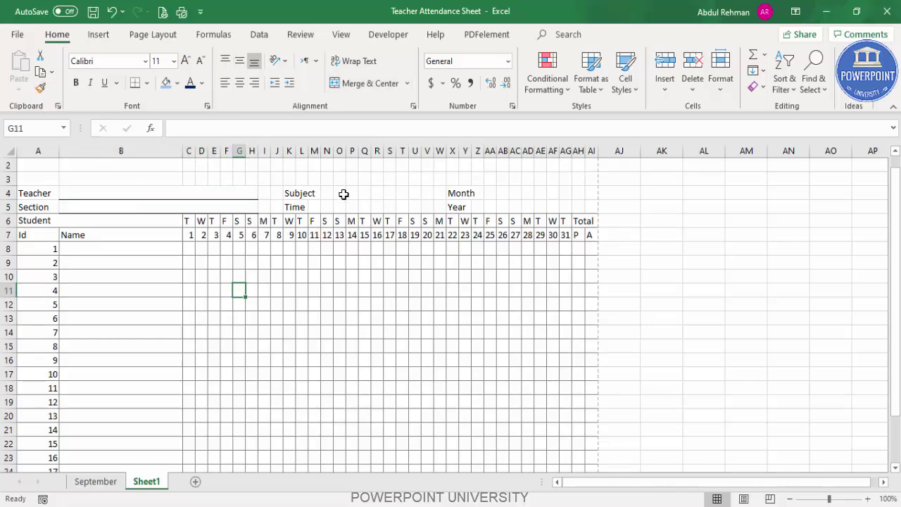
# Step: Merge K4:N4 containing the Subject label and align it left and middle
pyautogui.moveTo(290, 193); pyautogui.dragTo(330, 193)
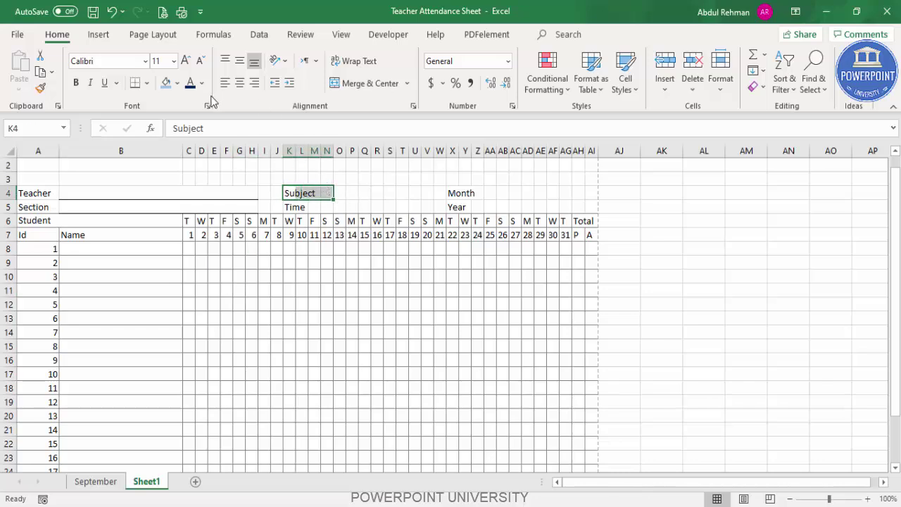
pyautogui.click(356, 86)
pyautogui.click(225, 86)
pyautogui.click(240, 61)
pyautogui.moveTo(290, 207); pyautogui.dragTo(327, 207)
pyautogui.click(327, 206)
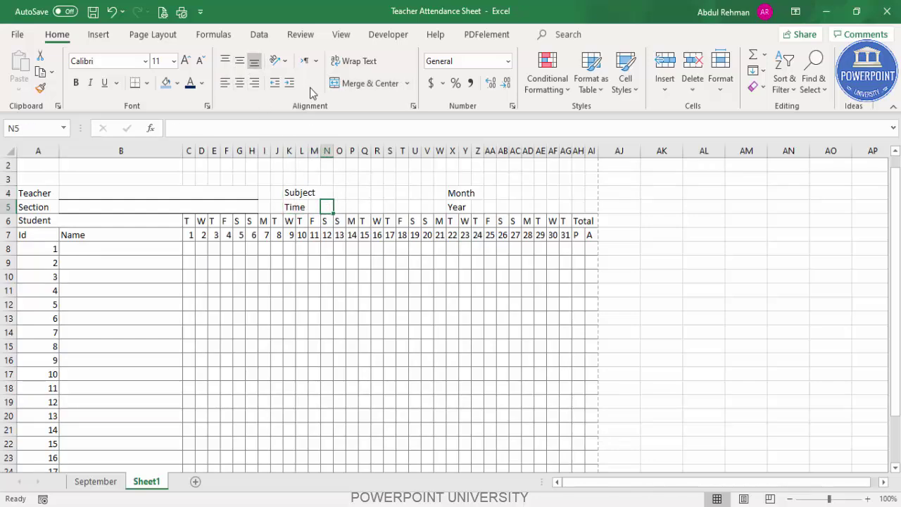
pyautogui.click(227, 84)
pyautogui.click(239, 60)
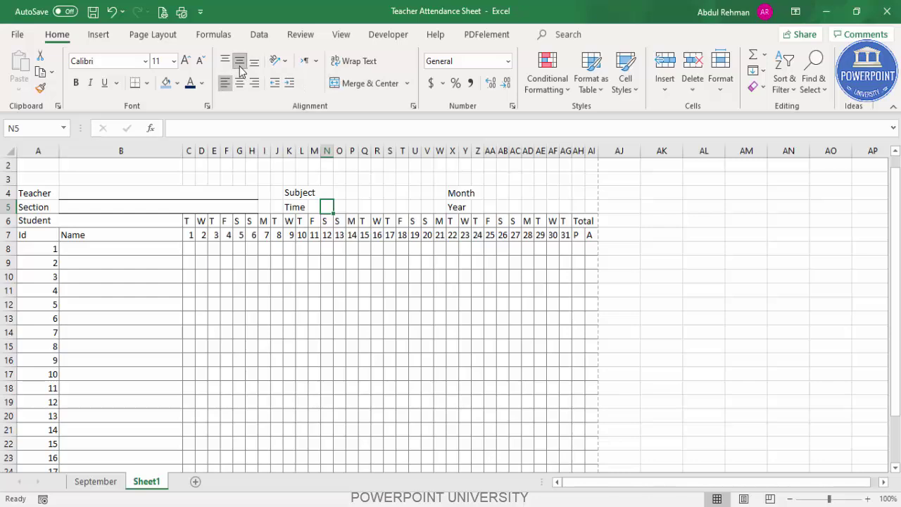
pyautogui.click(322, 194)
# Step: Merge K5:N5 containing the Time label and align it left and middle
pyautogui.moveTo(290, 207); pyautogui.dragTo(326, 207)
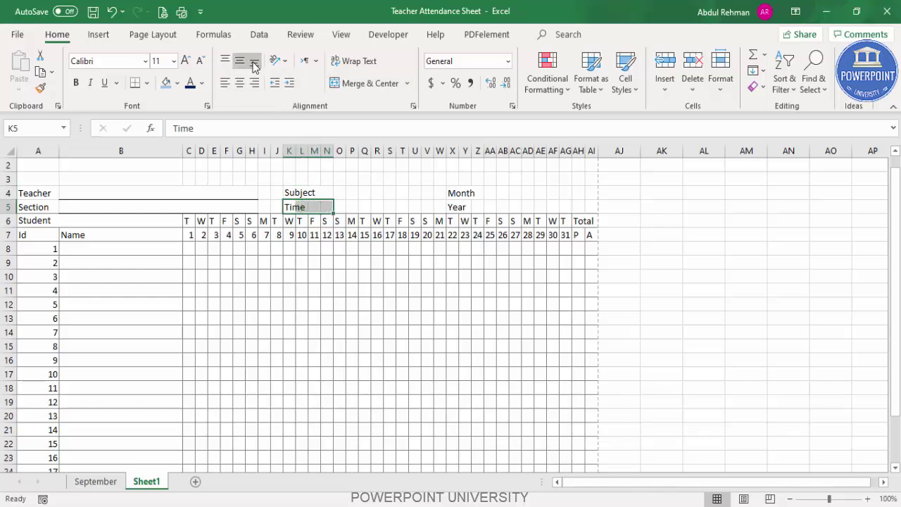
pyautogui.click(366, 83)
pyautogui.click(225, 83)
pyautogui.click(240, 62)
pyautogui.click(338, 276)
# Step: Merge cells O4:V4 beside the Subject label and align the merged cell left and middle
pyautogui.moveTo(337, 192); pyautogui.dragTo(429, 192)
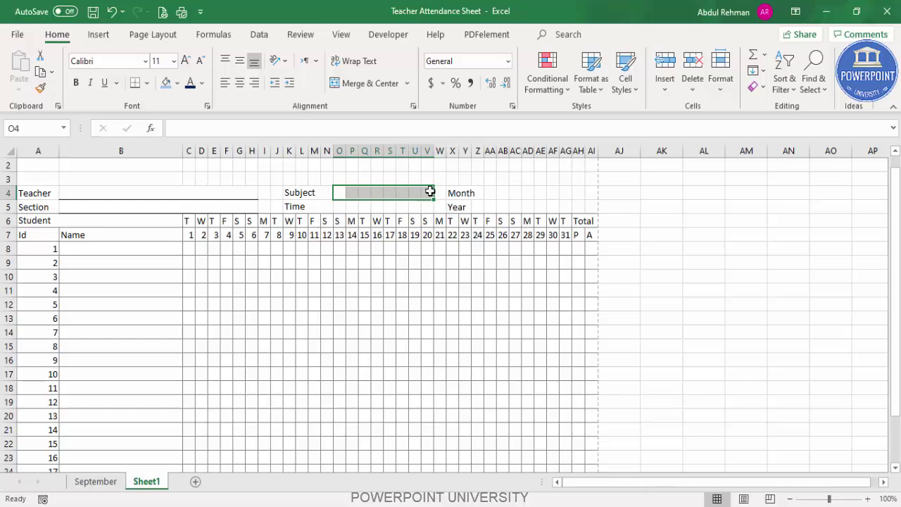
pyautogui.click(335, 84)
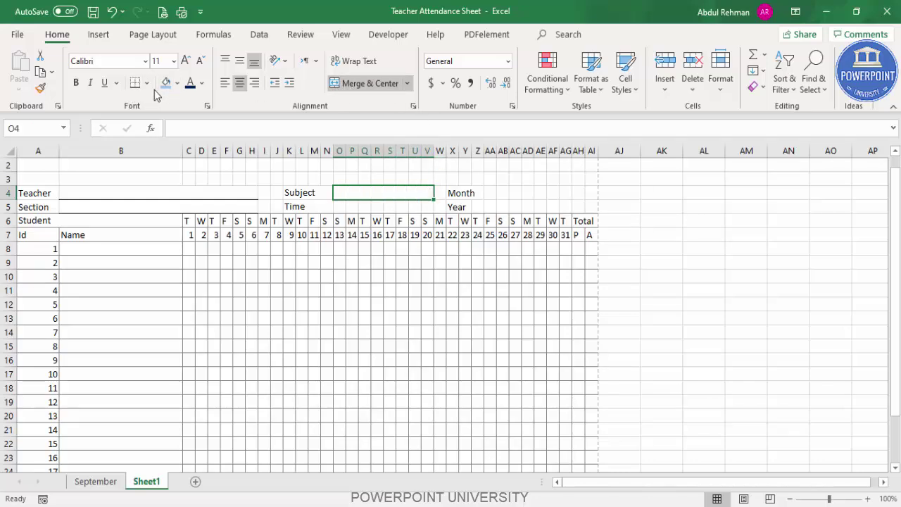
pyautogui.click(225, 83)
pyautogui.click(239, 66)
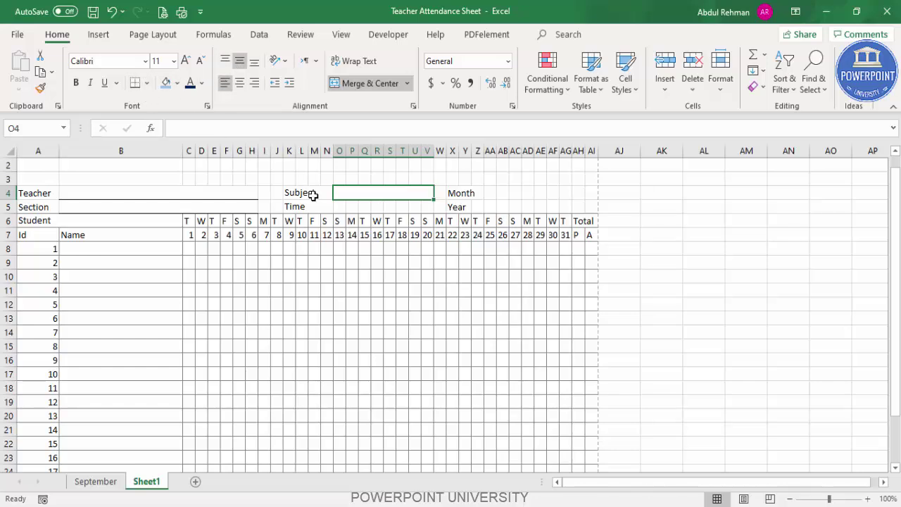
# Step: Give the Subject entry cell O4:V4 a bottom border and copy its formatting to O5:V5 beside Time
pyautogui.click(38, 90)
pyautogui.moveTo(338, 207); pyautogui.dragTo(490, 195)
pyautogui.click(478, 279)
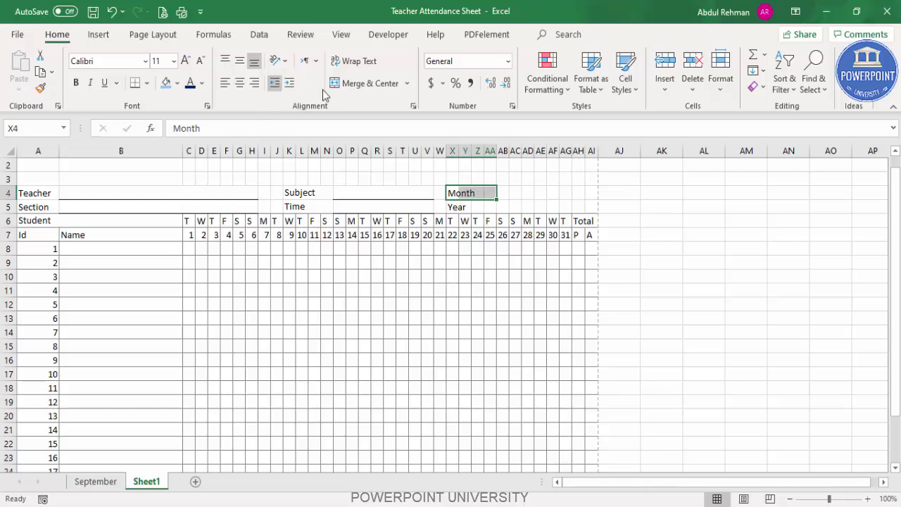
# Step: Merge the Month label across X4:AA4 with left and middle alignment, and copy its formatting to X5:AA5 for the Year label
pyautogui.click(382, 83)
pyautogui.click(225, 83)
pyautogui.click(239, 63)
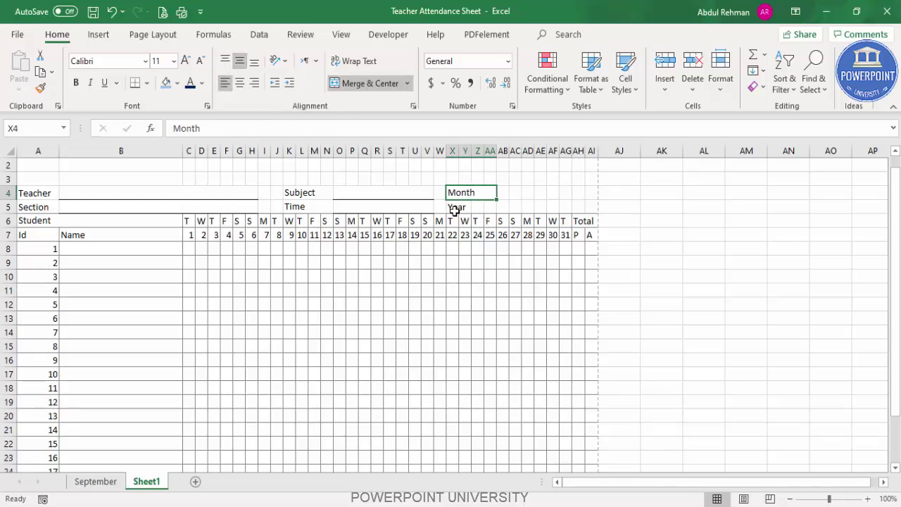
pyautogui.click(40, 90)
pyautogui.moveTo(452, 204); pyautogui.dragTo(577, 194)
pyautogui.click(500, 248)
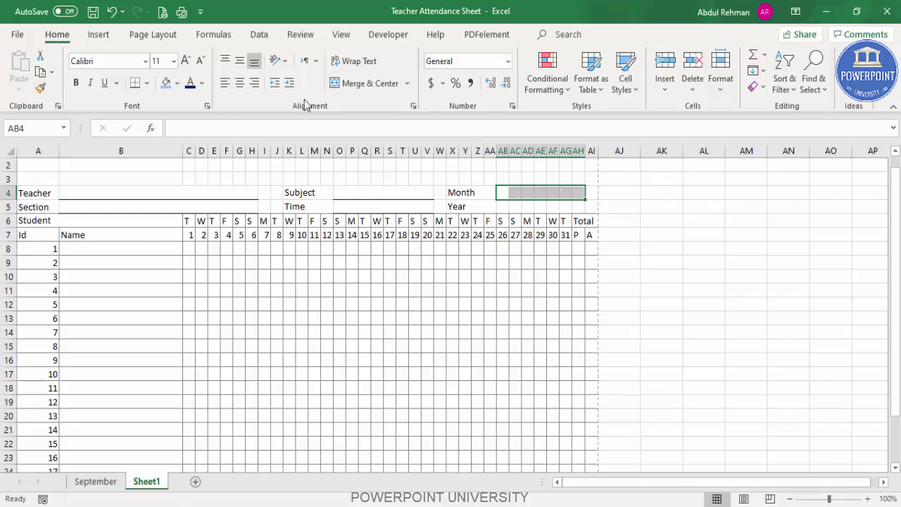
# Step: Merge cells AB4:AH4 beside the Month label and align the merged cell left and middle
pyautogui.click(332, 84)
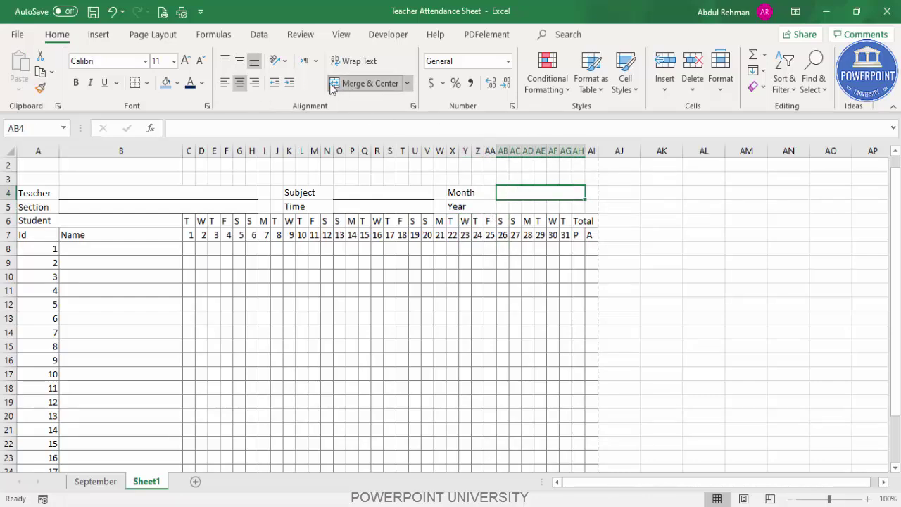
pyautogui.click(224, 84)
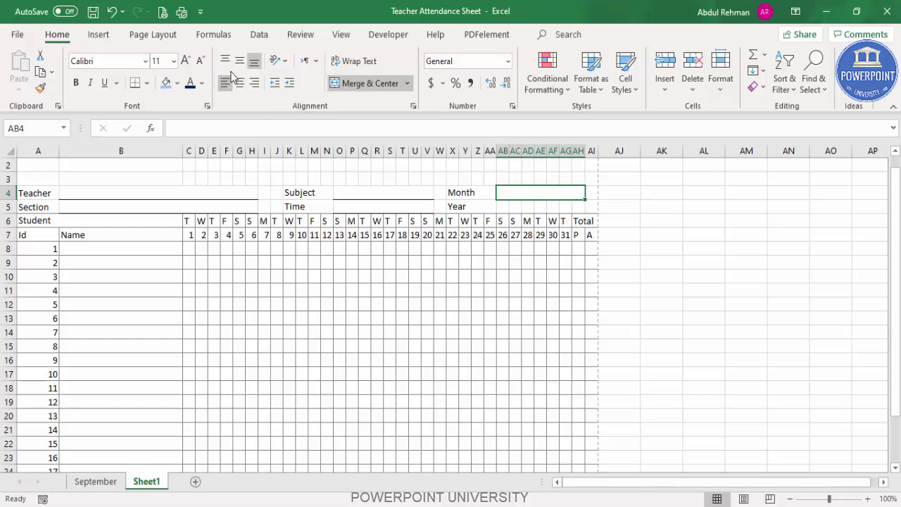
pyautogui.click(238, 62)
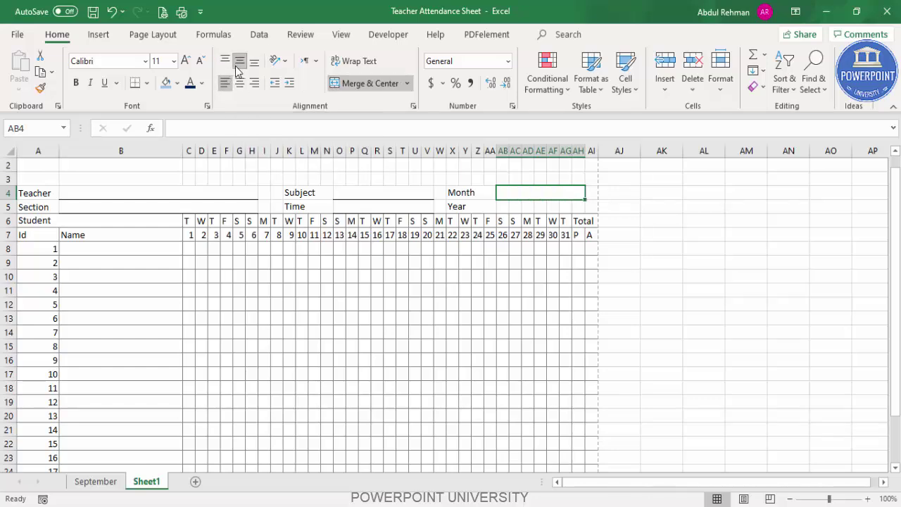
# Step: Give the Month entry cell AB4:AH4 a bottom border and copy its formatting to AB5:AH5 beside Year
pyautogui.click(41, 87)
pyautogui.moveTo(507, 206); pyautogui.dragTo(578, 202)
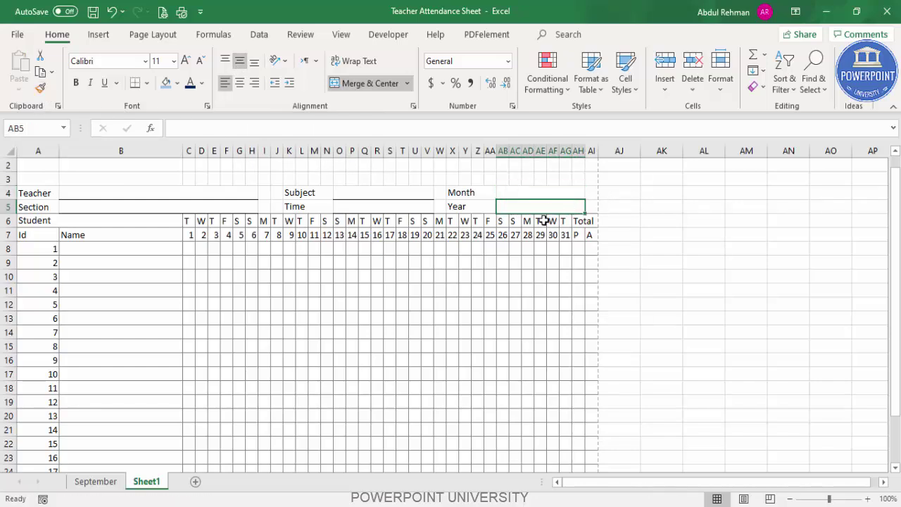
pyautogui.click(512, 252)
pyautogui.click(512, 193)
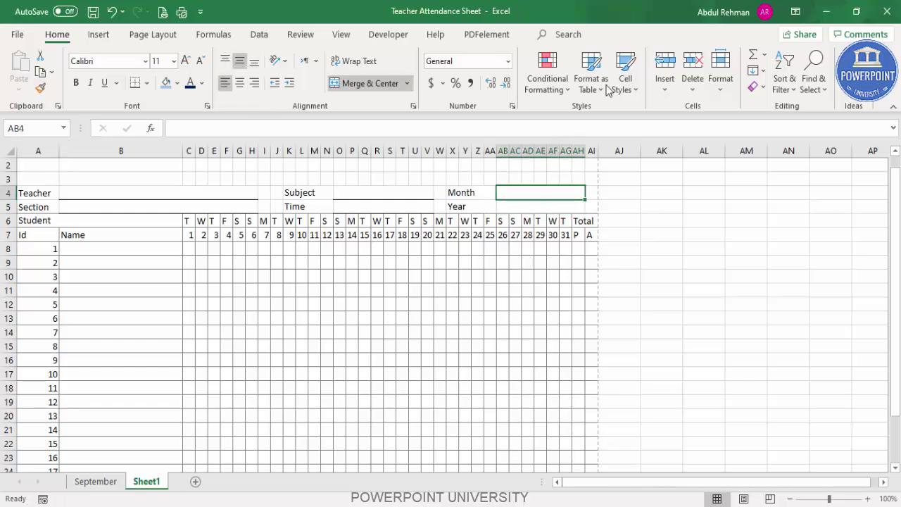
pyautogui.click(507, 206)
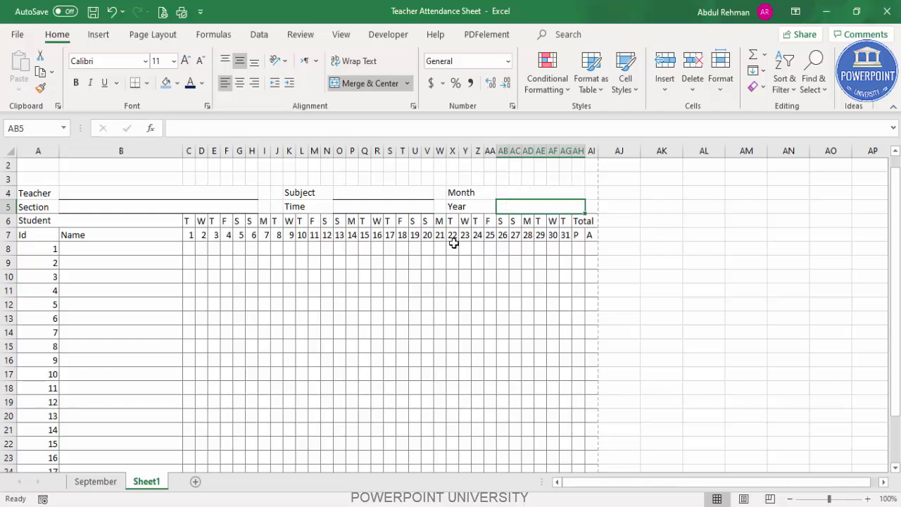
pyautogui.click(503, 298)
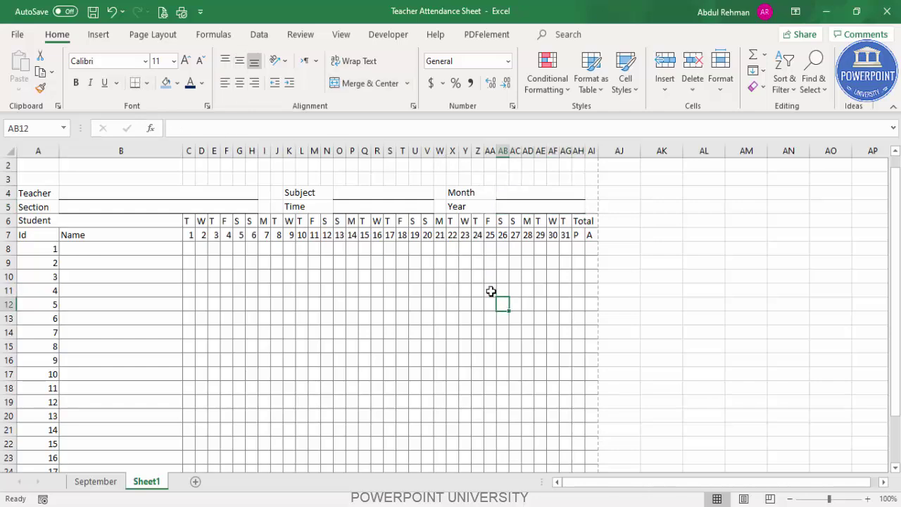
# Step: Enter the title "Students Attendance sheet" in cell A2
pyautogui.click(40, 164)
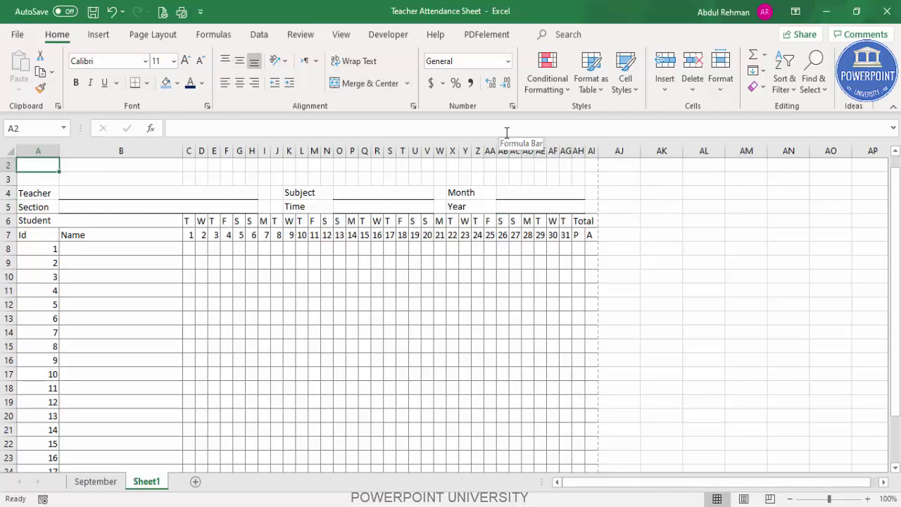
pyautogui.write('St')
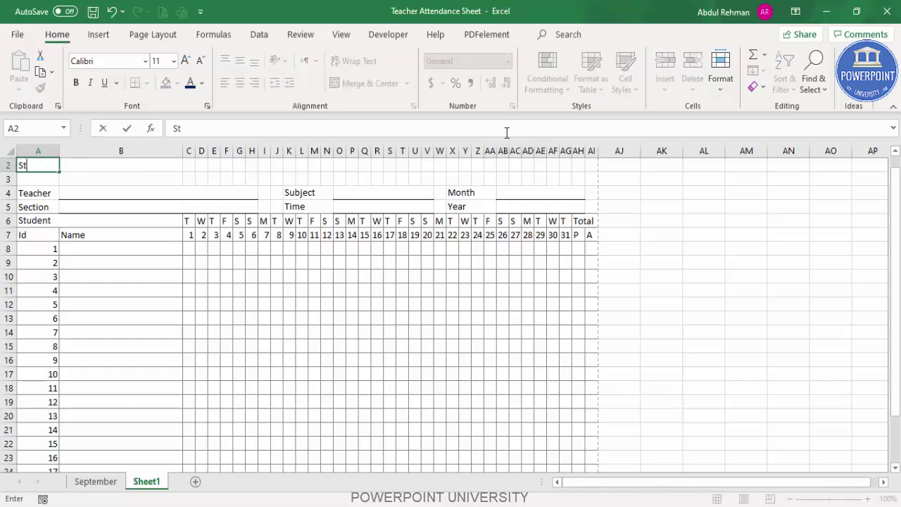
pyautogui.write('udents Attendance sheet')
pyautogui.click(302, 359)
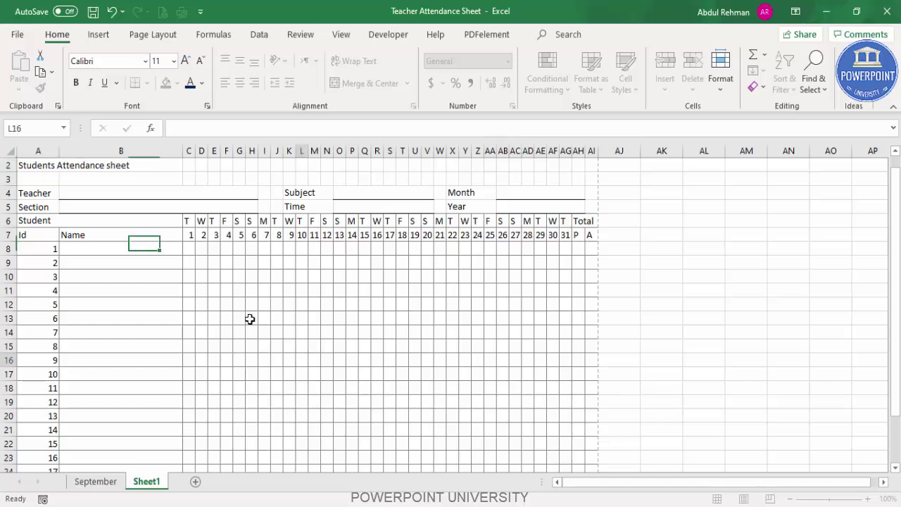
# Step: Merge the title across A2:K2 and align it left and middle
pyautogui.click(42, 166)
pyautogui.moveTo(42, 166); pyautogui.dragTo(287, 165)
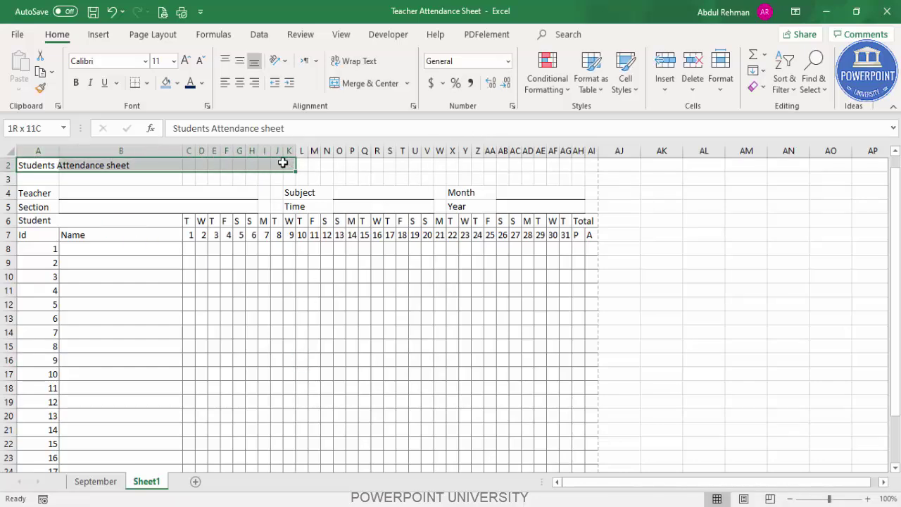
pyautogui.click(361, 83)
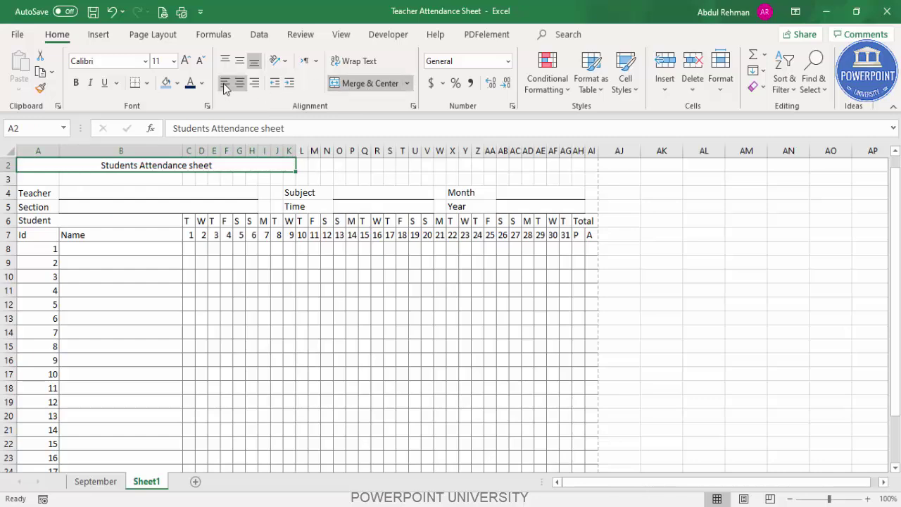
pyautogui.click(224, 84)
pyautogui.click(239, 61)
# Step: Make the sheet title bold and increase its font size to 14
pyautogui.click(76, 83)
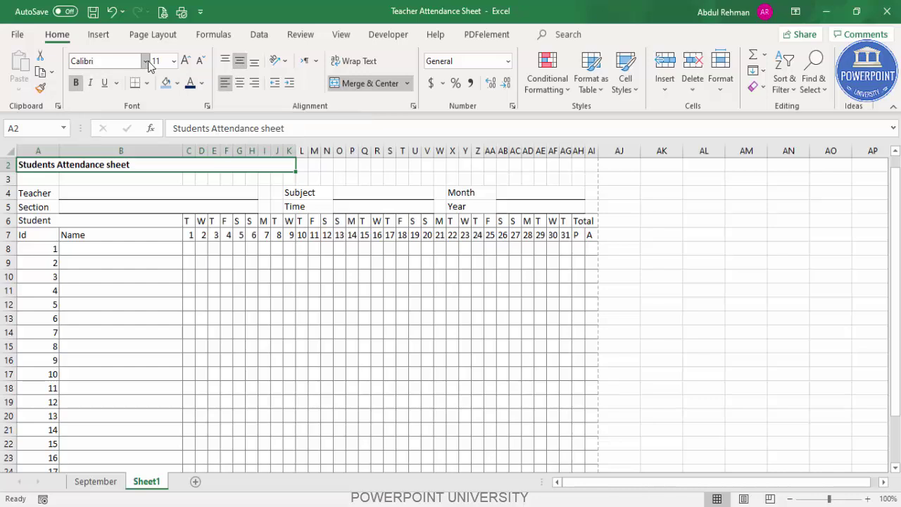
pyautogui.click(186, 61)
pyautogui.click(186, 61)
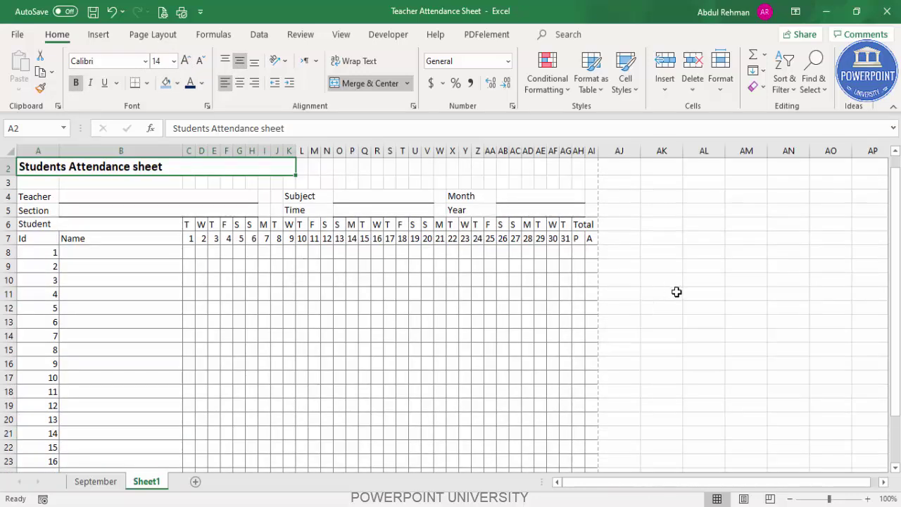
pyautogui.click(655, 284)
# Step: Hide the gridlines on the attendance worksheet
pyautogui.scroll(-3, 149, 369)
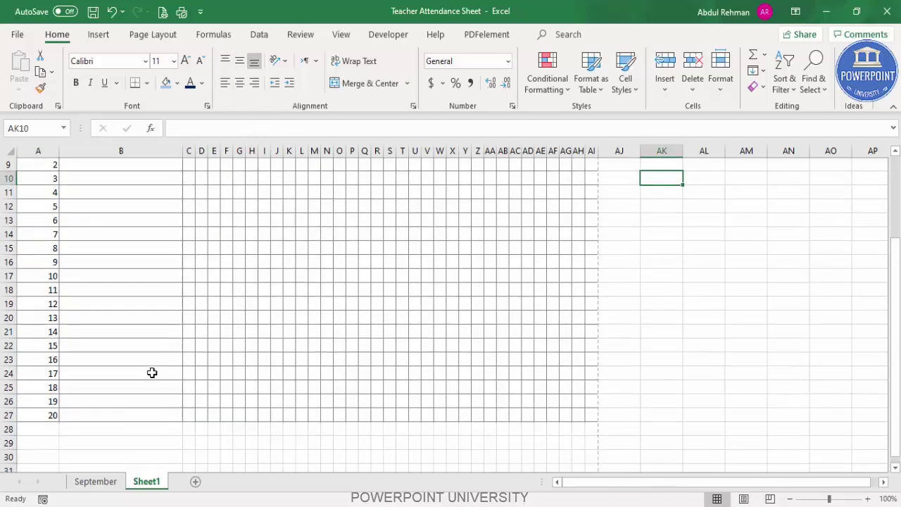
pyautogui.scroll(3, 476, 376)
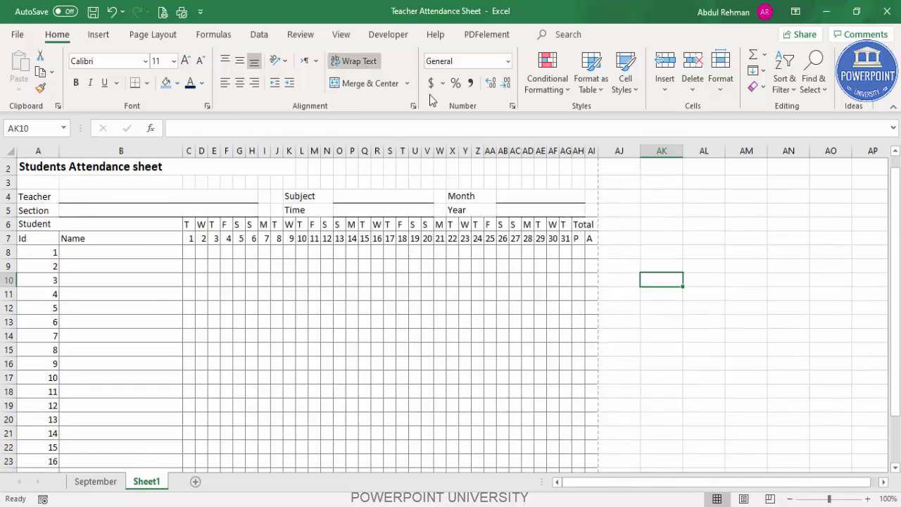
pyautogui.click(341, 34)
pyautogui.click(152, 85)
pyautogui.click(620, 225)
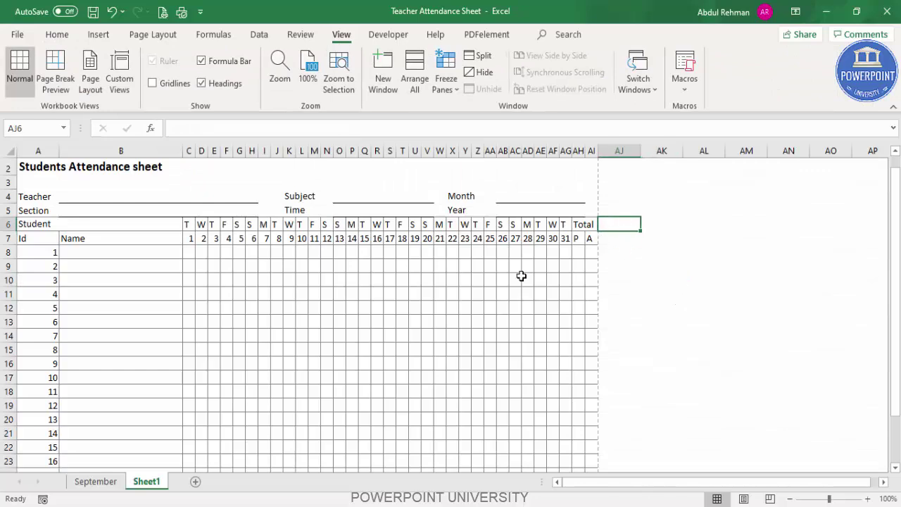
# Step: Shade the day 5 and 6 columns (G7:H27) with a dark grey fill
pyautogui.scroll(-4, 196, 303)
pyautogui.scroll(5, 216, 330)
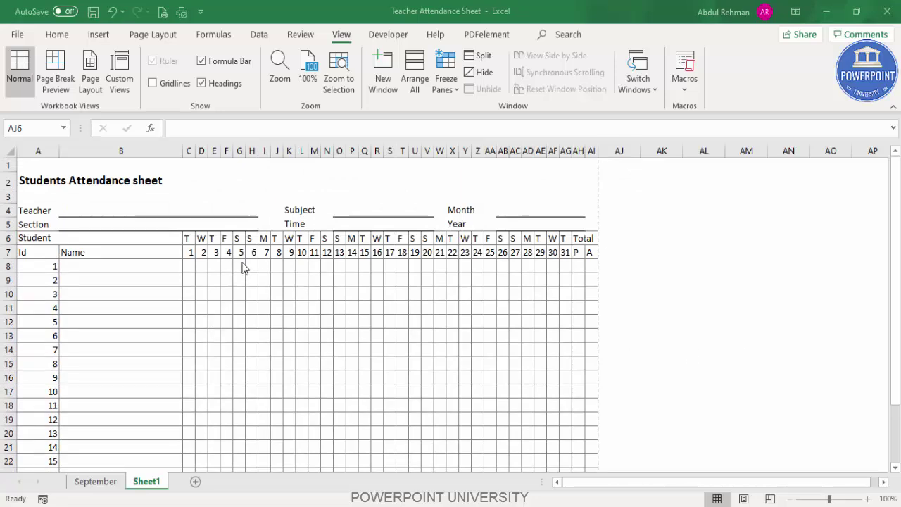
pyautogui.click(242, 266)
pyautogui.moveTo(239, 255); pyautogui.dragTo(251, 442)
pyautogui.click(57, 35)
pyautogui.click(177, 82)
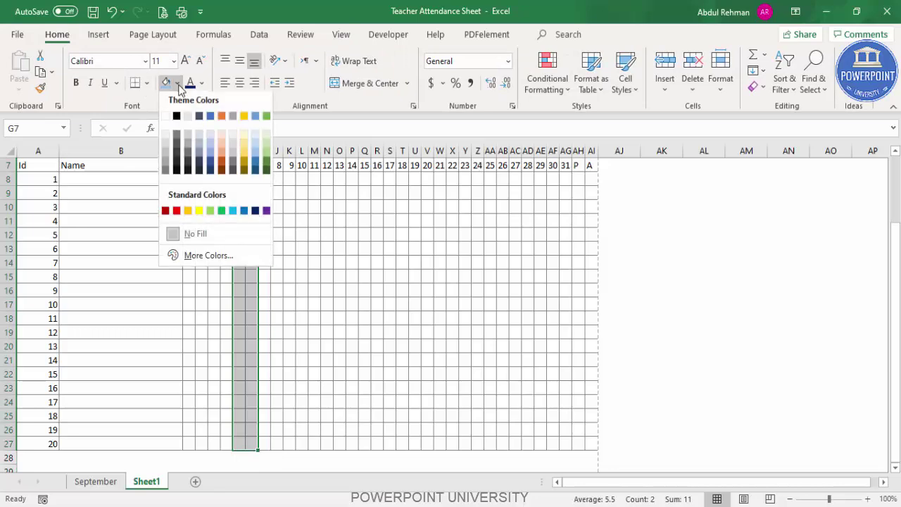
pyautogui.click(166, 166)
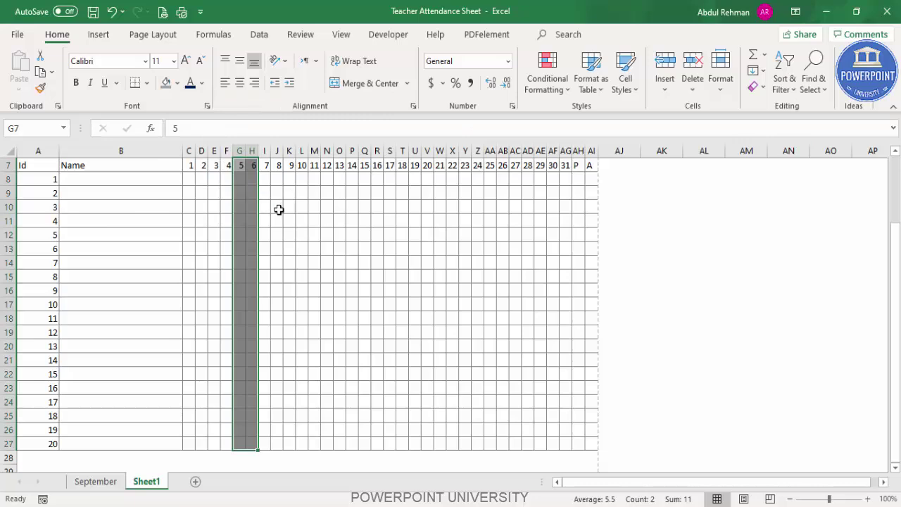
# Step: Copy the grey shading from the day 5 and 6 columns to the day 12 and 13 columns with Format Painter
pyautogui.click(40, 91)
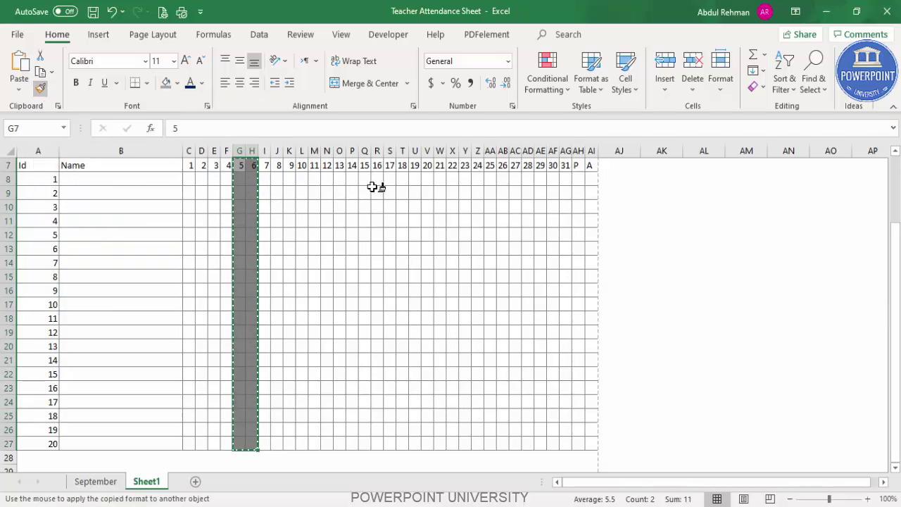
pyautogui.scroll(1, 392, 211)
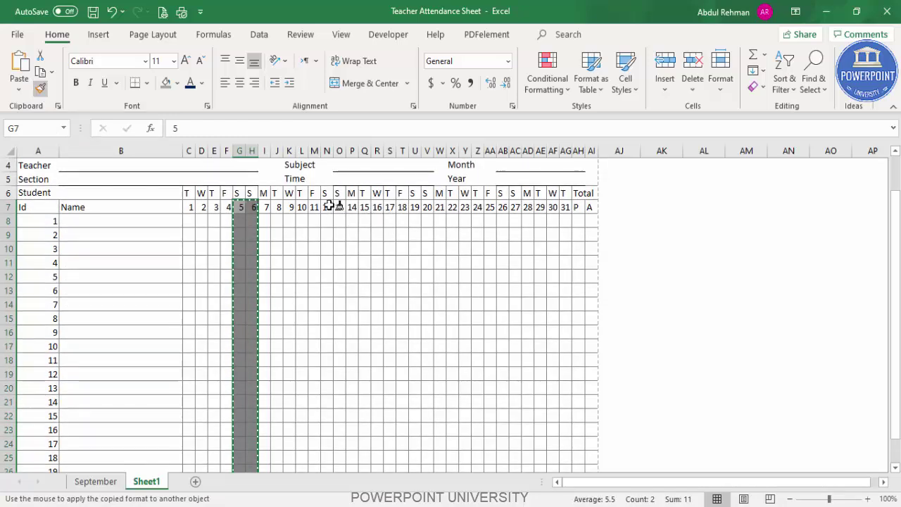
pyautogui.moveTo(328, 206)
pyautogui.mouseDown()
pyautogui.moveTo(344, 232)
pyautogui.moveTo(340, 467)
pyautogui.moveTo(338, 444)
pyautogui.mouseUp()
pyautogui.scroll(2, 426, 308)
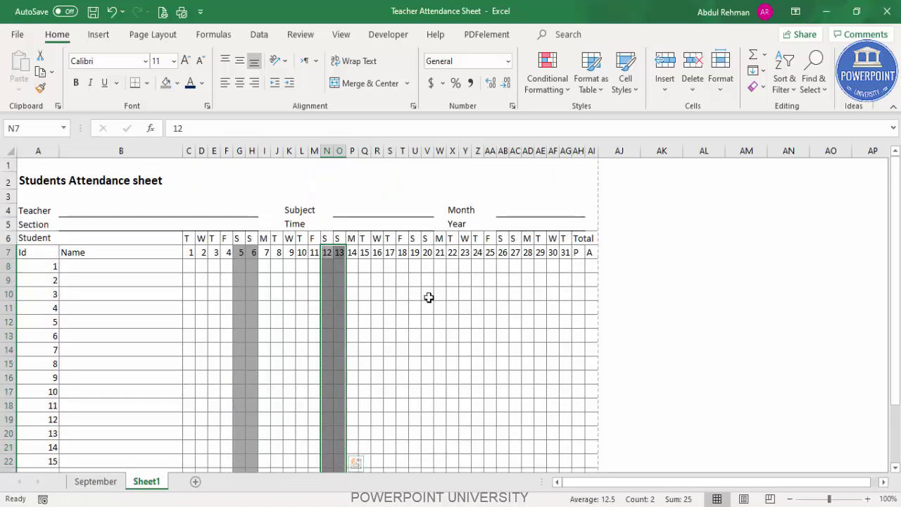
pyautogui.moveTo(415, 254); pyautogui.dragTo(424, 440)
pyautogui.scroll(1, 507, 364)
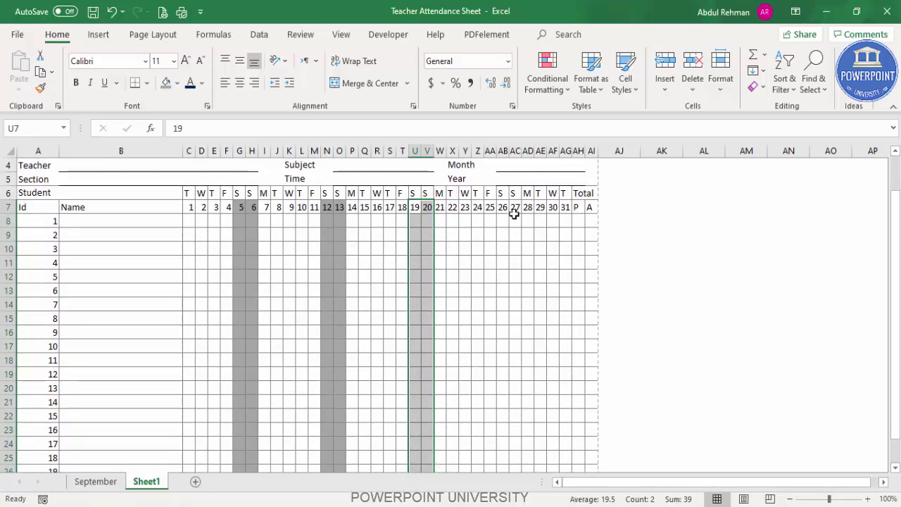
pyautogui.moveTo(502, 209); pyautogui.dragTo(516, 209)
# Step: Copy the shading of the day 12 and 13 columns to the day 19, 20, 26 and 27 columns with Format Painter
pyautogui.moveTo(328, 207)
pyautogui.mouseDown()
pyautogui.moveTo(328, 452)
pyautogui.moveTo(337, 437)
pyautogui.mouseUp()
pyautogui.click(40, 88)
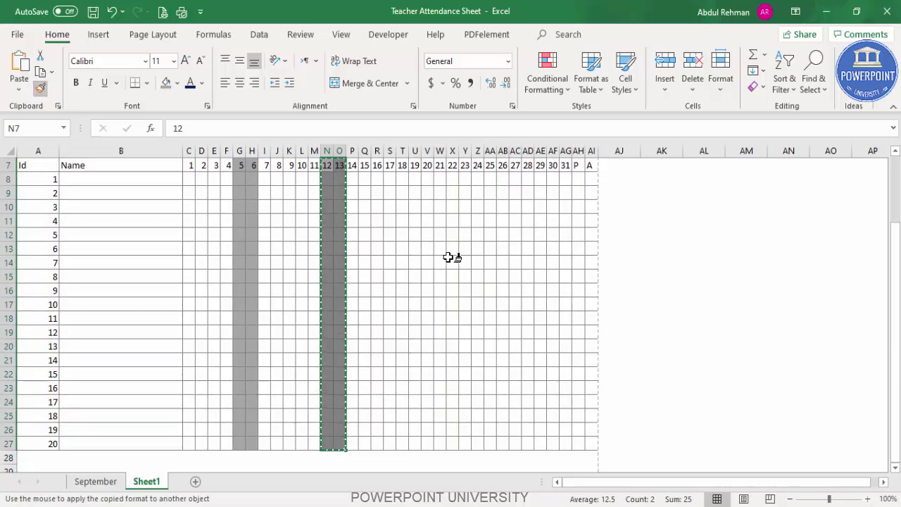
pyautogui.scroll(1, 448, 257)
pyautogui.moveTo(418, 205)
pyautogui.mouseDown()
pyautogui.moveTo(424, 465)
pyautogui.moveTo(427, 443)
pyautogui.mouseUp()
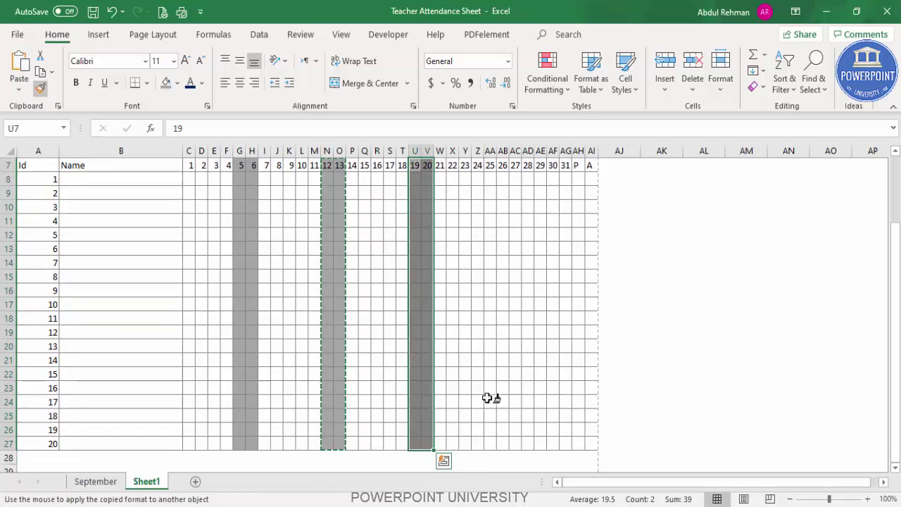
pyautogui.scroll(1, 481, 404)
pyautogui.moveTo(503, 206)
pyautogui.mouseDown()
pyautogui.moveTo(518, 212)
pyautogui.moveTo(514, 352)
pyautogui.moveTo(524, 470)
pyautogui.mouseUp()
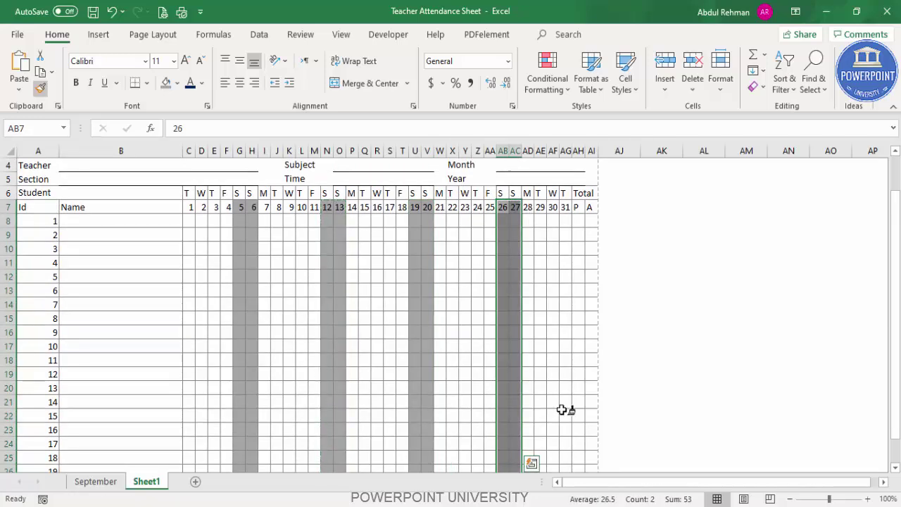
pyautogui.click(662, 334)
pyautogui.scroll(1, 488, 307)
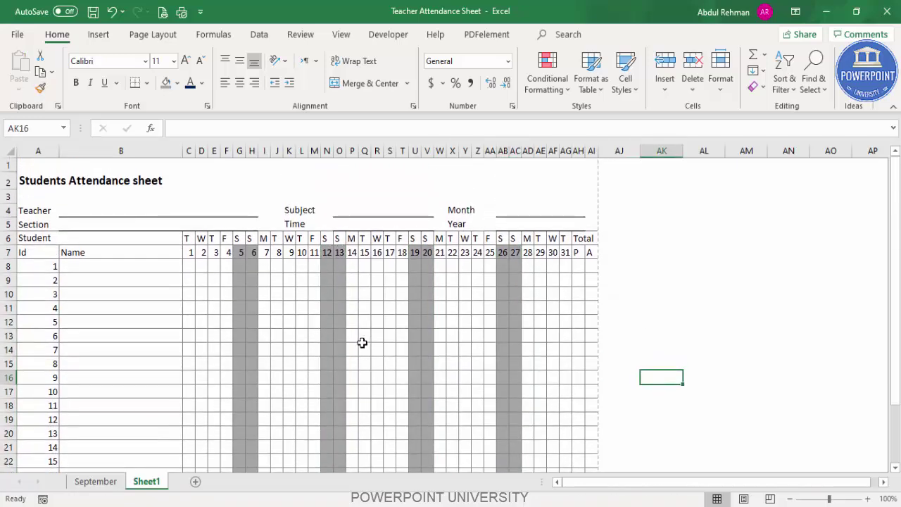
pyautogui.scroll(-1, 257, 265)
pyautogui.scroll(-1, 257, 264)
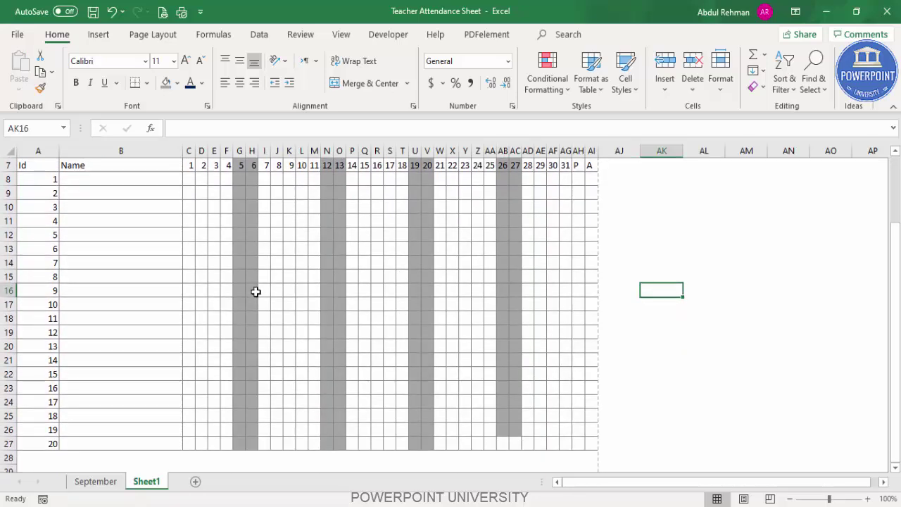
pyautogui.scroll(1, 251, 366)
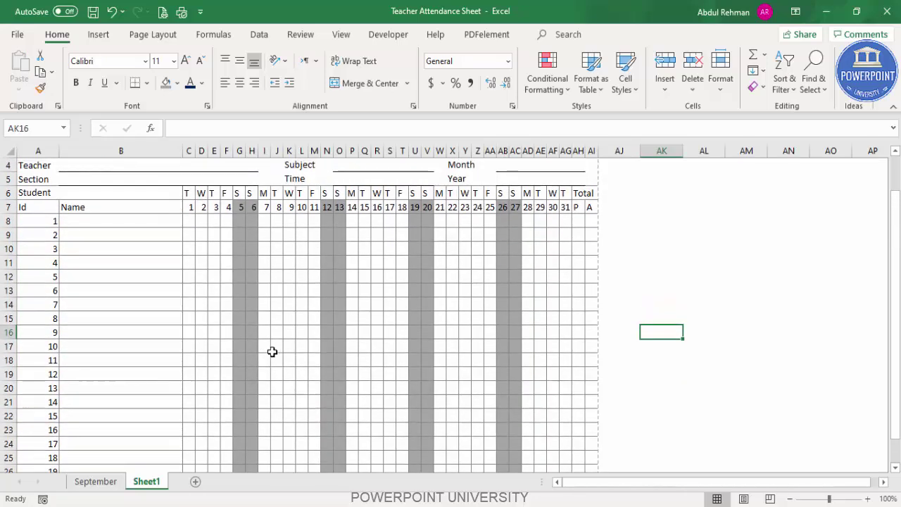
pyautogui.hotkey('ctrl', 'p')
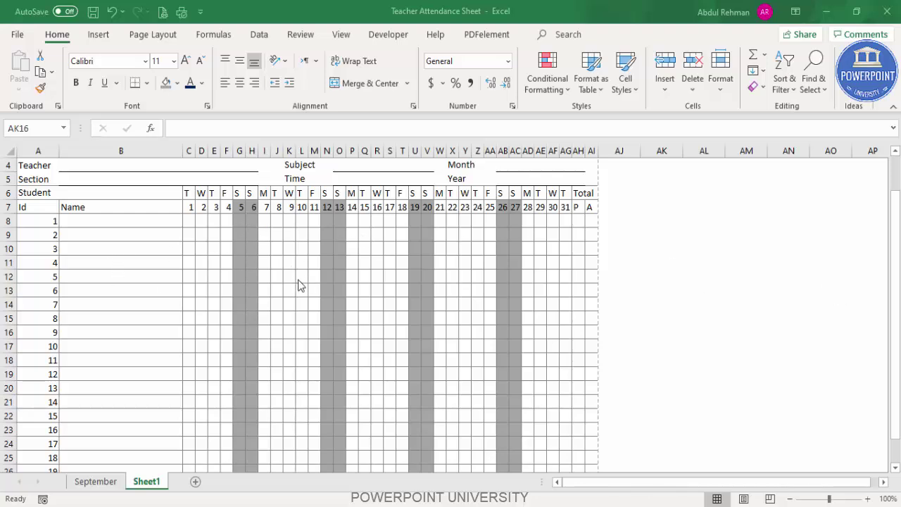
# Step: Set the font of the attendance grid cells C8:AG27 to Webdings
pyautogui.moveTo(190, 220); pyautogui.dragTo(559, 444)
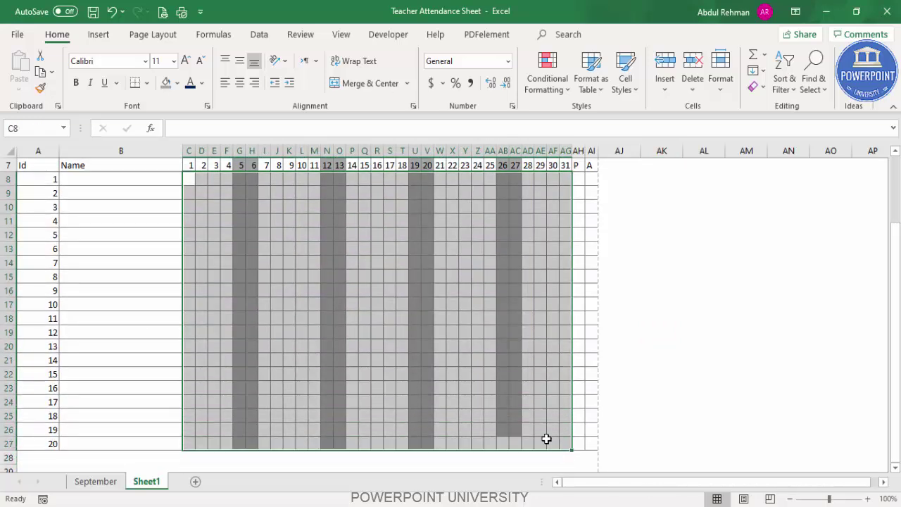
pyautogui.scroll(1, 547, 444)
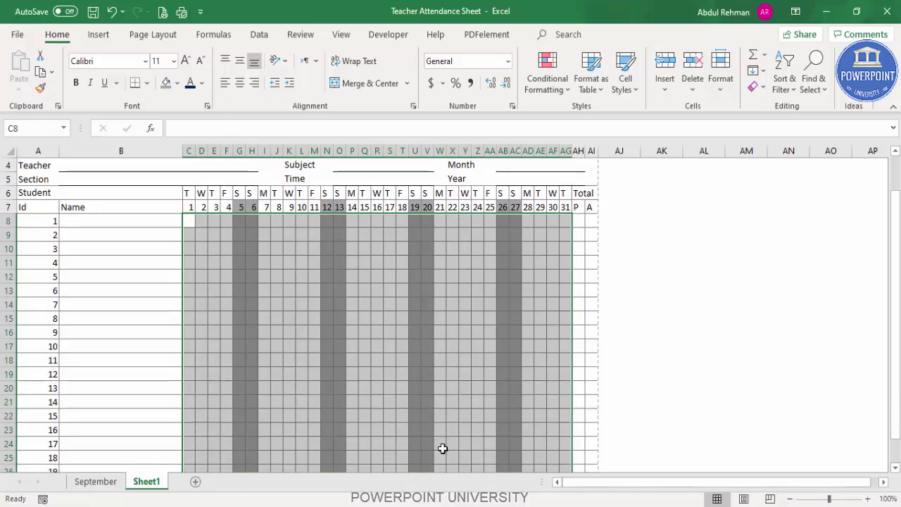
pyautogui.click(103, 60)
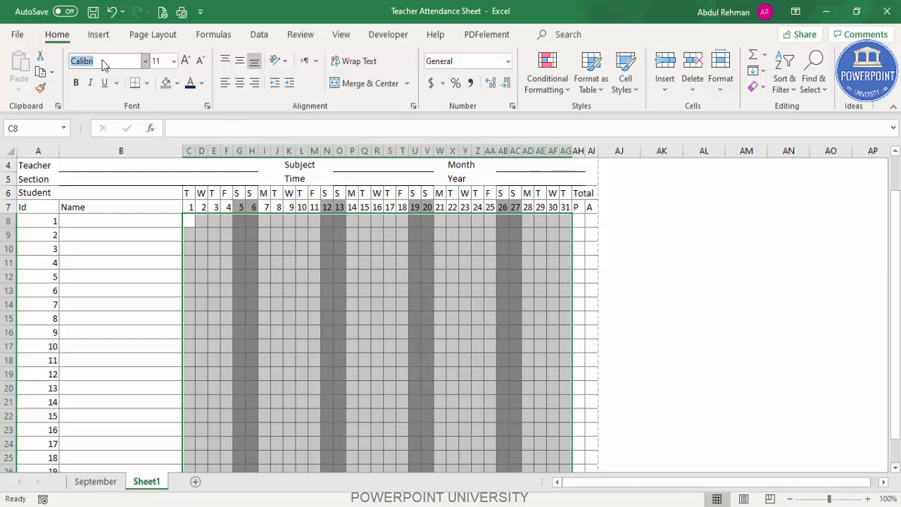
pyautogui.write('Webdings')
pyautogui.press('Return')
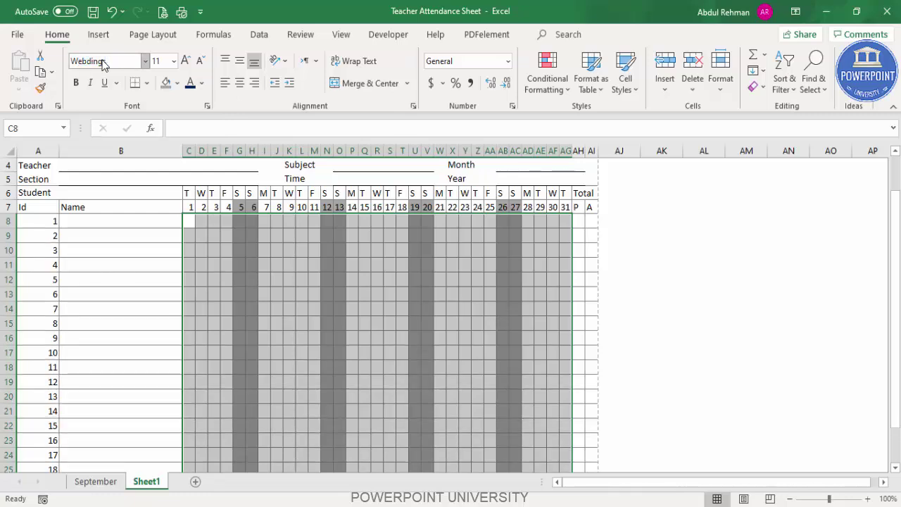
pyautogui.click(660, 238)
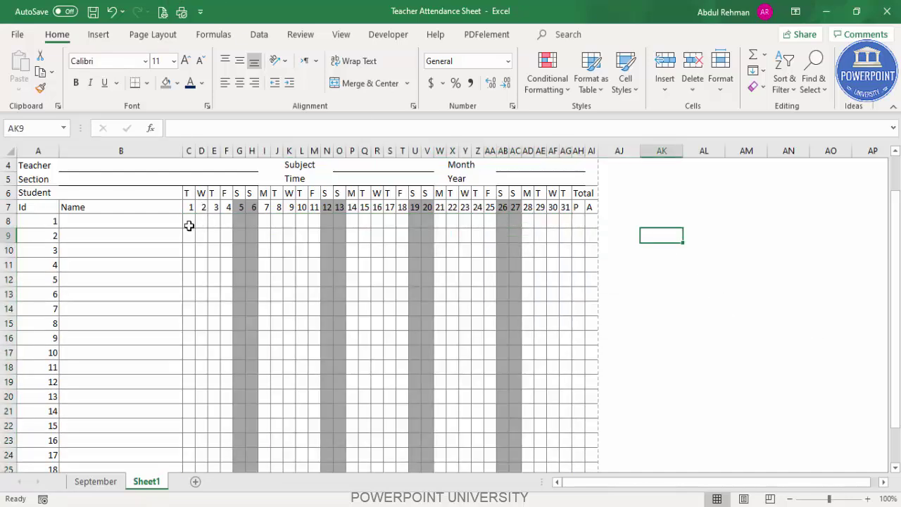
# Step: Enter "Student one" as the name for Id 1 in cell B8
pyautogui.click(147, 225)
pyautogui.write('Student o')
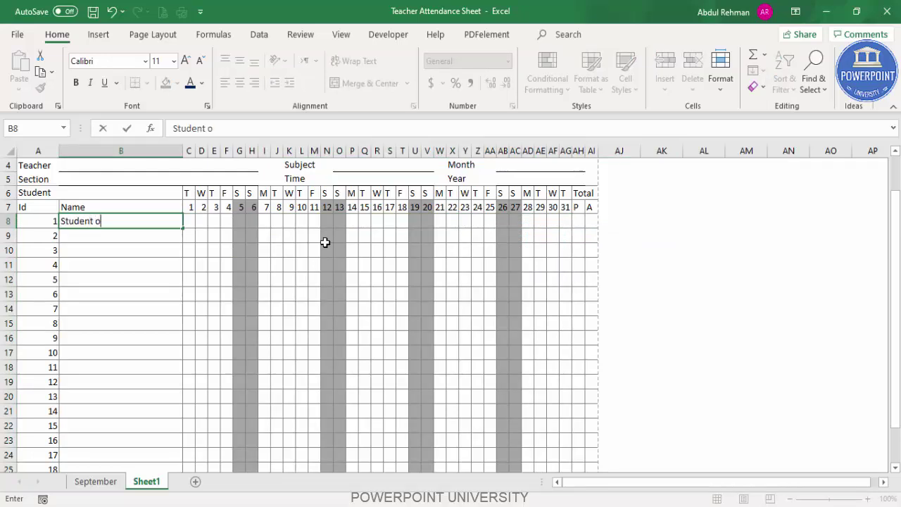
pyautogui.write('ne')
pyautogui.click(242, 251)
# Step: Add tick marks for Student one on days 1, 2 and 3 by entering "a" in cells C8, D8 and E8
pyautogui.click(182, 221)
pyautogui.click(194, 223)
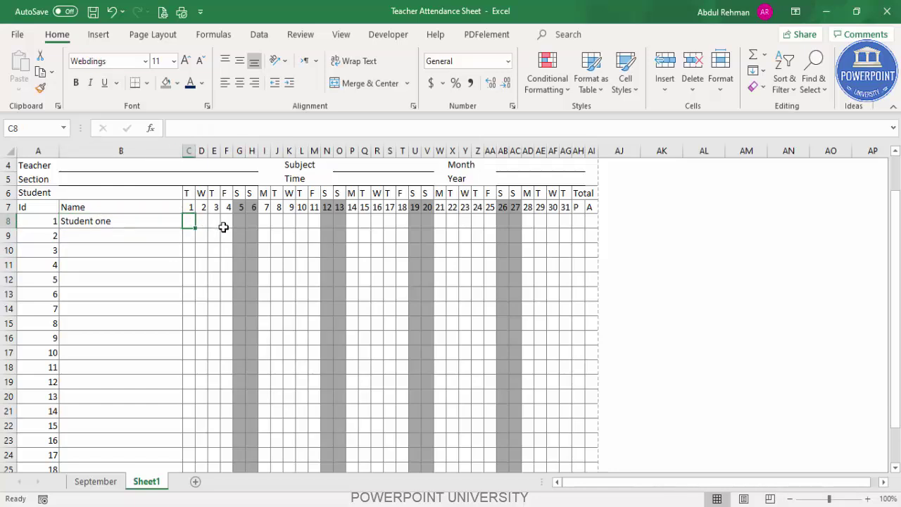
pyautogui.write('a')
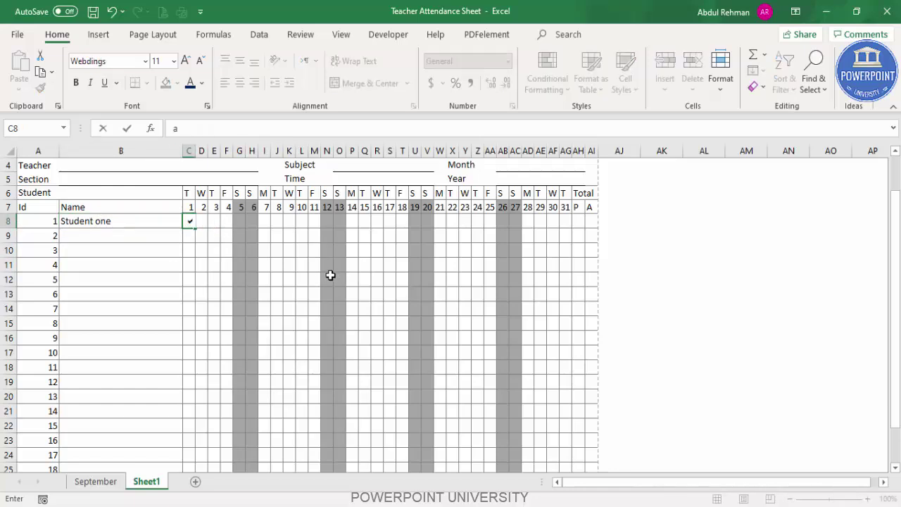
pyautogui.click(279, 281)
pyautogui.click(201, 224)
pyautogui.write('a')
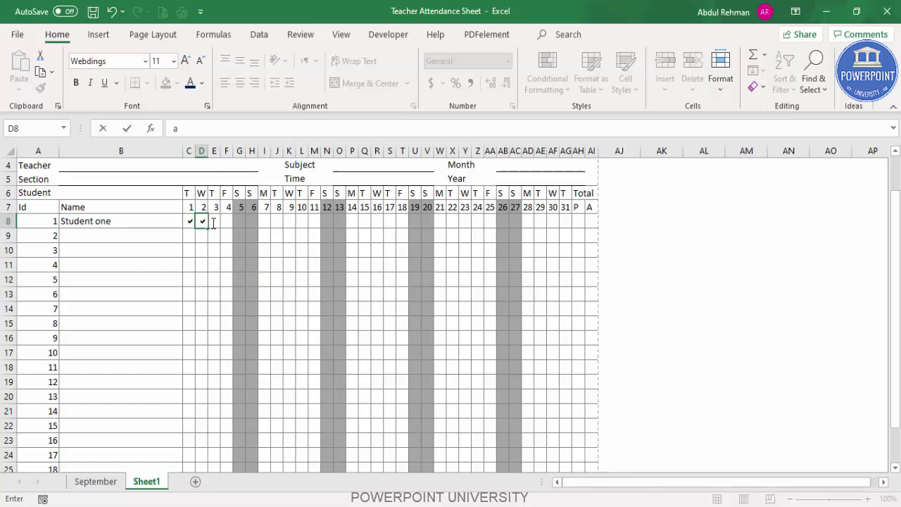
pyautogui.click(250, 276)
pyautogui.click(215, 222)
pyautogui.write('a')
pyautogui.click(300, 265)
# Step: Add cross marks for Student one on days 7, 9 and 11 by entering "r" in cells I8, K8 and M8
pyautogui.doubleClick(264, 221)
pyautogui.write('r')
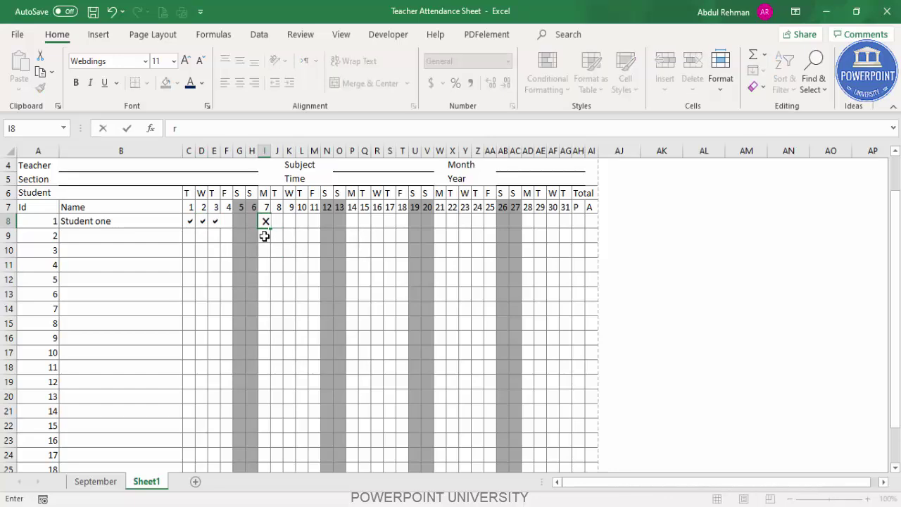
pyautogui.click(289, 222)
pyautogui.write('r')
pyautogui.click(314, 221)
pyautogui.write('r')
pyautogui.click(382, 264)
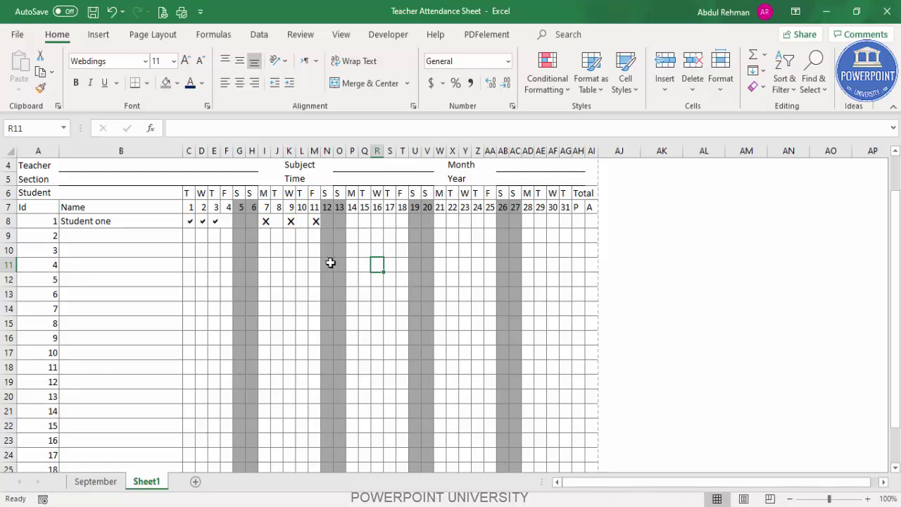
pyautogui.click(191, 221)
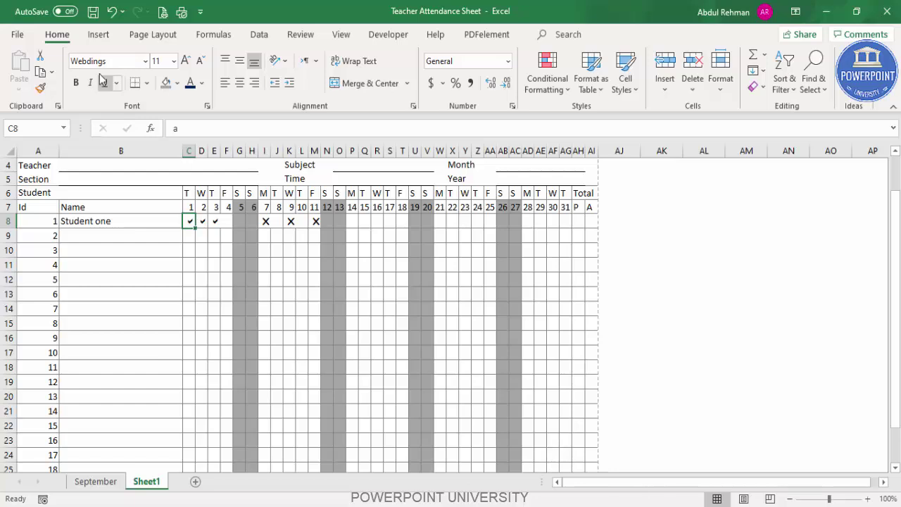
pyautogui.click(476, 294)
# Step: Reduce the font size of the attendance grid cells C8:AG27 to 8
pyautogui.scroll(1, 42, 165)
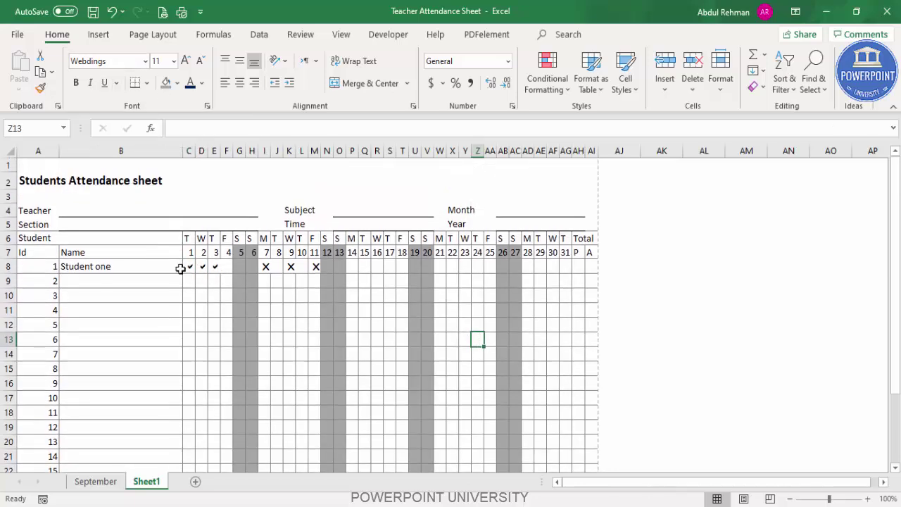
pyautogui.moveTo(188, 264); pyautogui.dragTo(561, 410)
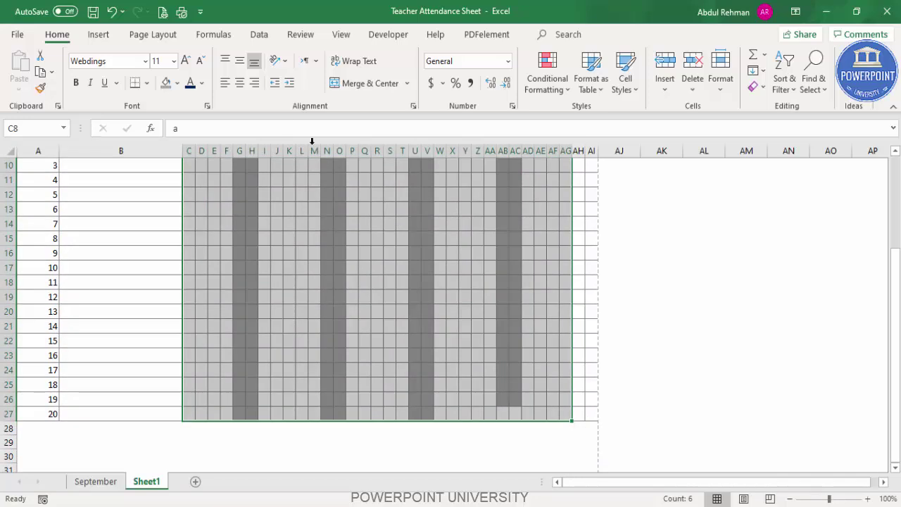
pyautogui.click(200, 62)
pyautogui.click(200, 62)
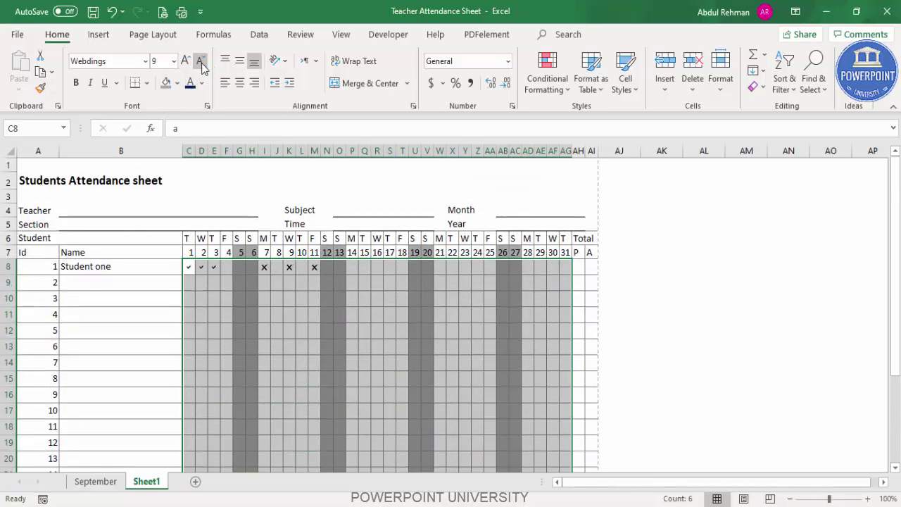
pyautogui.click(200, 62)
pyautogui.click(413, 345)
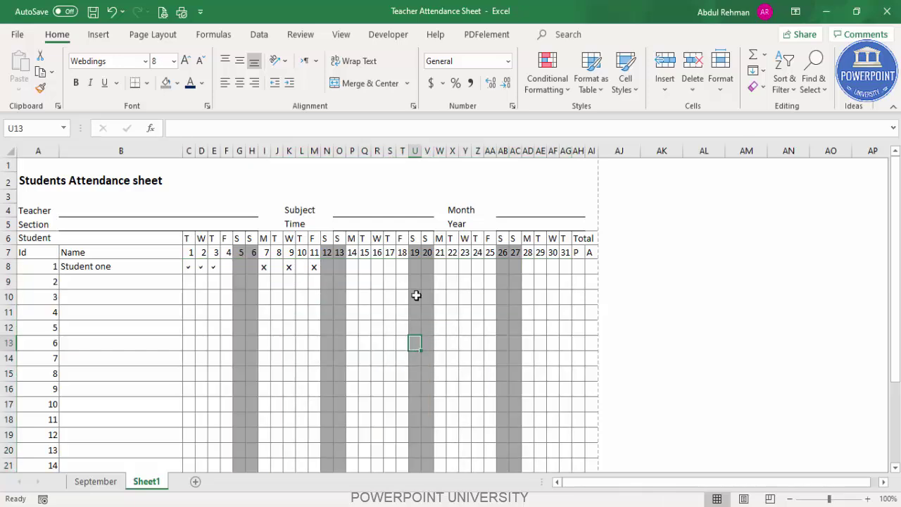
pyautogui.click(465, 298)
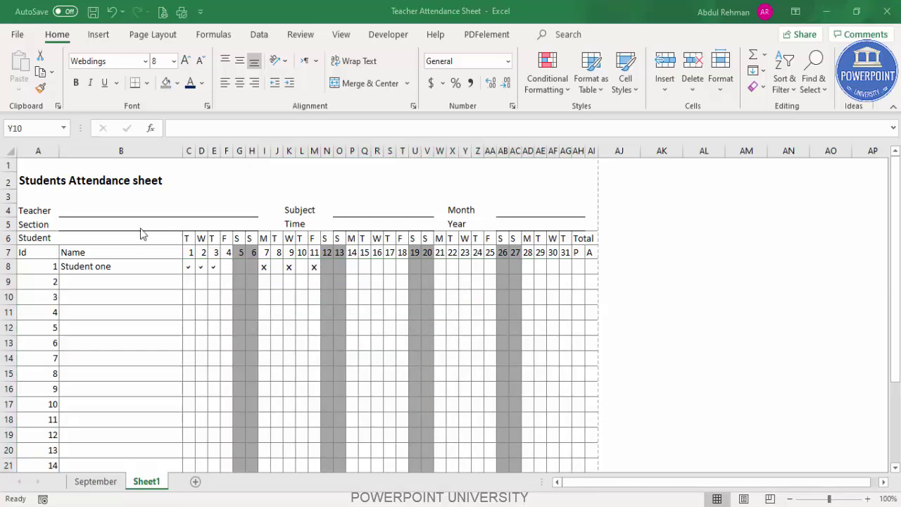
# Step: Fill in the Teacher field with "Teacher name add here" and the Subject field with "Mathematics"
pyautogui.click(108, 209)
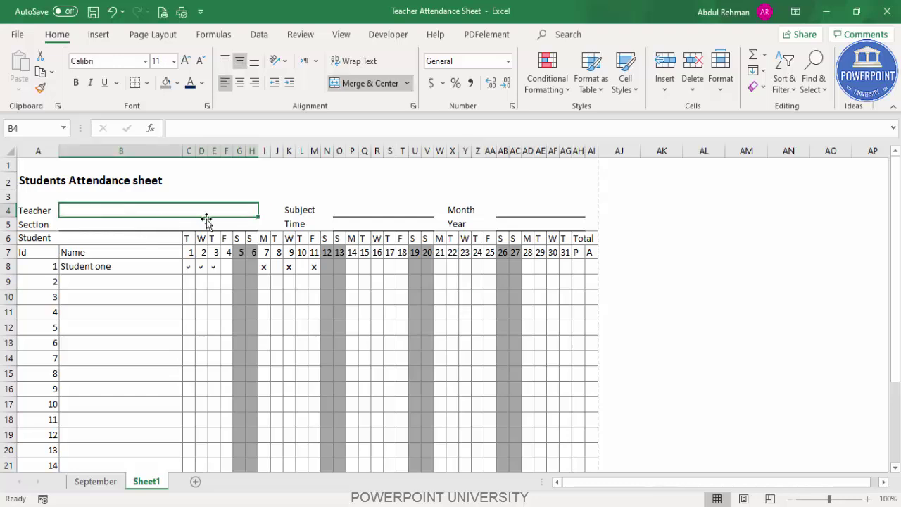
pyautogui.write('Teacher name add')
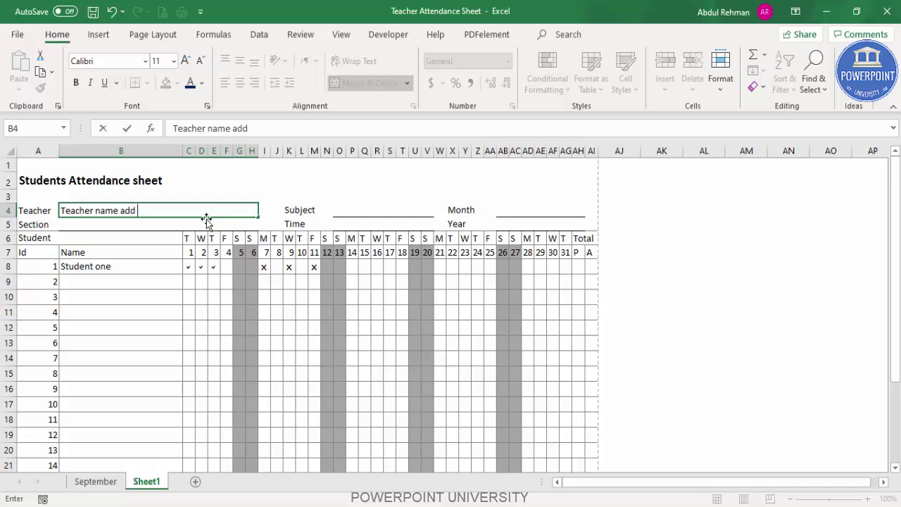
pyautogui.write(' here')
pyautogui.click(364, 211)
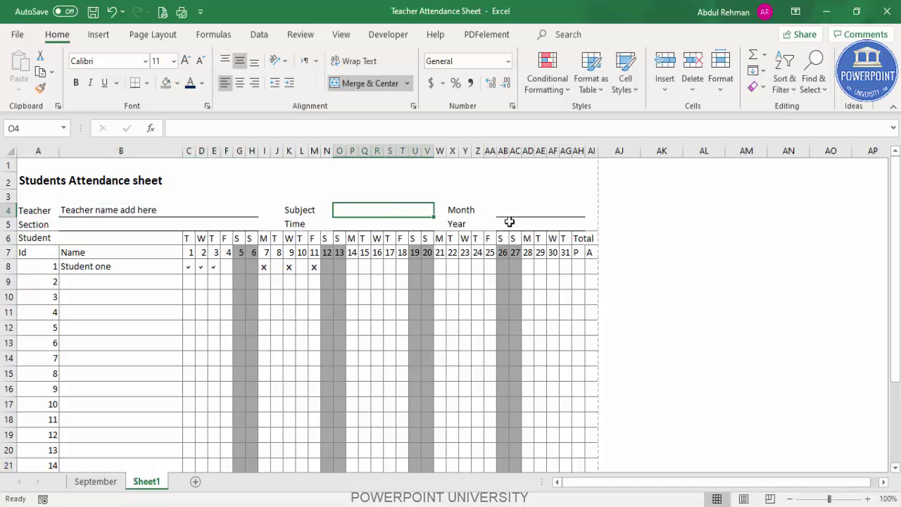
pyautogui.write('Mathematics')
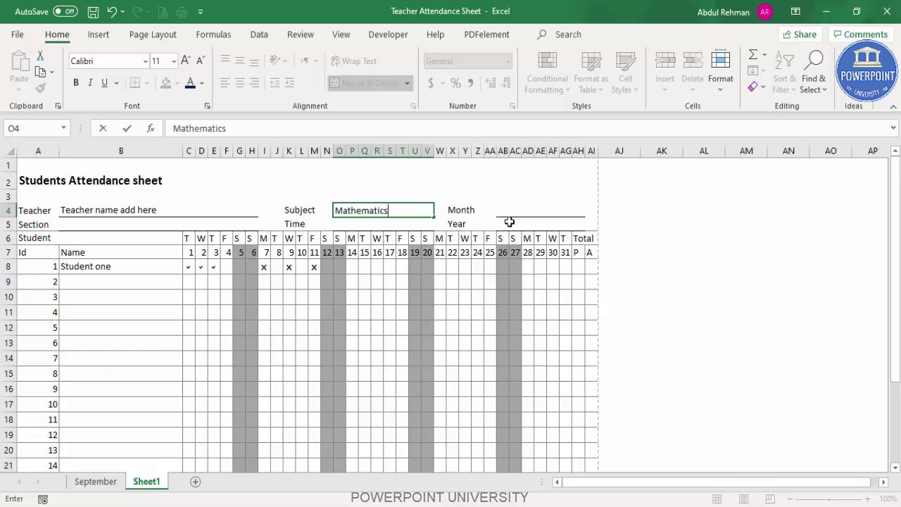
# Step: Fill in the Month field with "September" and the Year field with 2020
pyautogui.click(510, 210)
pyautogui.write('Septem')
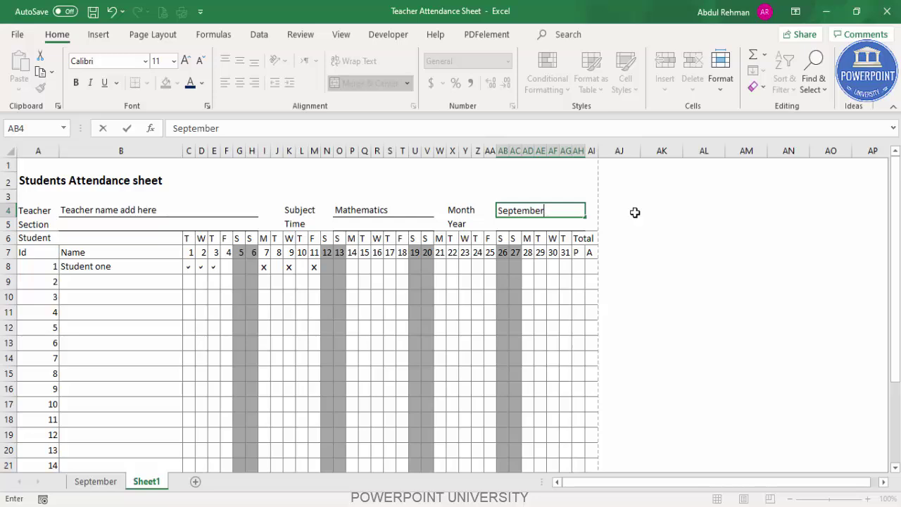
pyautogui.write('ber')
pyautogui.click(525, 227)
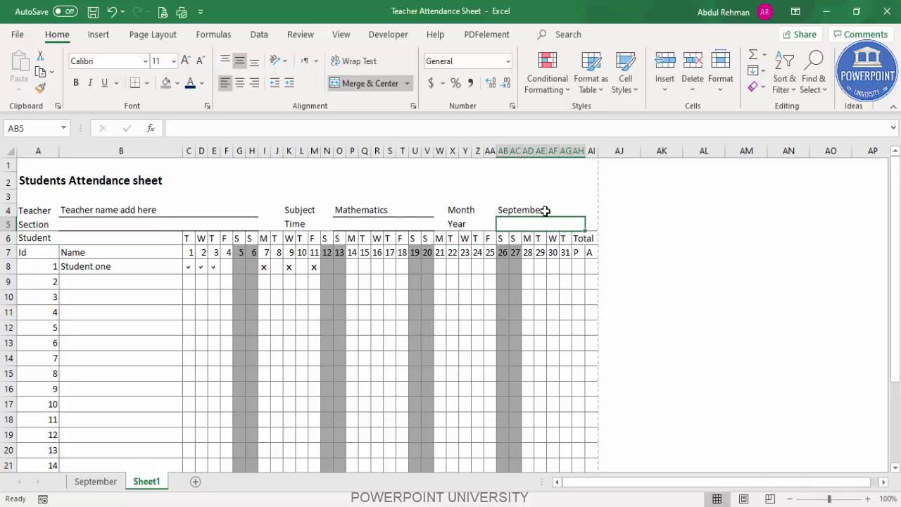
pyautogui.write('2020')
# Step: Make the month name in cell AB4 bold and increase its font size
pyautogui.click(545, 210)
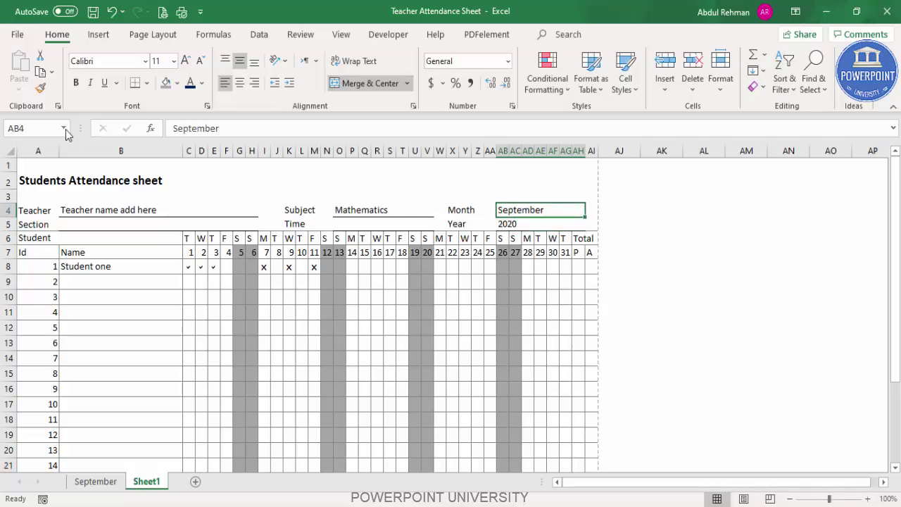
pyautogui.click(75, 83)
pyautogui.click(185, 62)
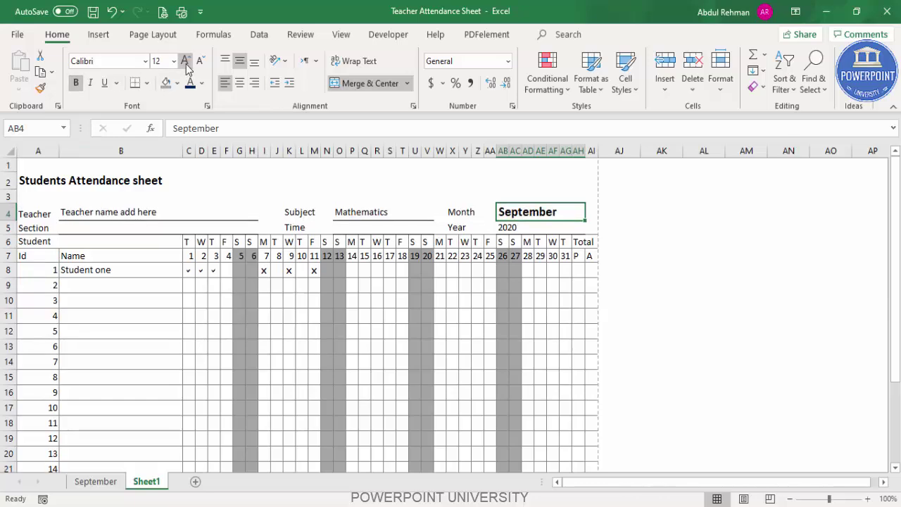
pyautogui.click(186, 62)
# Step: Make the subject name in cell O4 bold and increase its font size to 12
pyautogui.click(381, 212)
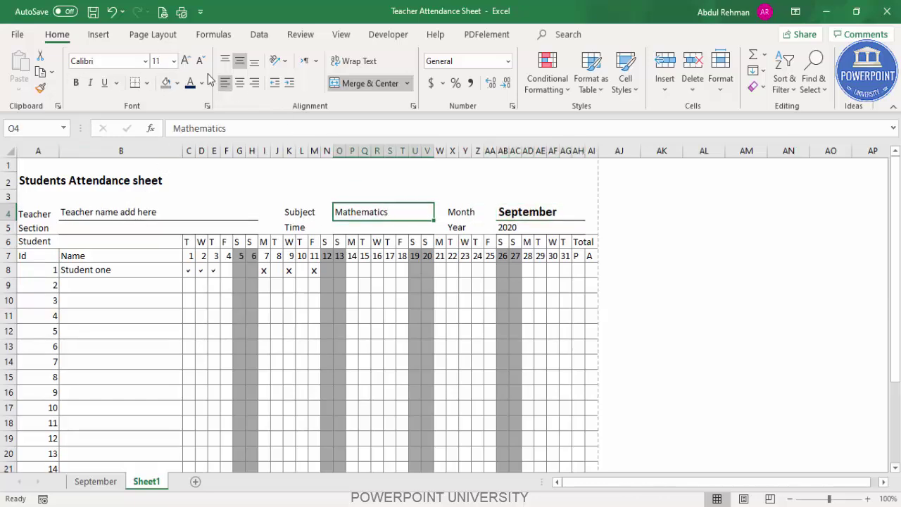
pyautogui.click(75, 82)
pyautogui.click(185, 62)
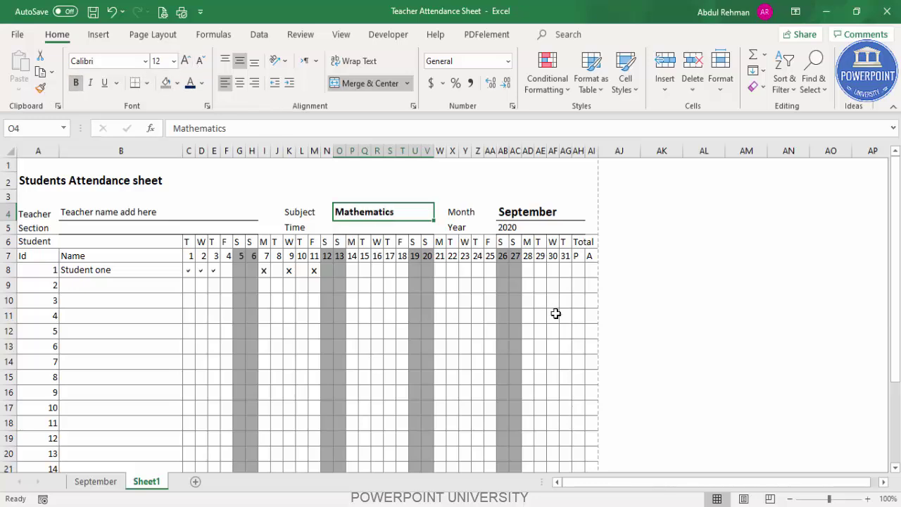
pyautogui.click(502, 300)
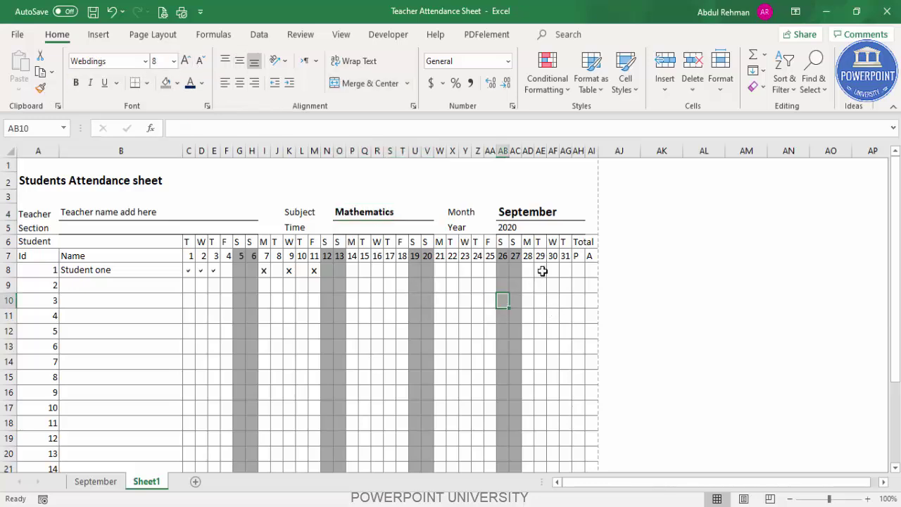
# Step: Total Student one's present days in cell AH8 with the formula =COUNTIF(C8:AG8,"a")
pyautogui.click(578, 269)
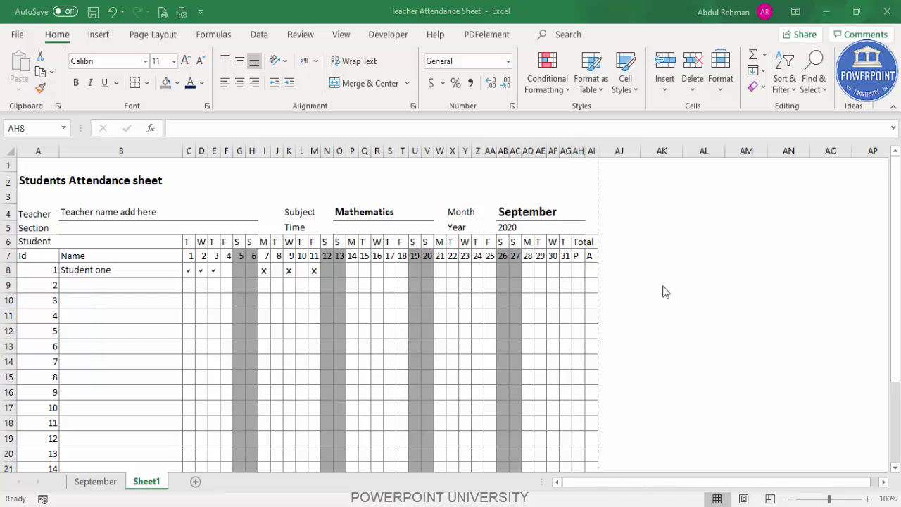
pyautogui.click(579, 273)
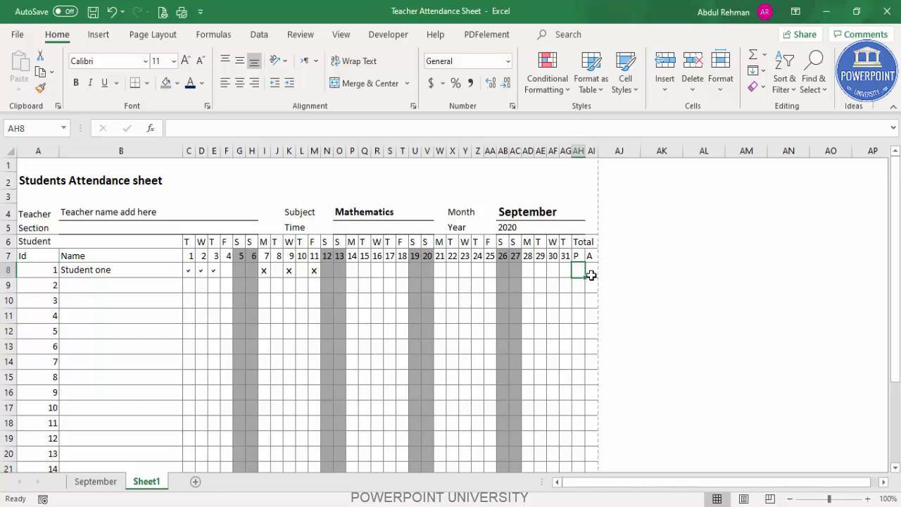
pyautogui.click(217, 124)
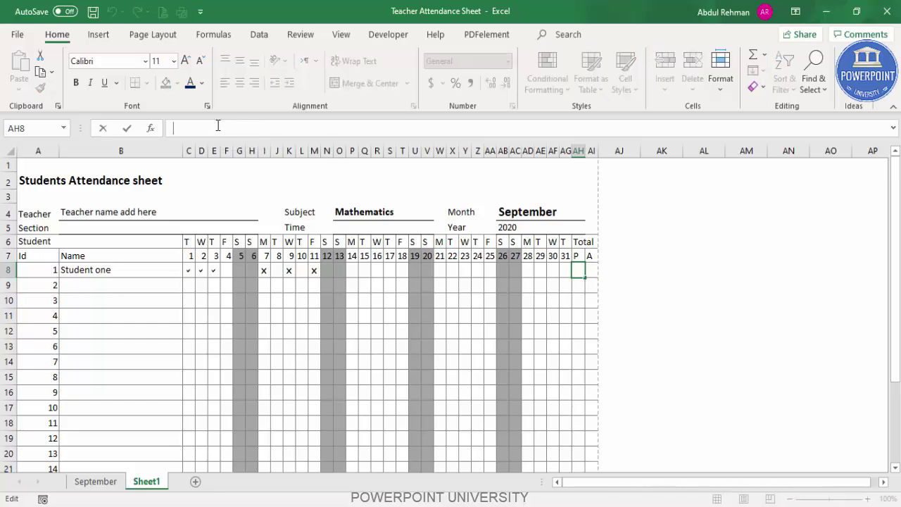
pyautogui.write('=coun')
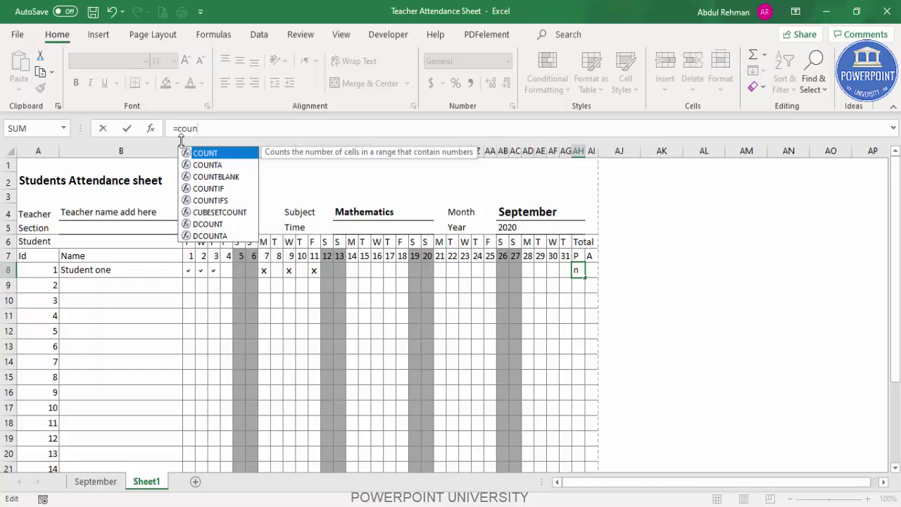
pyautogui.click(210, 189)
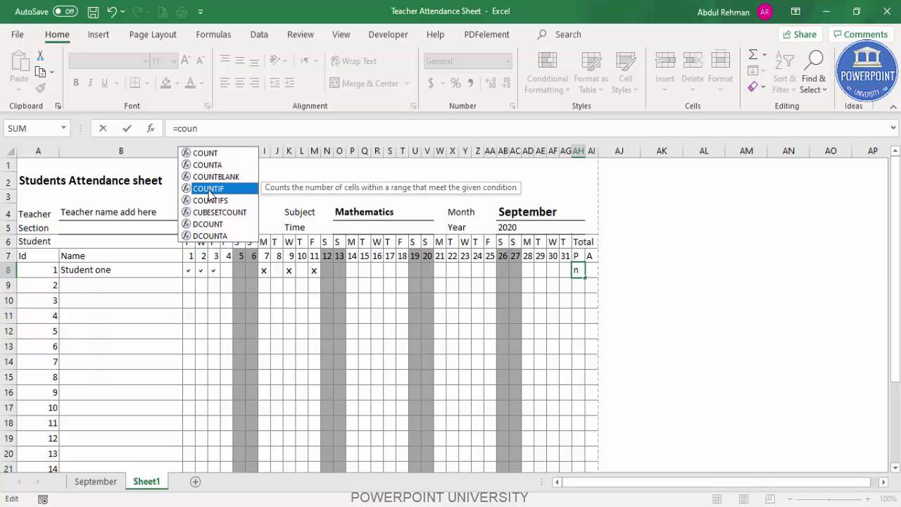
pyautogui.doubleClick(209, 188)
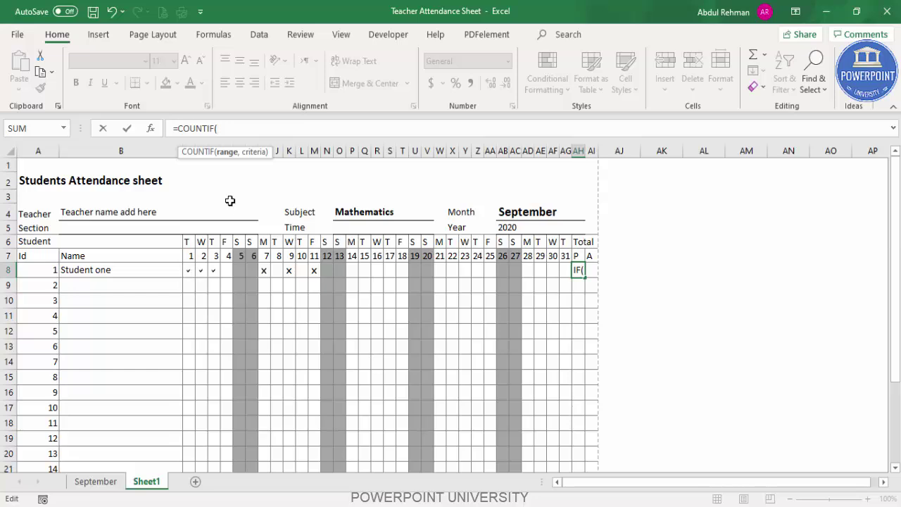
pyautogui.moveTo(190, 272); pyautogui.dragTo(562, 268)
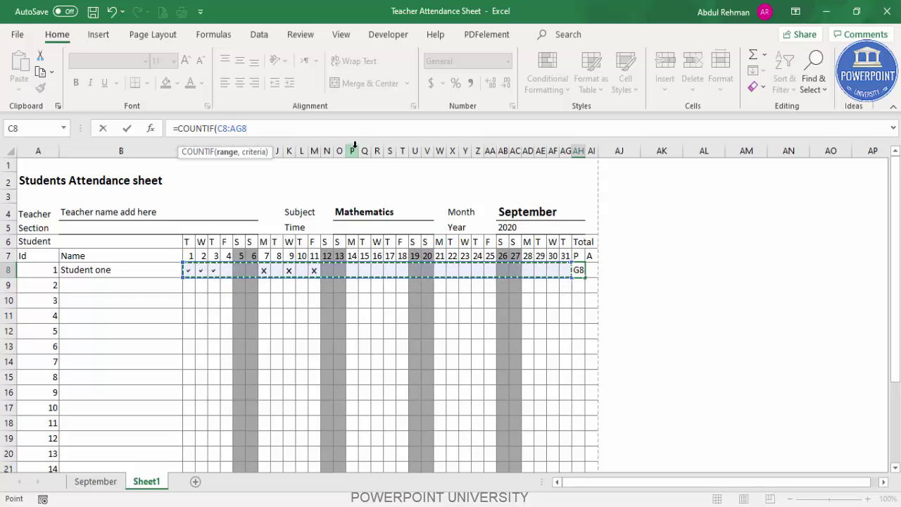
pyautogui.write(',"a')
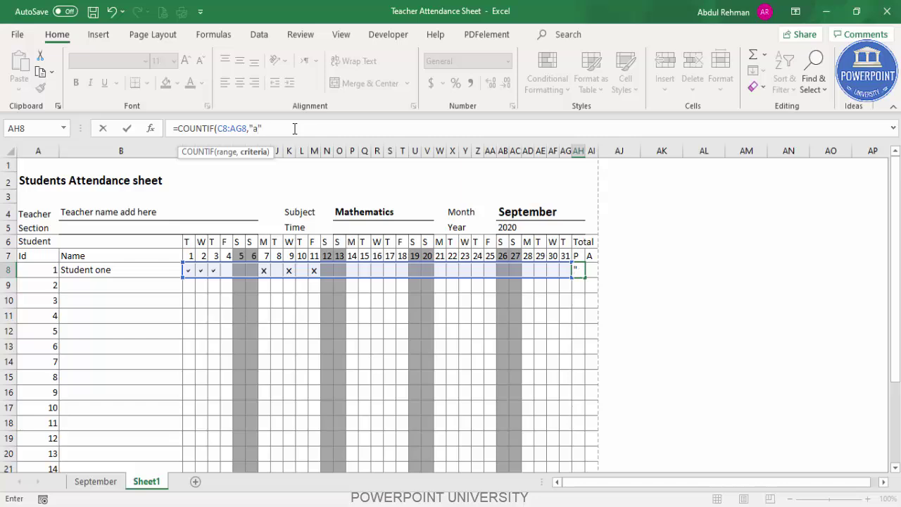
pyautogui.write(')')
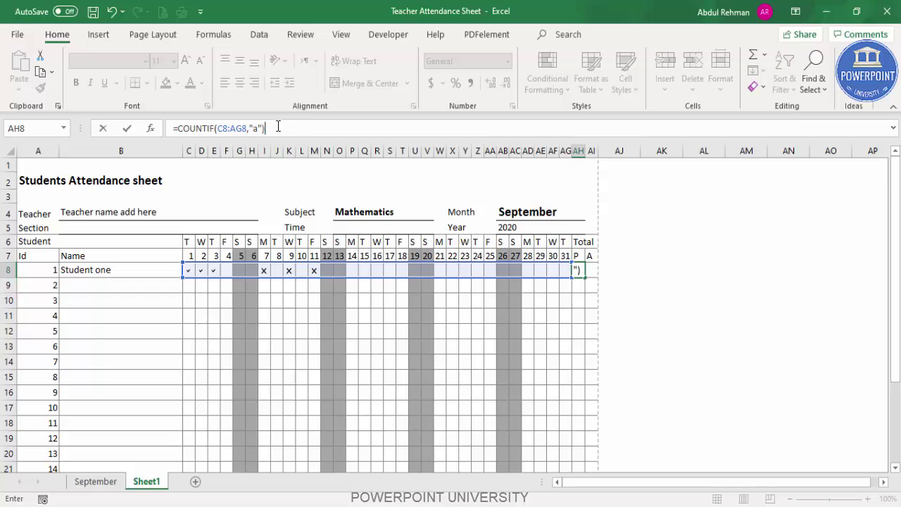
pyautogui.press('Return')
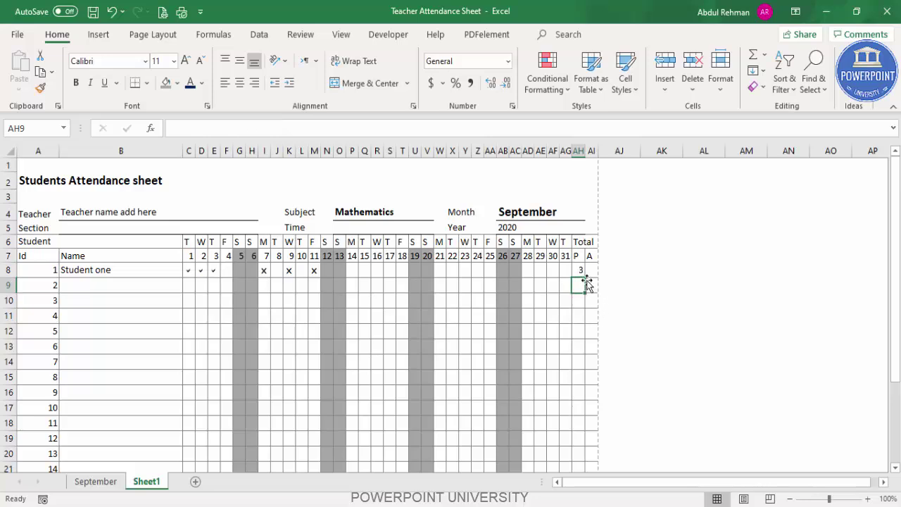
# Step: Add tick marks for Student one on days 4, 8, 10, 14 to 17, 21 to 23 and 25 by entering "a" in row 8
pyautogui.click(221, 271)
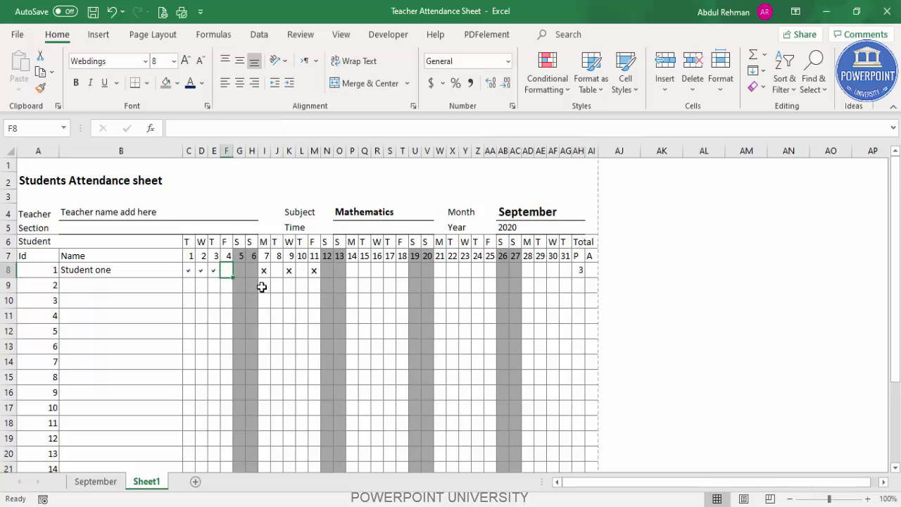
pyautogui.write('a')
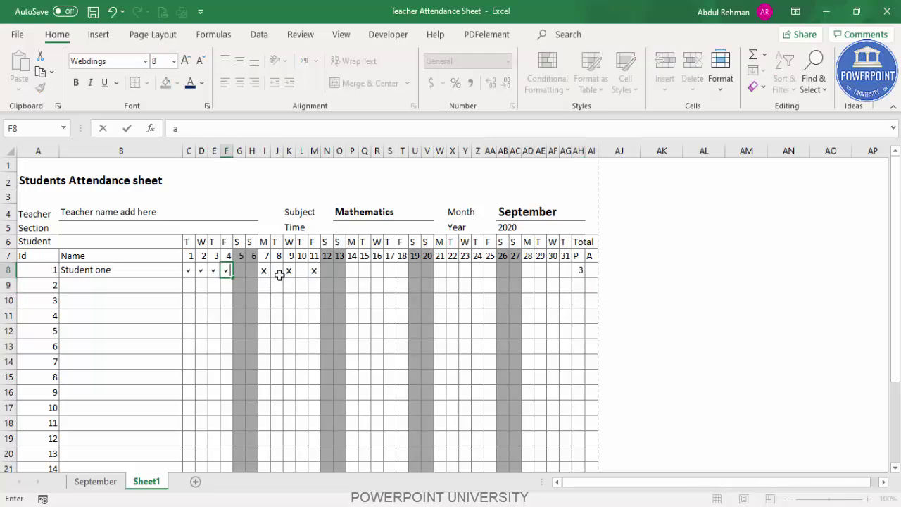
pyautogui.click(279, 272)
pyautogui.write('a')
pyautogui.click(302, 271)
pyautogui.write('a')
pyautogui.click(352, 271)
pyautogui.write('a')
pyautogui.click(363, 271)
pyautogui.write('a')
pyautogui.click(376, 271)
pyautogui.write('a')
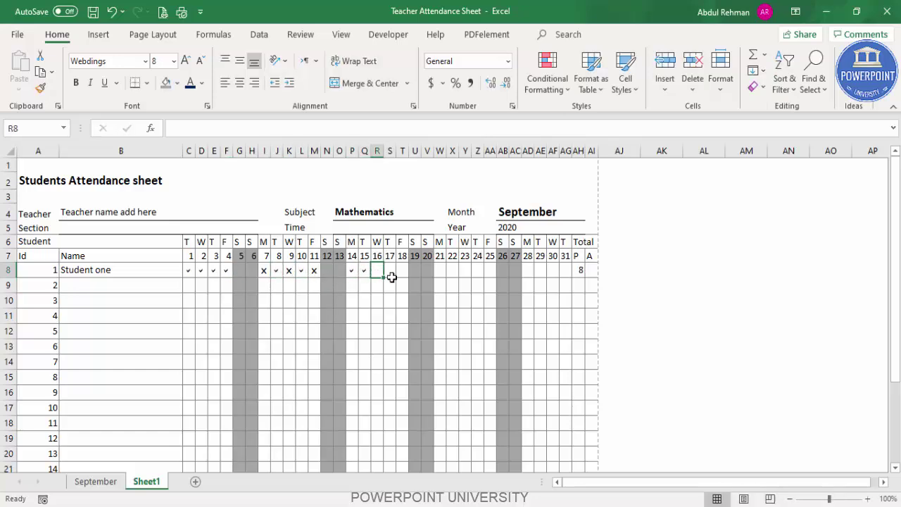
pyautogui.click(387, 271)
pyautogui.write('a')
pyautogui.click(400, 273)
pyautogui.click(441, 272)
pyautogui.write('a')
pyautogui.click(452, 272)
pyautogui.write('a')
pyautogui.click(464, 272)
pyautogui.write('a')
pyautogui.click(477, 273)
pyautogui.click(491, 270)
pyautogui.write('a')
pyautogui.click(567, 316)
# Step: Total Student one's absent days in cell AI8 with the formula =COUNTIF(C8:AG8,"r")
pyautogui.click(593, 271)
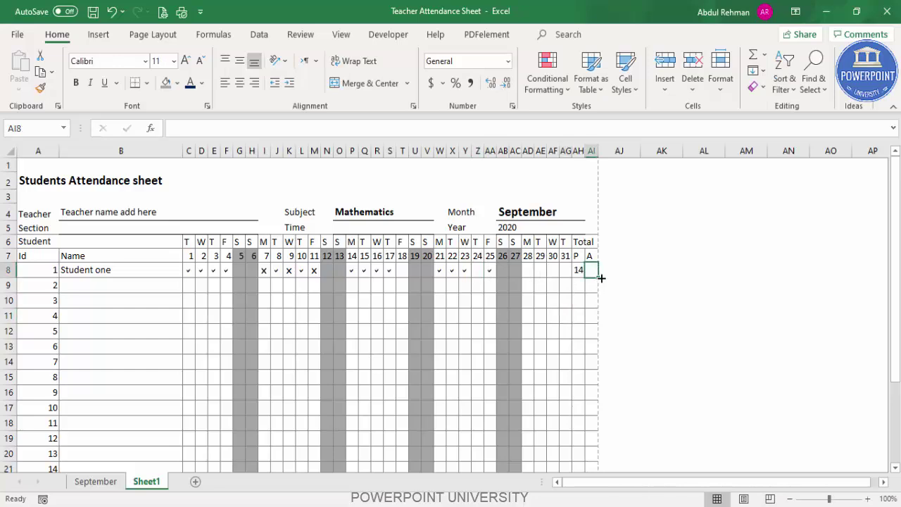
pyautogui.write('=')
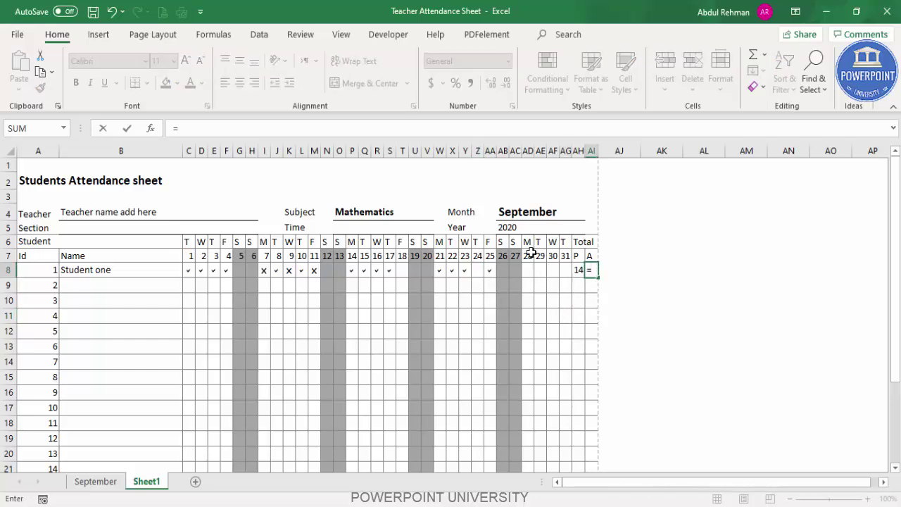
pyautogui.write('coun')
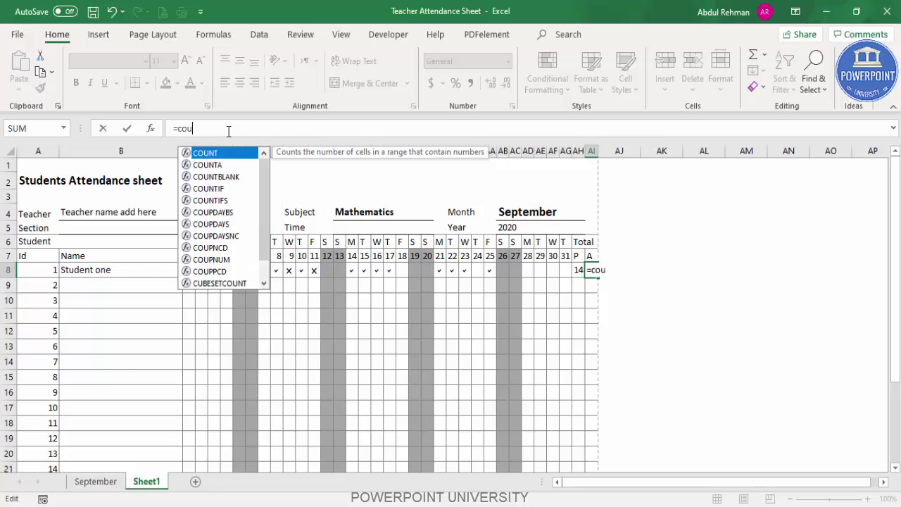
pyautogui.doubleClick(211, 188)
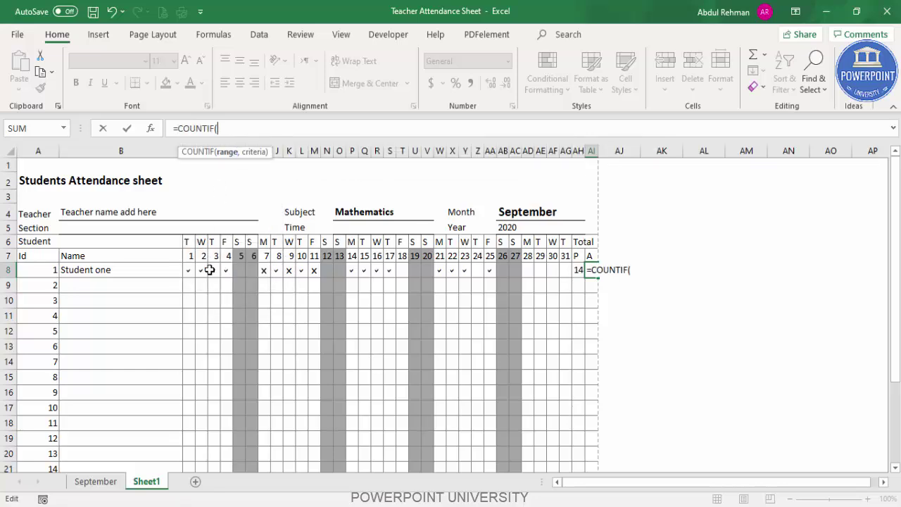
pyautogui.moveTo(183, 272); pyautogui.dragTo(556, 270)
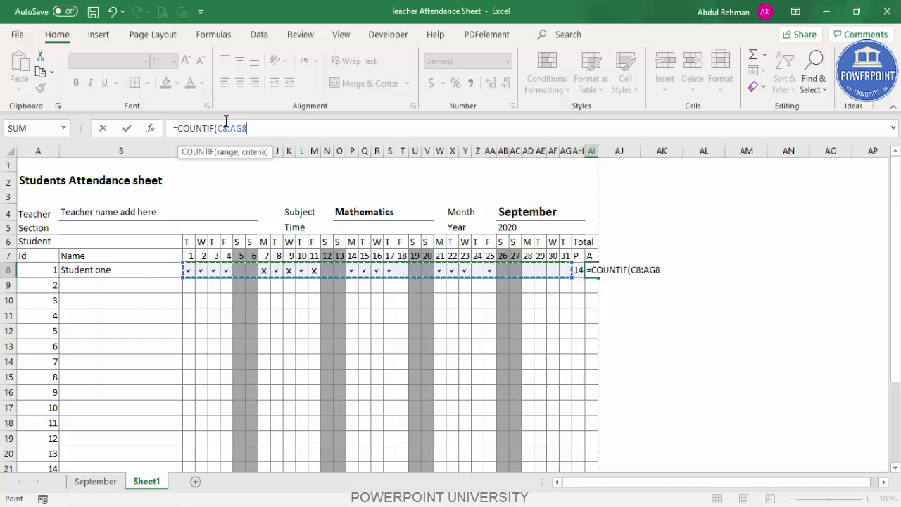
pyautogui.write(',')
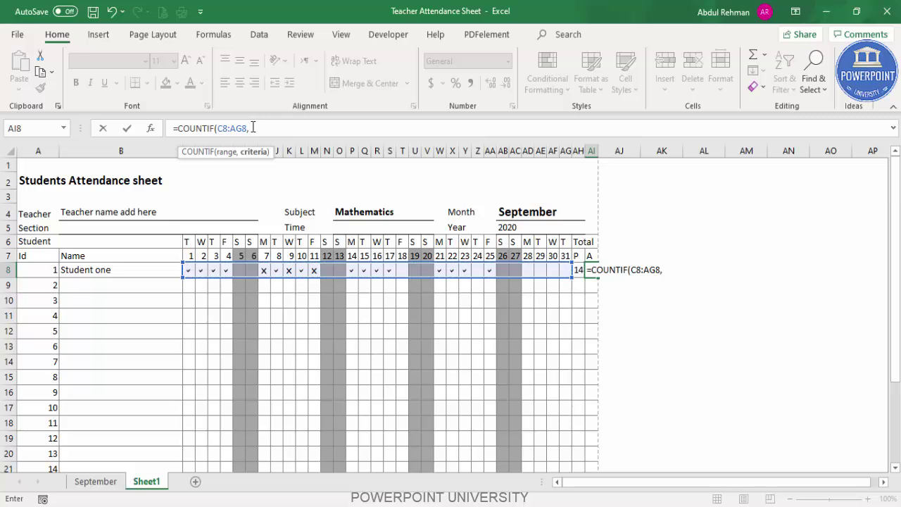
pyautogui.write('"r')
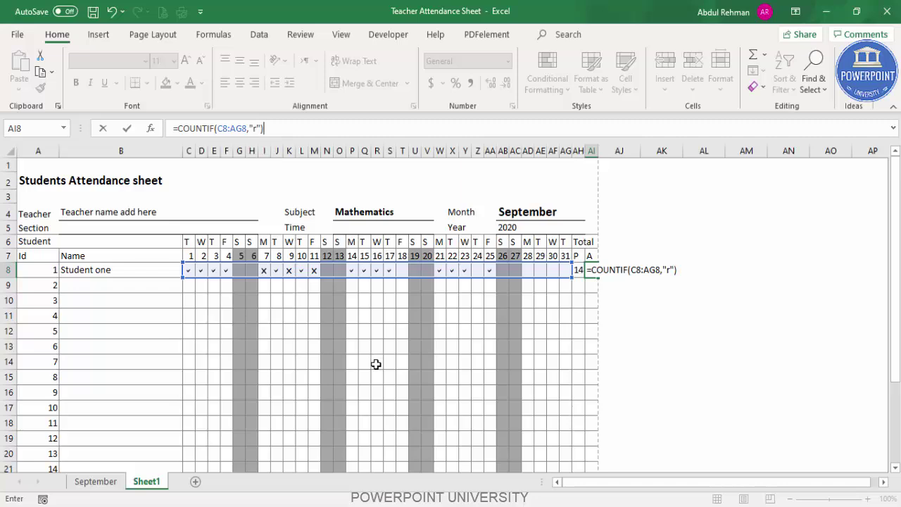
pyautogui.press('Return')
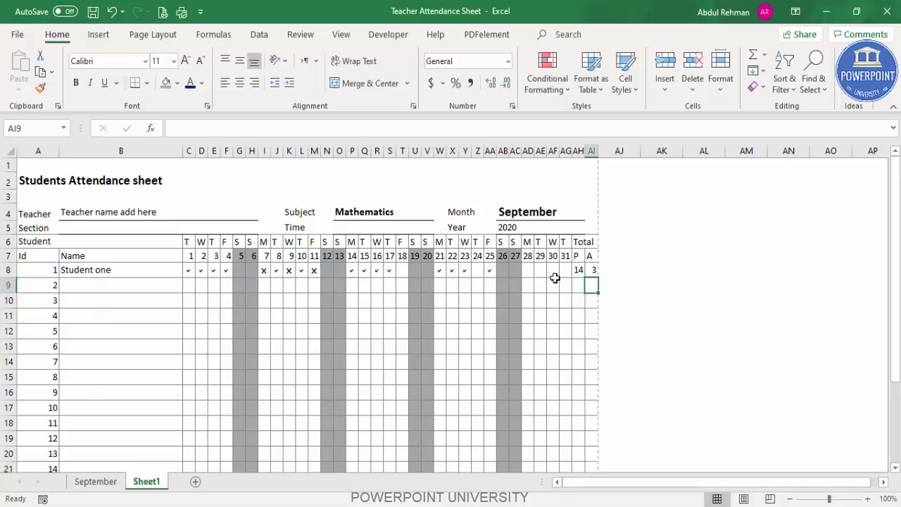
# Step: Add cross marks for Student one on days 28 to 31 by entering "r" in cells AD8 to AG8
pyautogui.click(530, 271)
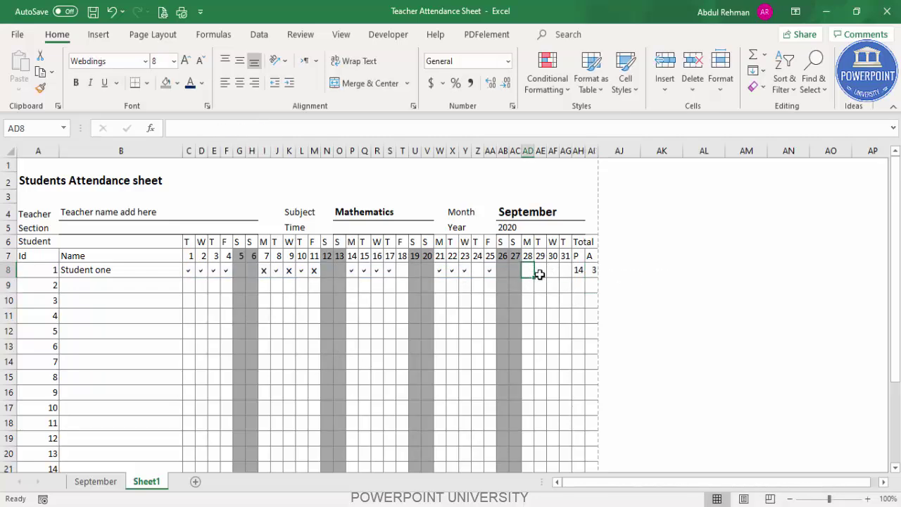
pyautogui.write('a')
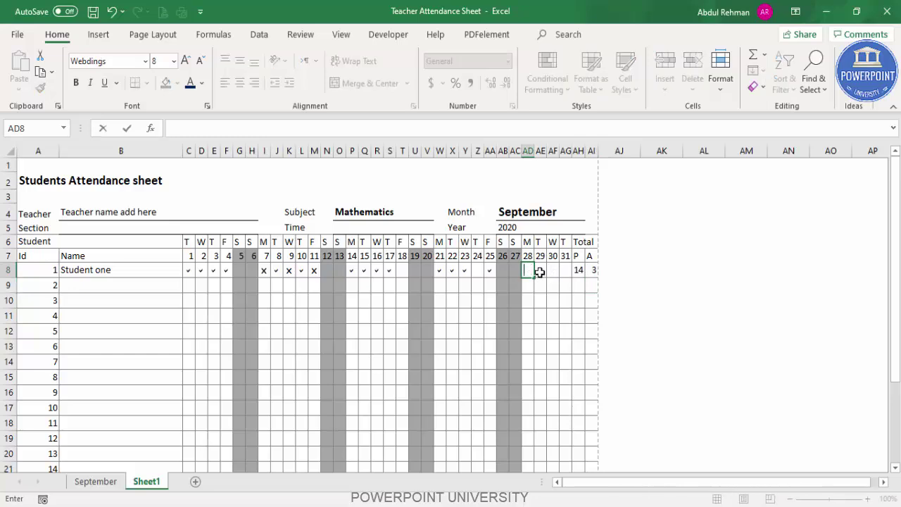
pyautogui.press('Tab')
pyautogui.write('r')
pyautogui.press('Tab')
pyautogui.write('r')
pyautogui.press('Tab')
pyautogui.write('r')
pyautogui.press('Tab')
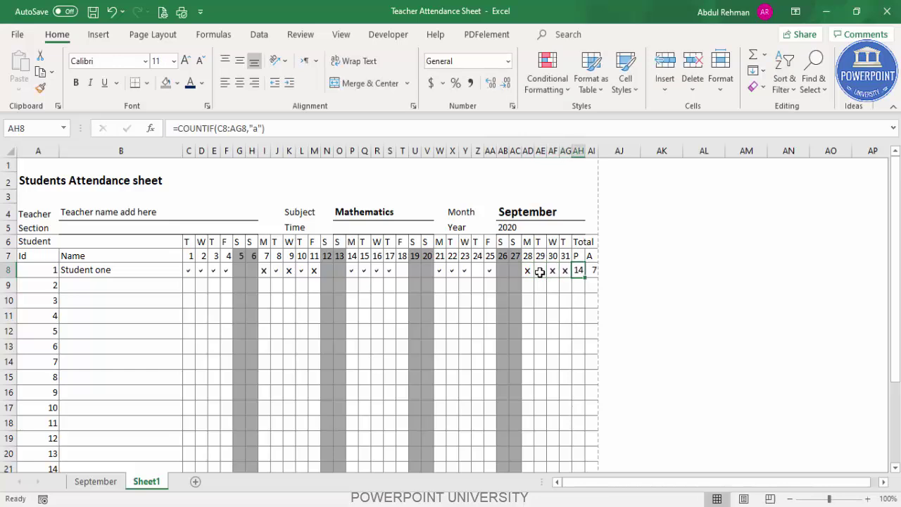
pyautogui.click(702, 284)
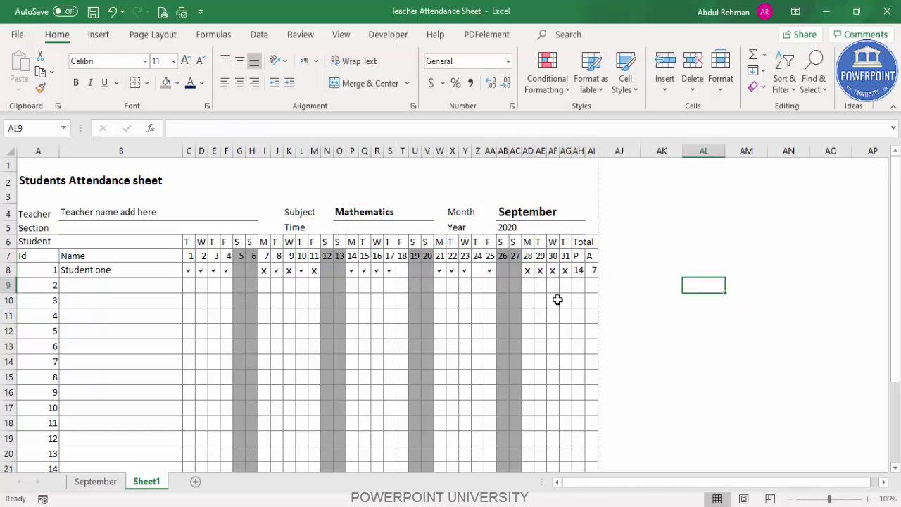
# Step: Copy the P and A total formulas from AH8:AI8 down to the row of student Id 20
pyautogui.moveTo(577, 270); pyautogui.dragTo(595, 273)
pyautogui.scroll(-2, 629, 295)
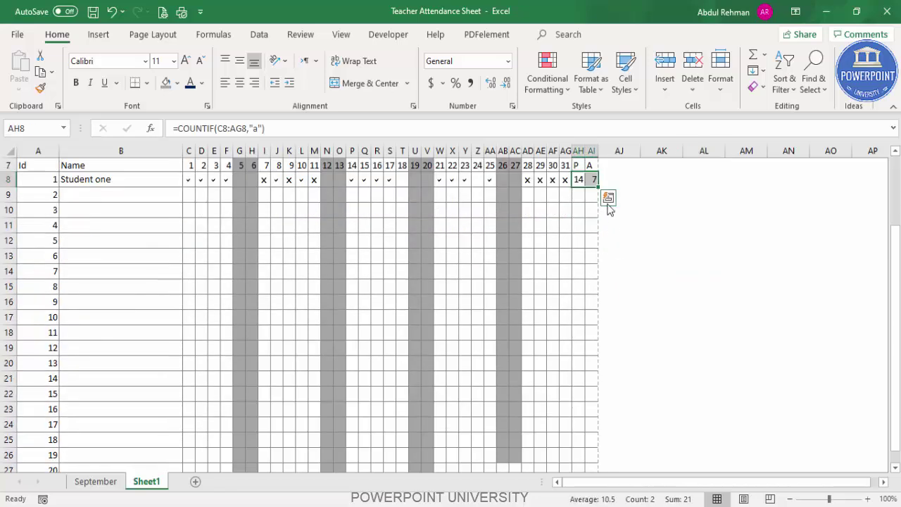
pyautogui.moveTo(598, 189); pyautogui.dragTo(611, 470)
pyautogui.click(616, 252)
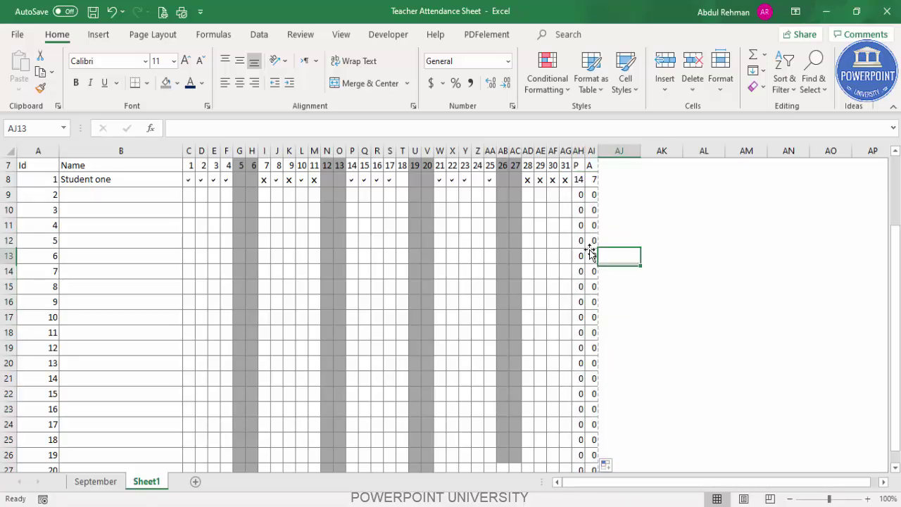
# Step: Add tick marks for the student with Id 2 on days 1 to 4 and 7 to 11 by entering "a" in row 9
pyautogui.click(189, 195)
pyautogui.write('a')
pyautogui.press('Right')
pyautogui.write('a')
pyautogui.press('Right')
pyautogui.write('a')
pyautogui.press('Right')
pyautogui.write('a')
pyautogui.press('Right')
pyautogui.press('Right')
pyautogui.press('Right')
pyautogui.write('a')
pyautogui.press('Right')
pyautogui.write('a')
pyautogui.press('Right')
pyautogui.write('a')
pyautogui.press('Right')
pyautogui.write('a')
pyautogui.press('Right')
pyautogui.press('a')
pyautogui.press('Right')
pyautogui.press('Right')
pyautogui.press('Right')
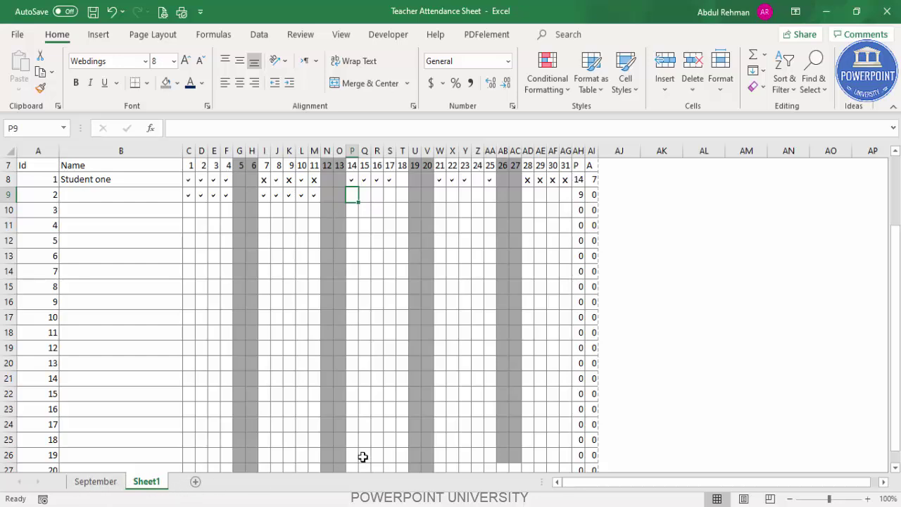
pyautogui.scroll(2, 290, 355)
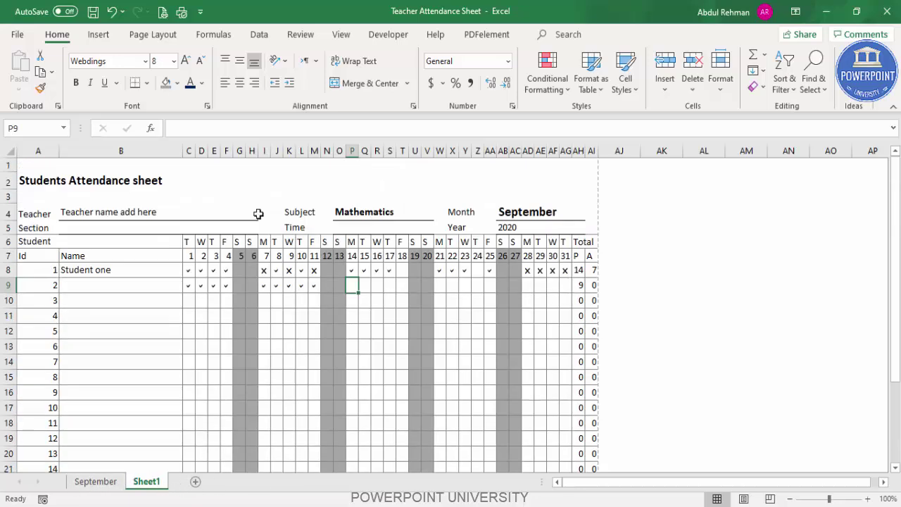
pyautogui.click(188, 241)
pyautogui.moveTo(189, 241); pyautogui.dragTo(563, 243)
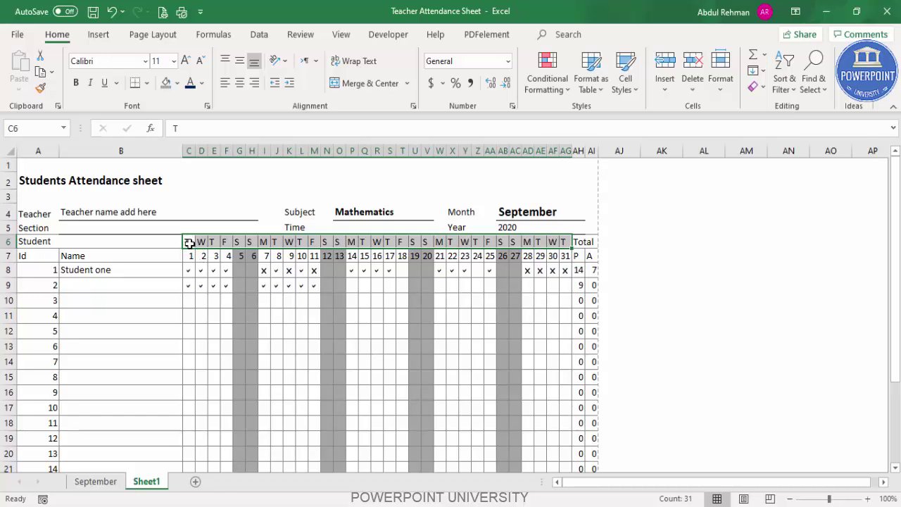
pyautogui.click(456, 334)
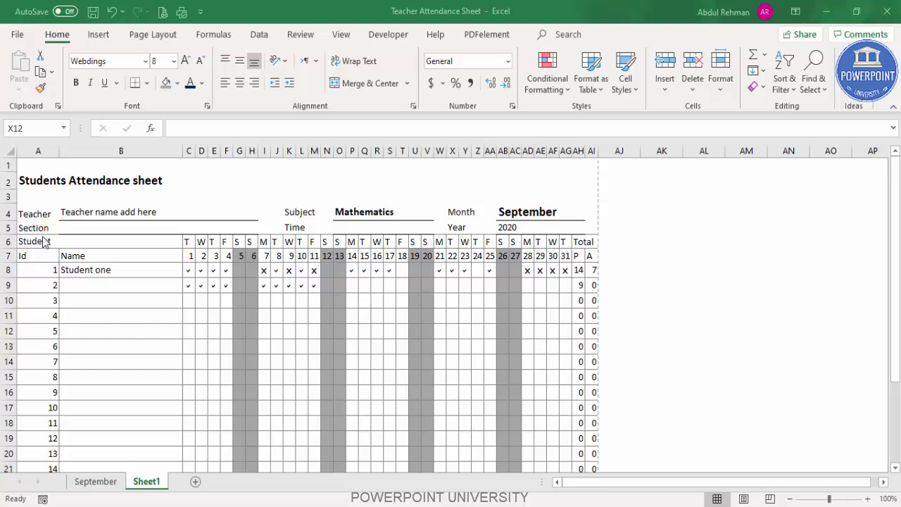
# Step: Fill the Student header in row 6 with light blue and the weekday letters in C6:AG6 with light green
pyautogui.moveTo(42, 241); pyautogui.dragTo(165, 241)
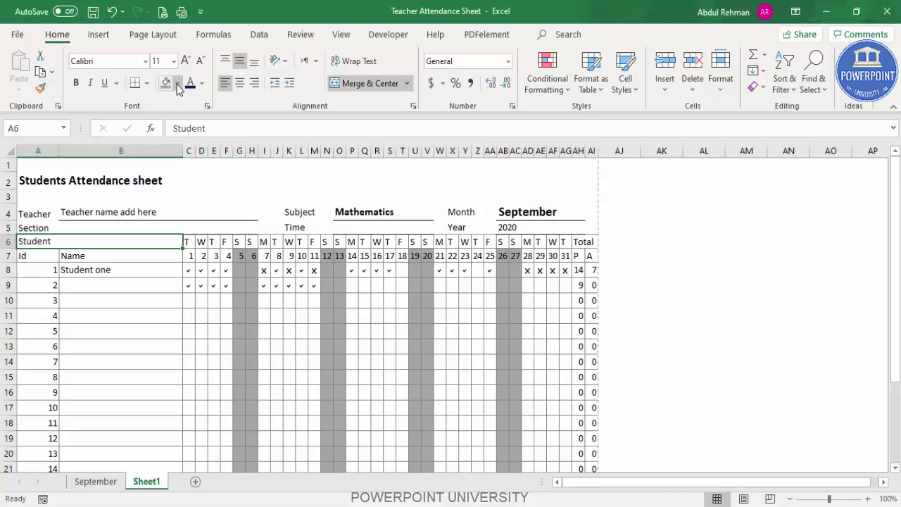
pyautogui.click(179, 87)
pyautogui.click(255, 149)
pyautogui.moveTo(191, 244); pyautogui.dragTo(571, 242)
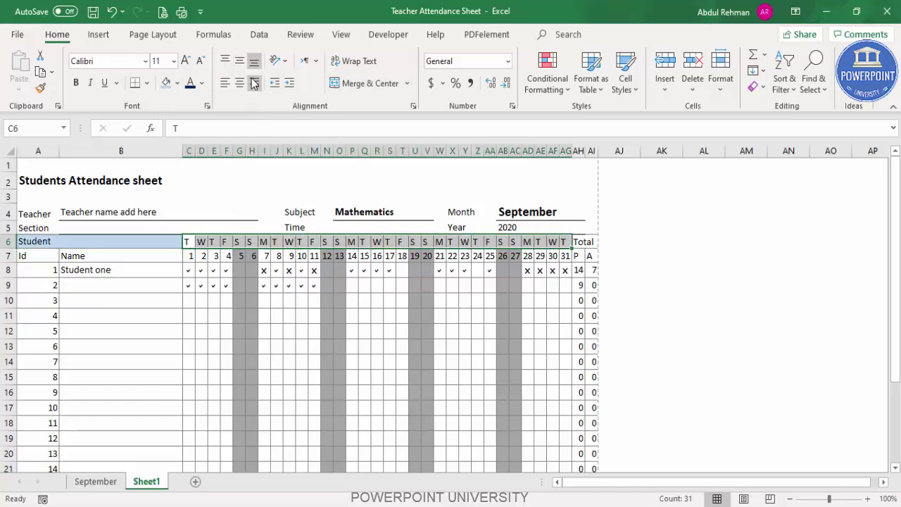
pyautogui.click(178, 85)
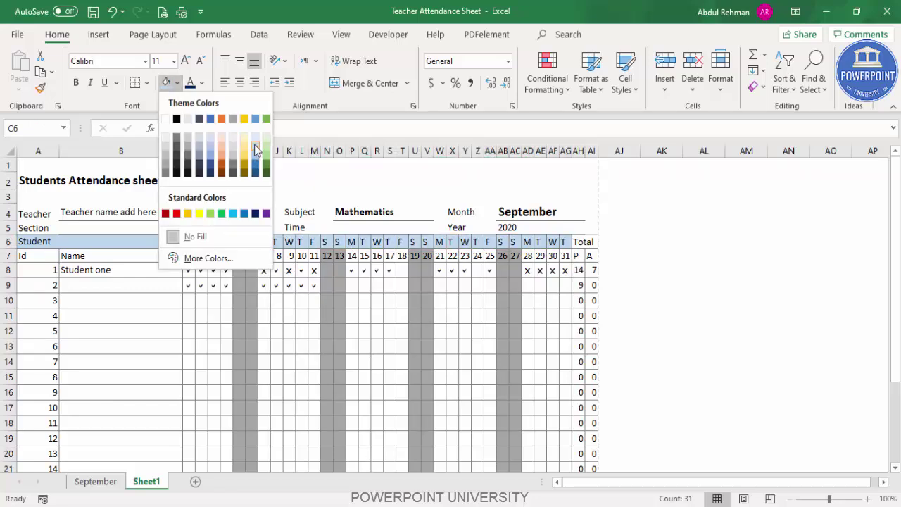
pyautogui.click(265, 149)
# Step: Fill the day numbers 1 to 31 in C7:AG7 with light blue
pyautogui.moveTo(190, 256); pyautogui.dragTo(565, 257)
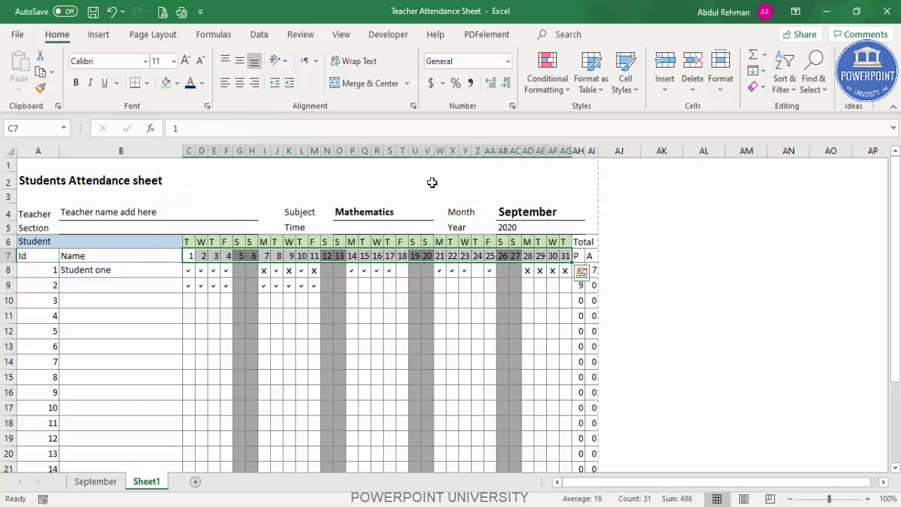
pyautogui.click(177, 83)
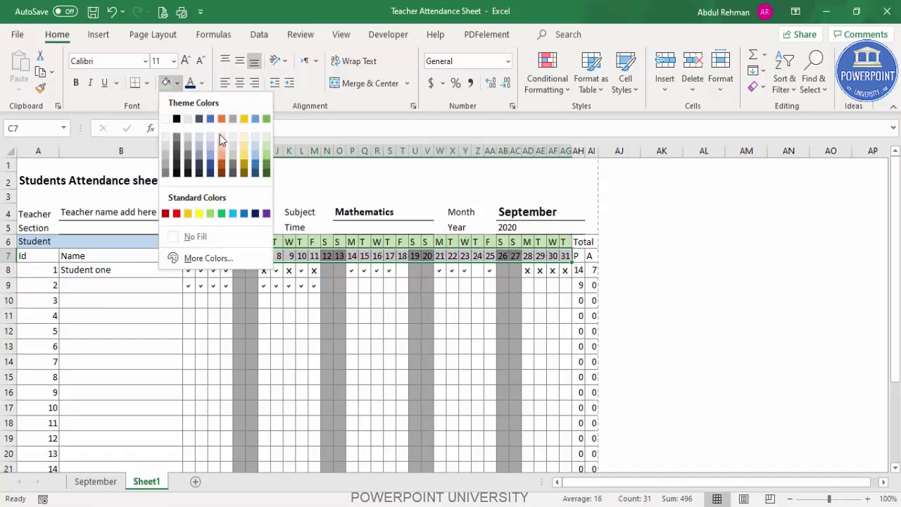
pyautogui.click(255, 149)
# Step: Merge and center the Total heading across AH6:AI6, and fill it and the P and A headings in AH7:AI7 with standard bright light blue
pyautogui.click(587, 240)
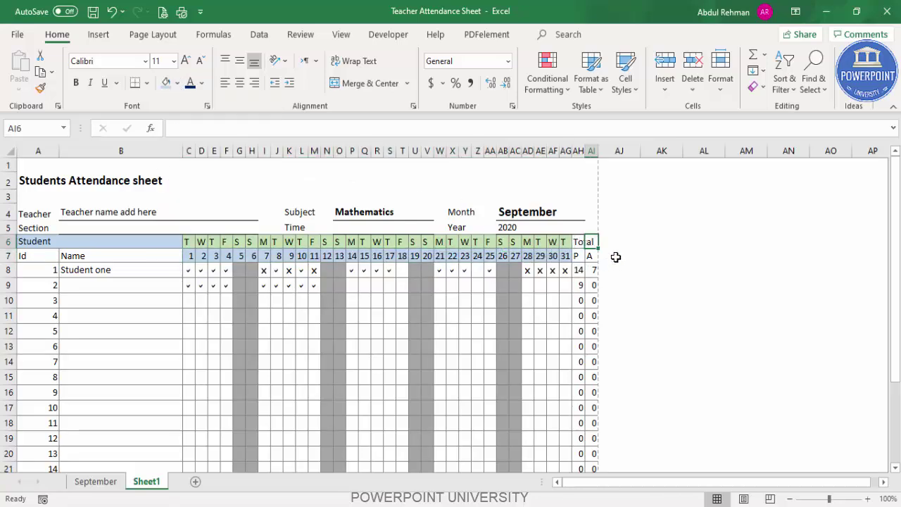
pyautogui.moveTo(587, 240); pyautogui.dragTo(592, 240)
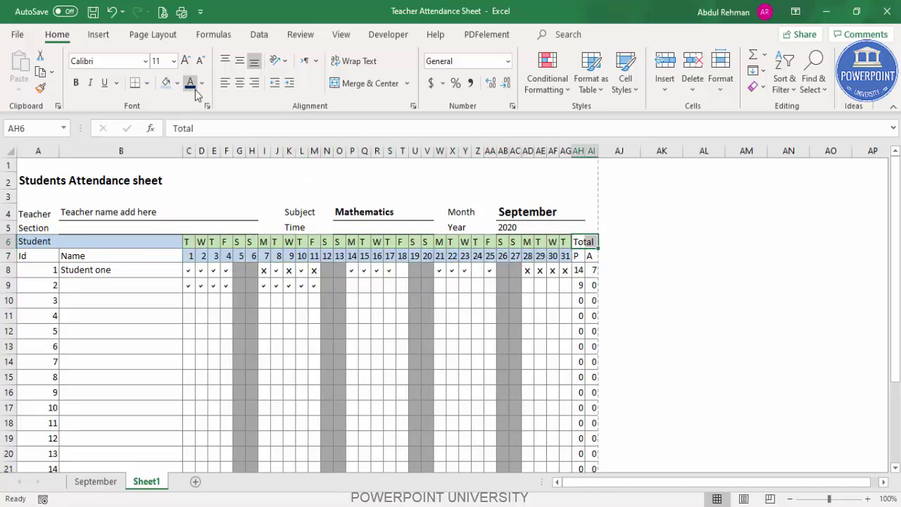
pyautogui.click(367, 83)
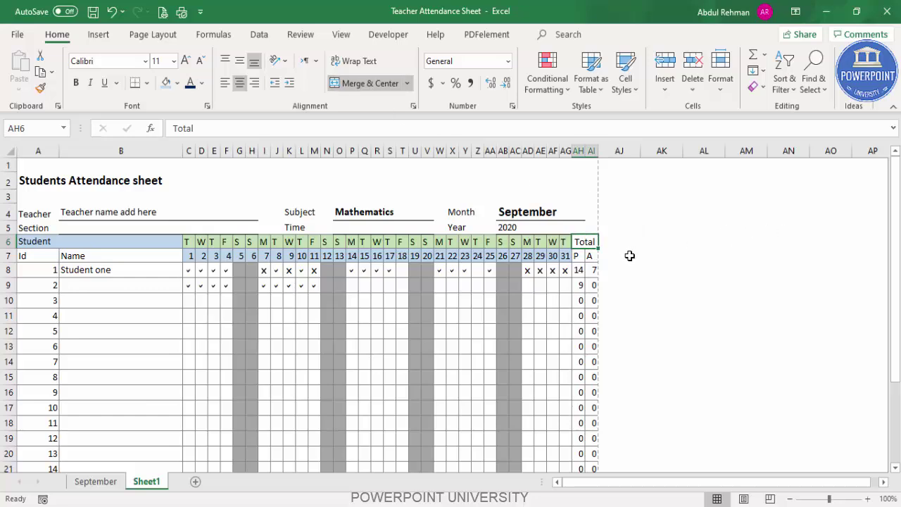
pyautogui.click(178, 83)
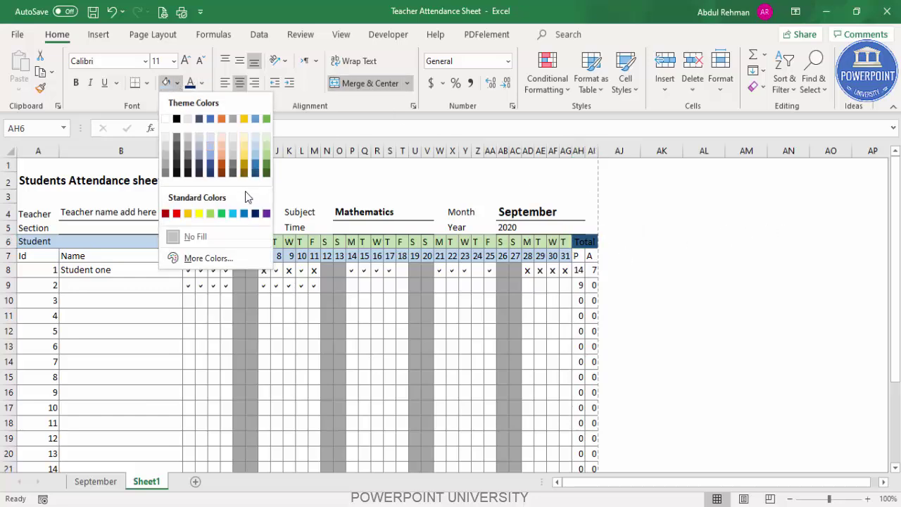
pyautogui.click(233, 214)
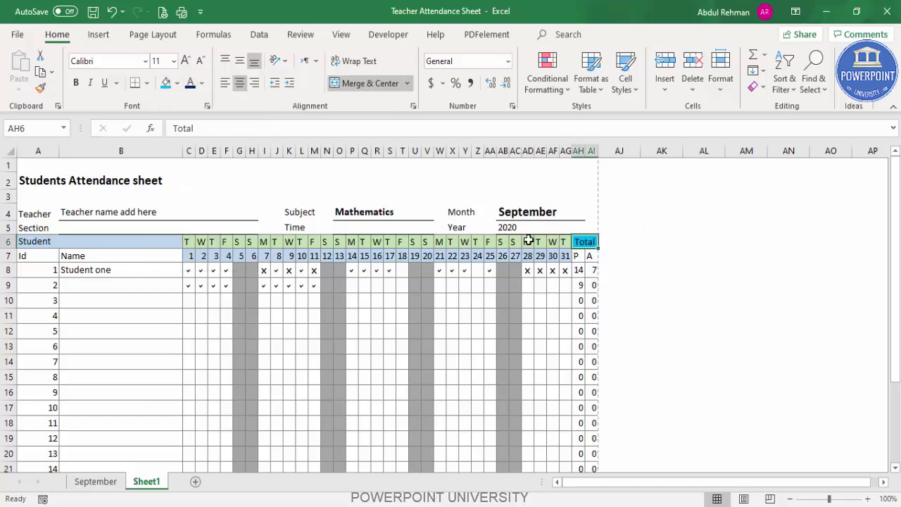
pyautogui.moveTo(578, 256); pyautogui.dragTo(589, 256)
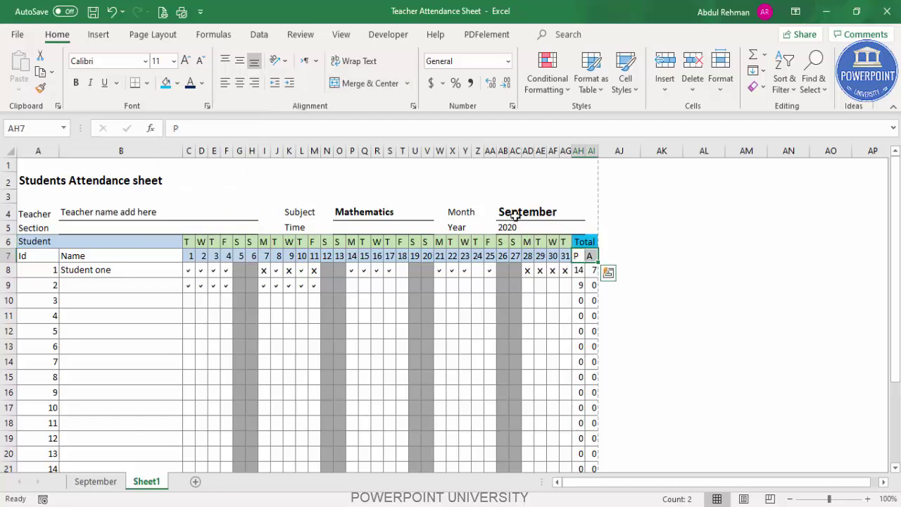
pyautogui.click(167, 83)
# Step: Fill the P and A totals in AH8:AI27 with light gold
pyautogui.click(602, 269)
pyautogui.moveTo(581, 270); pyautogui.dragTo(591, 421)
pyautogui.click(177, 82)
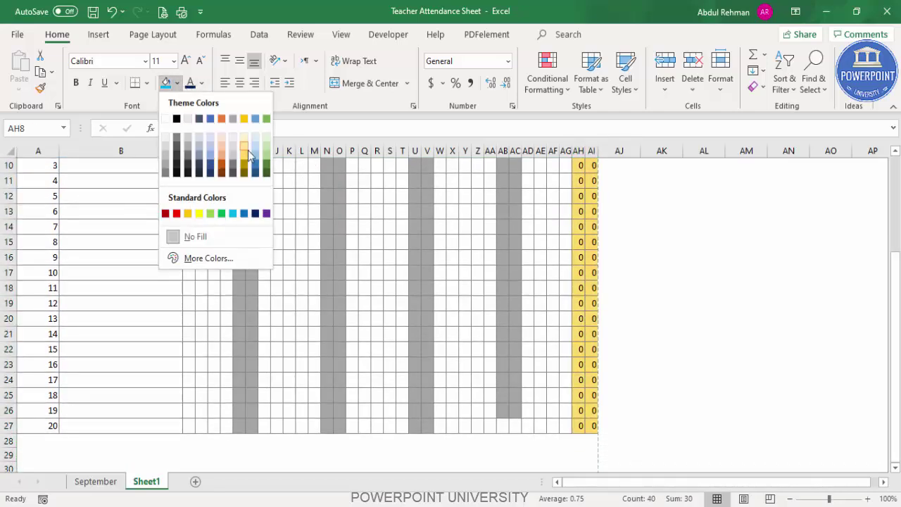
pyautogui.click(242, 149)
pyautogui.scroll(3, 344, 310)
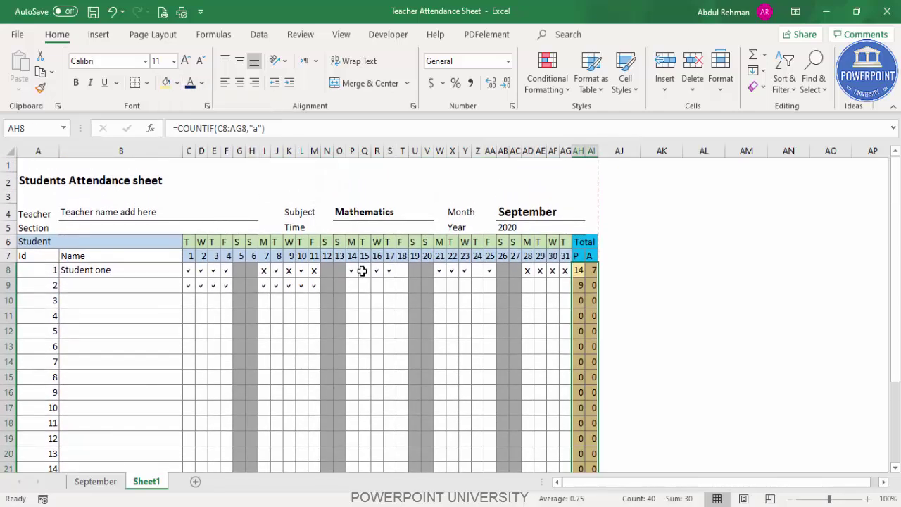
pyautogui.click(340, 314)
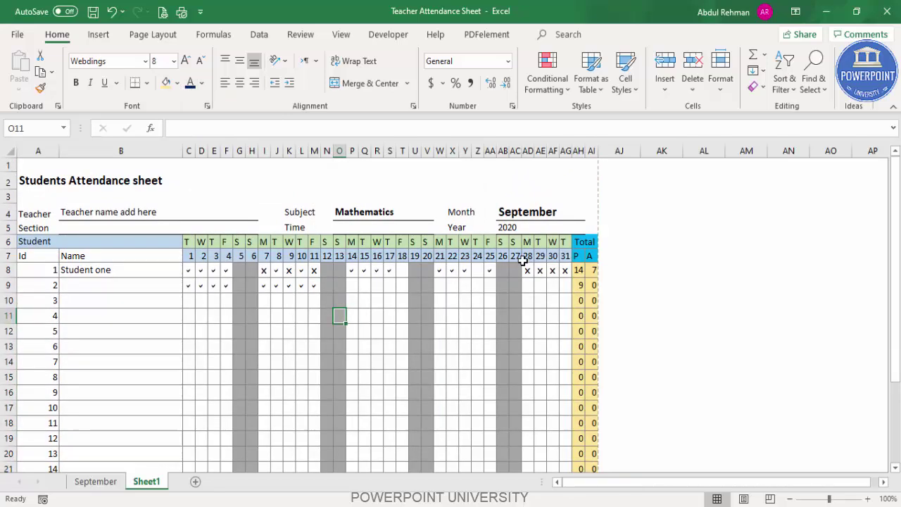